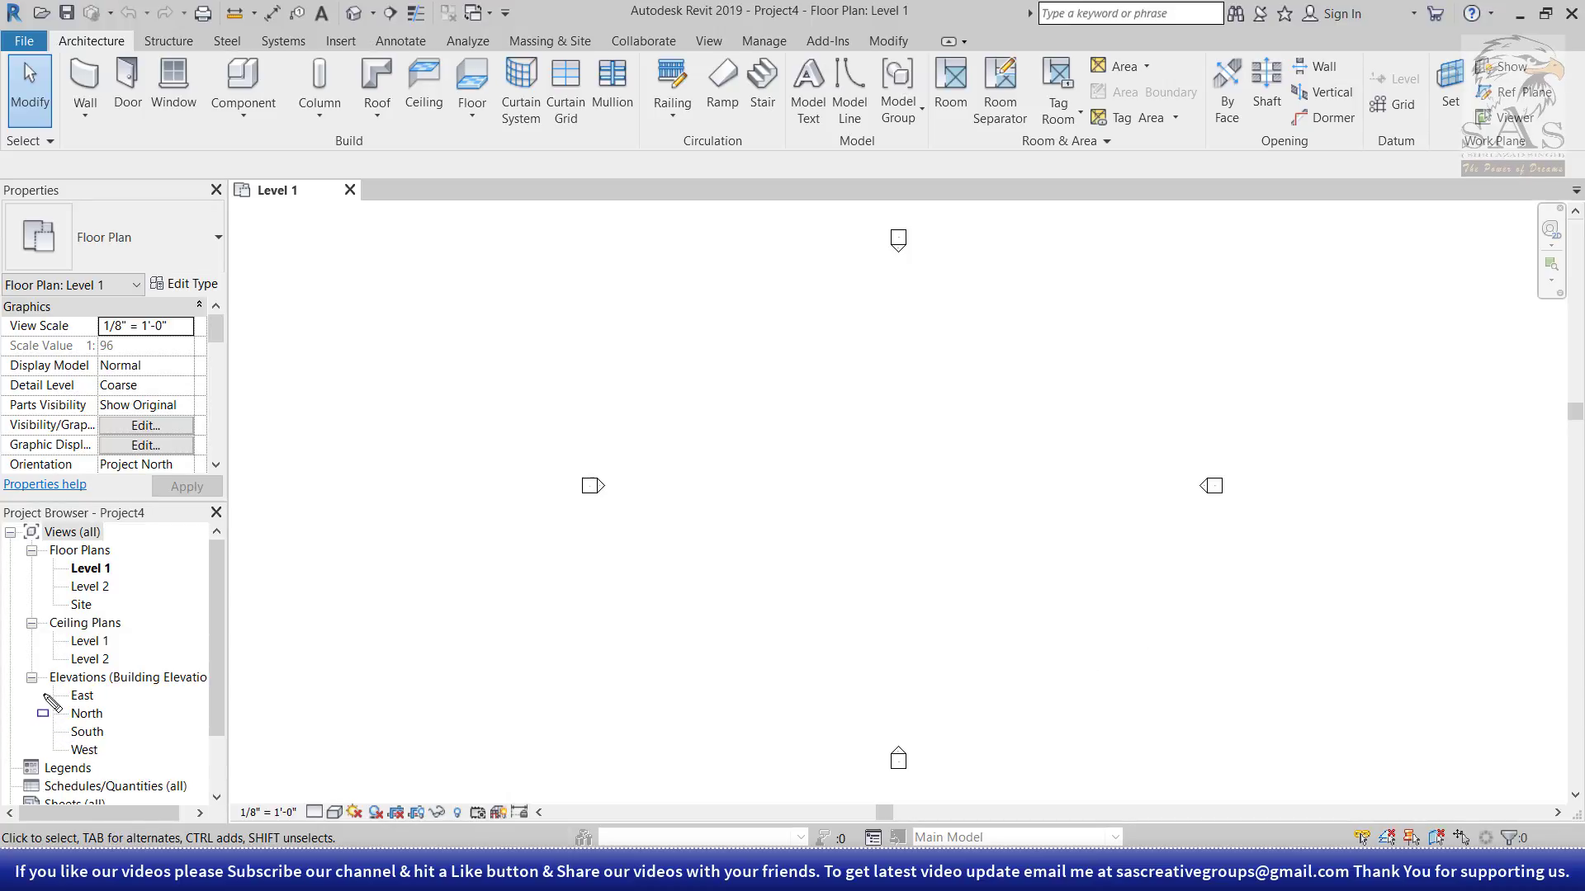
- Open the North building elevation from the Project Browser to show Levels 1 and 2
drag(54, 698, 120, 732)
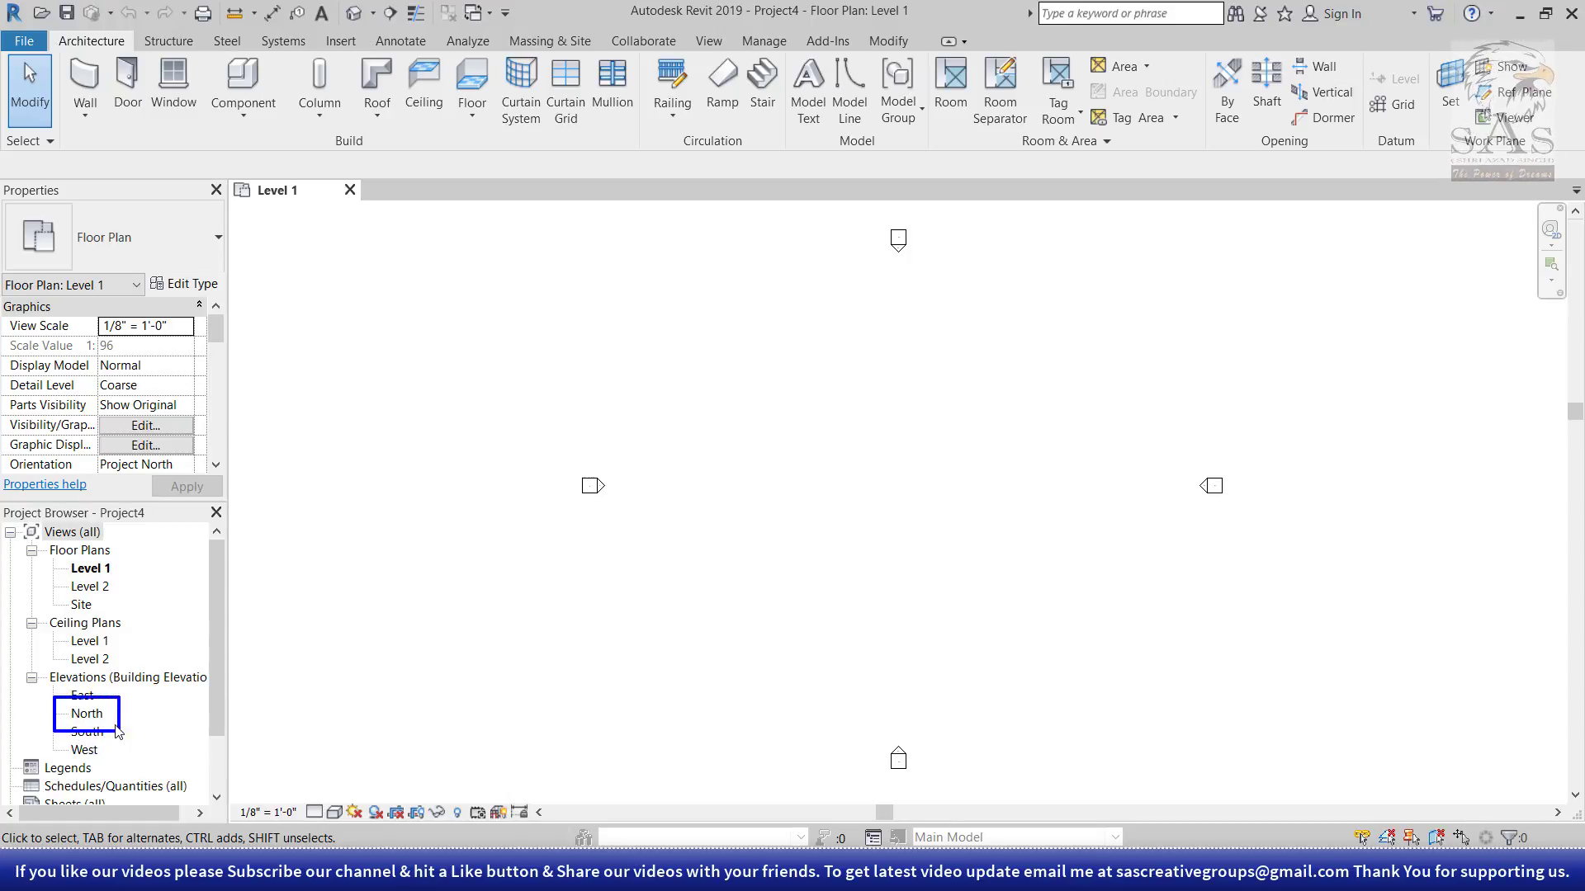
double_click(89, 714)
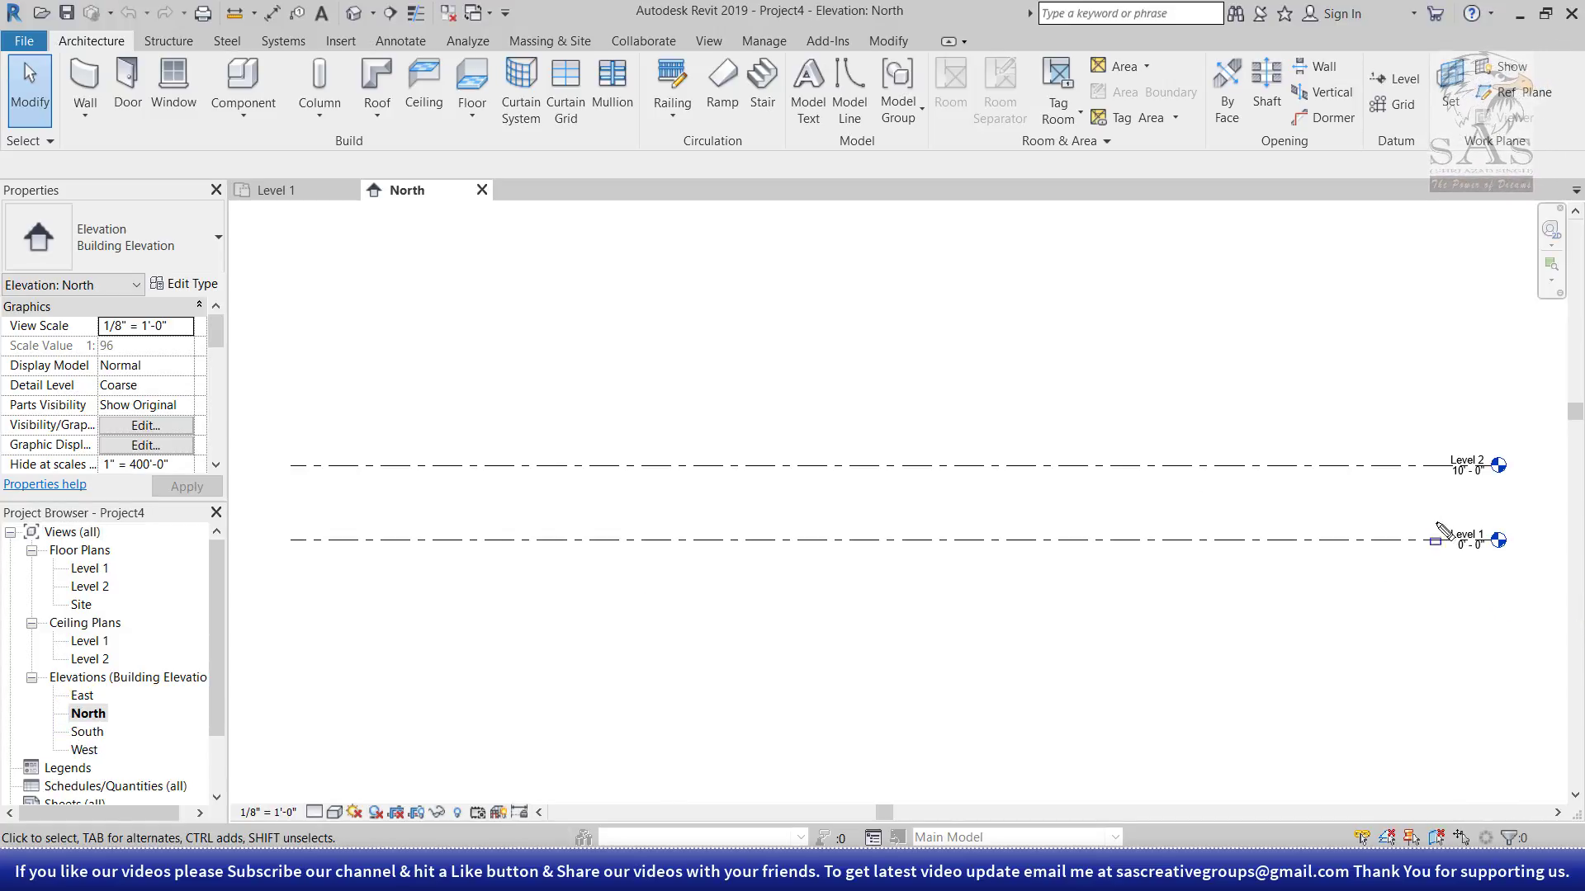
drag(1433, 518, 1517, 567)
drag(1435, 435, 1526, 482)
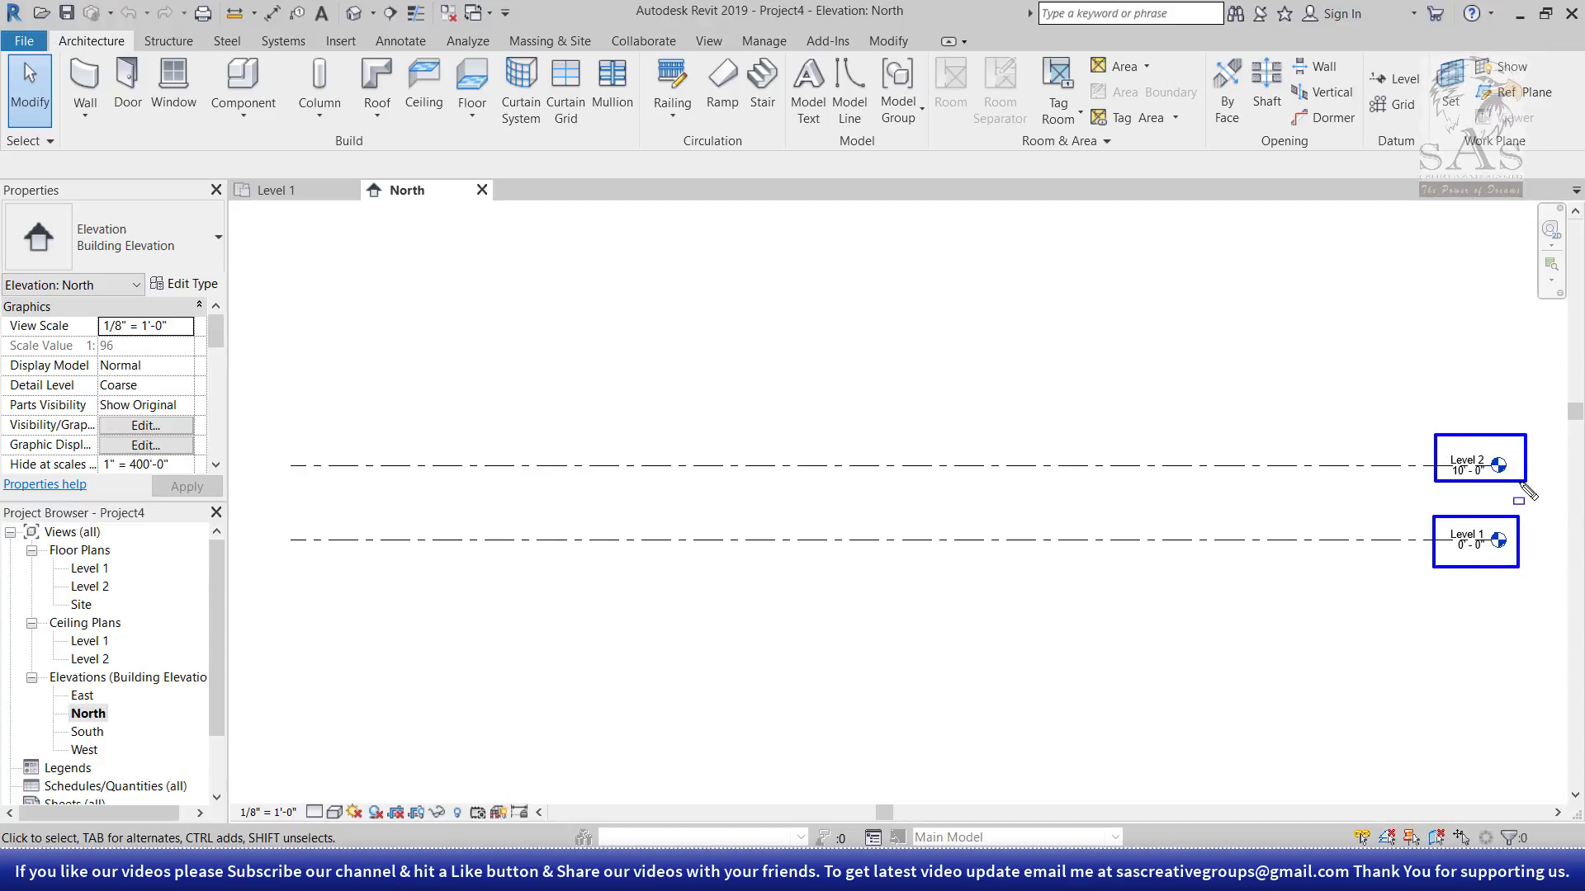
key(Escape)
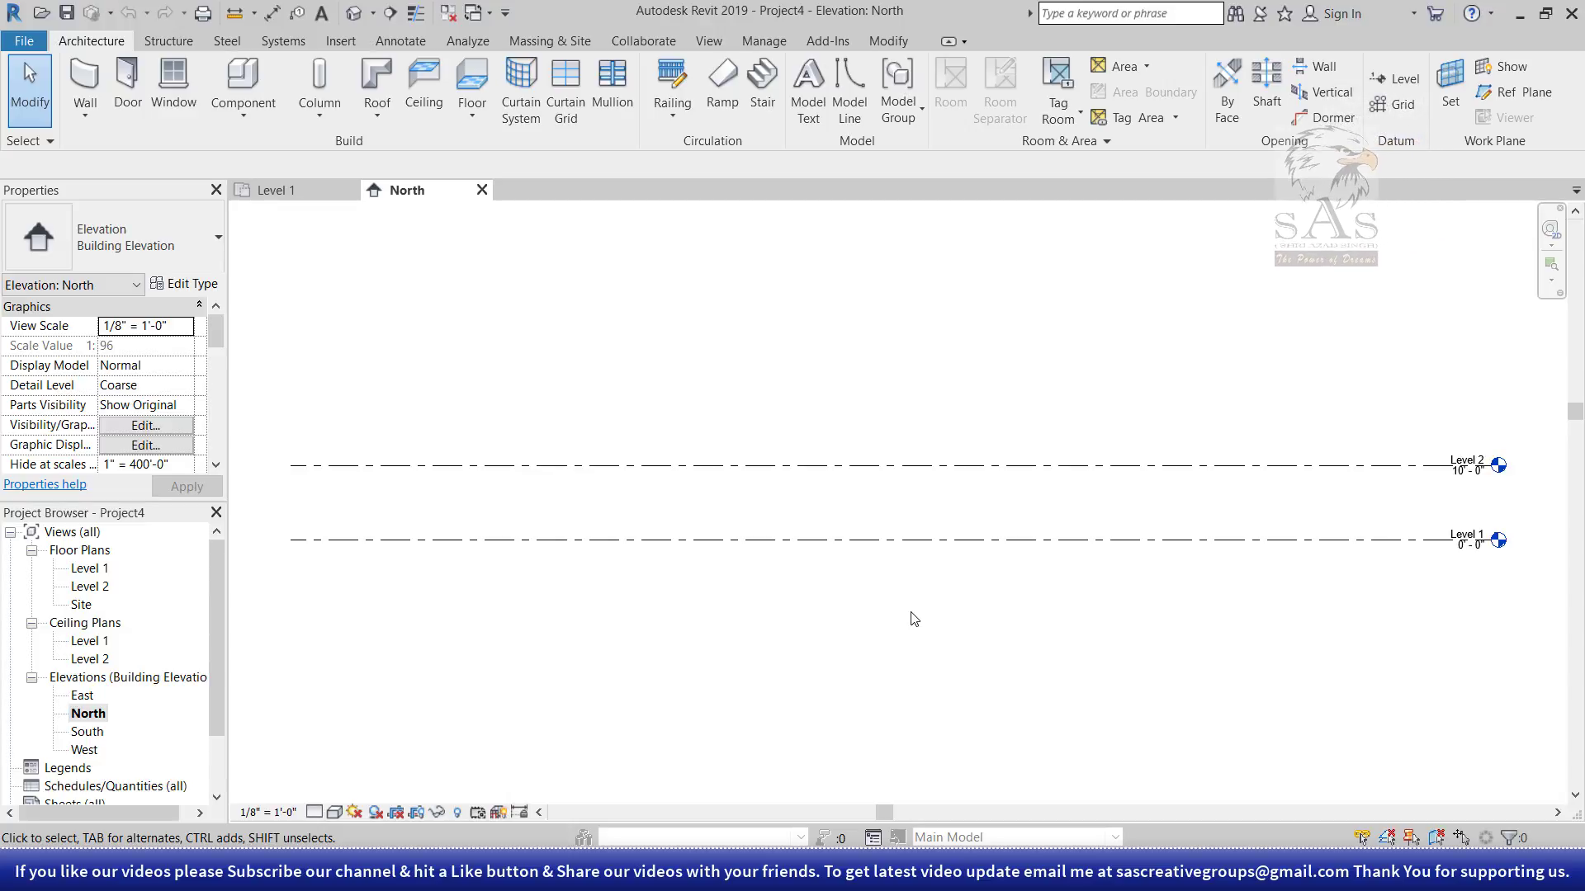
key(a)
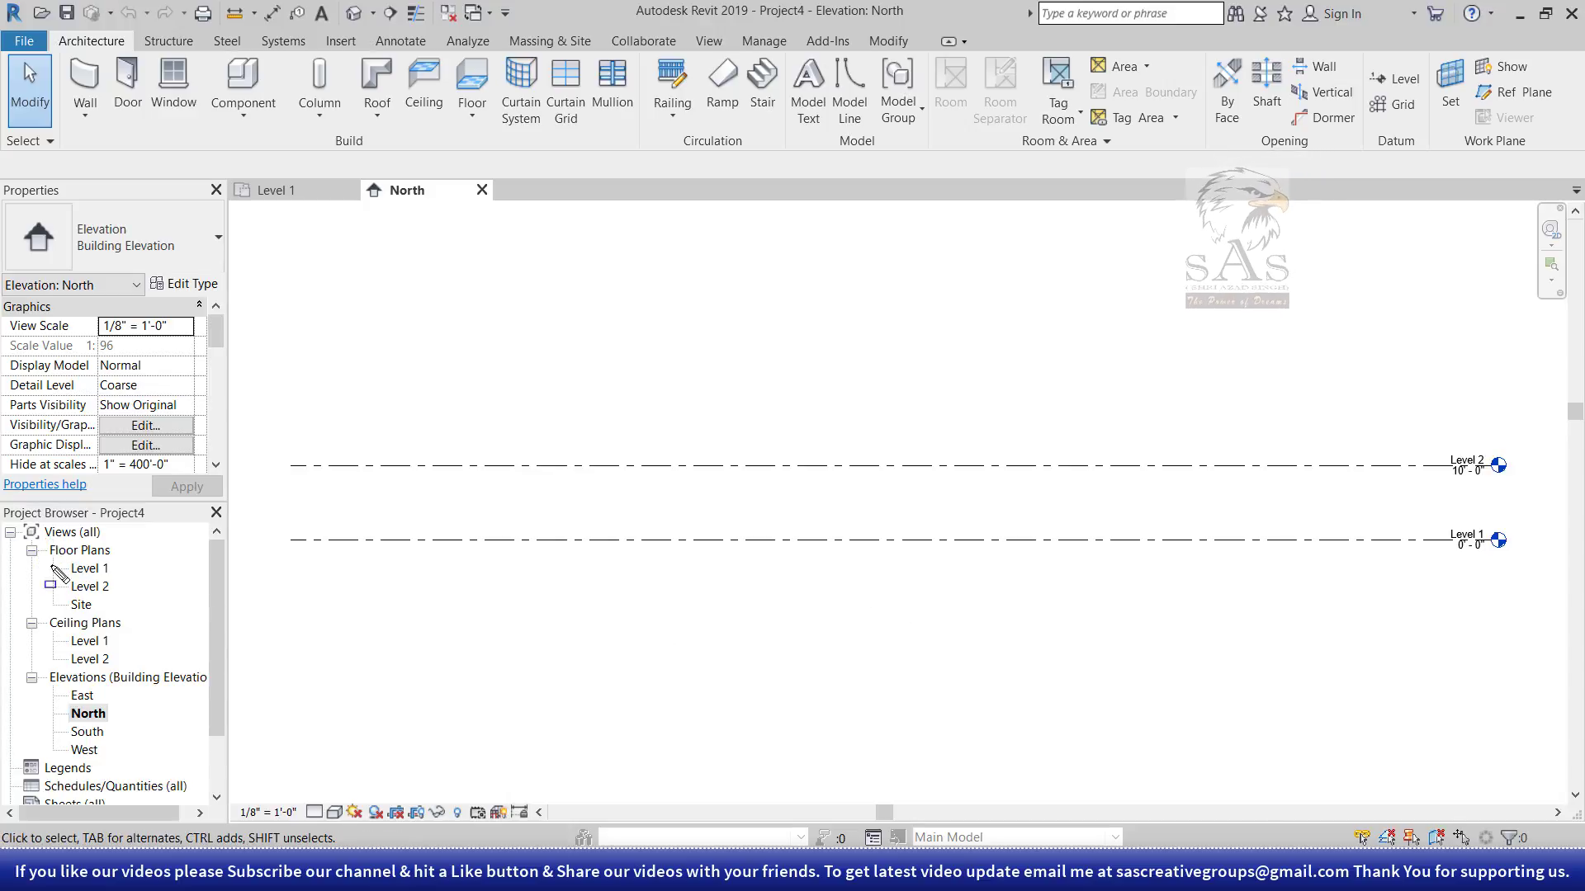
drag(45, 537, 157, 601)
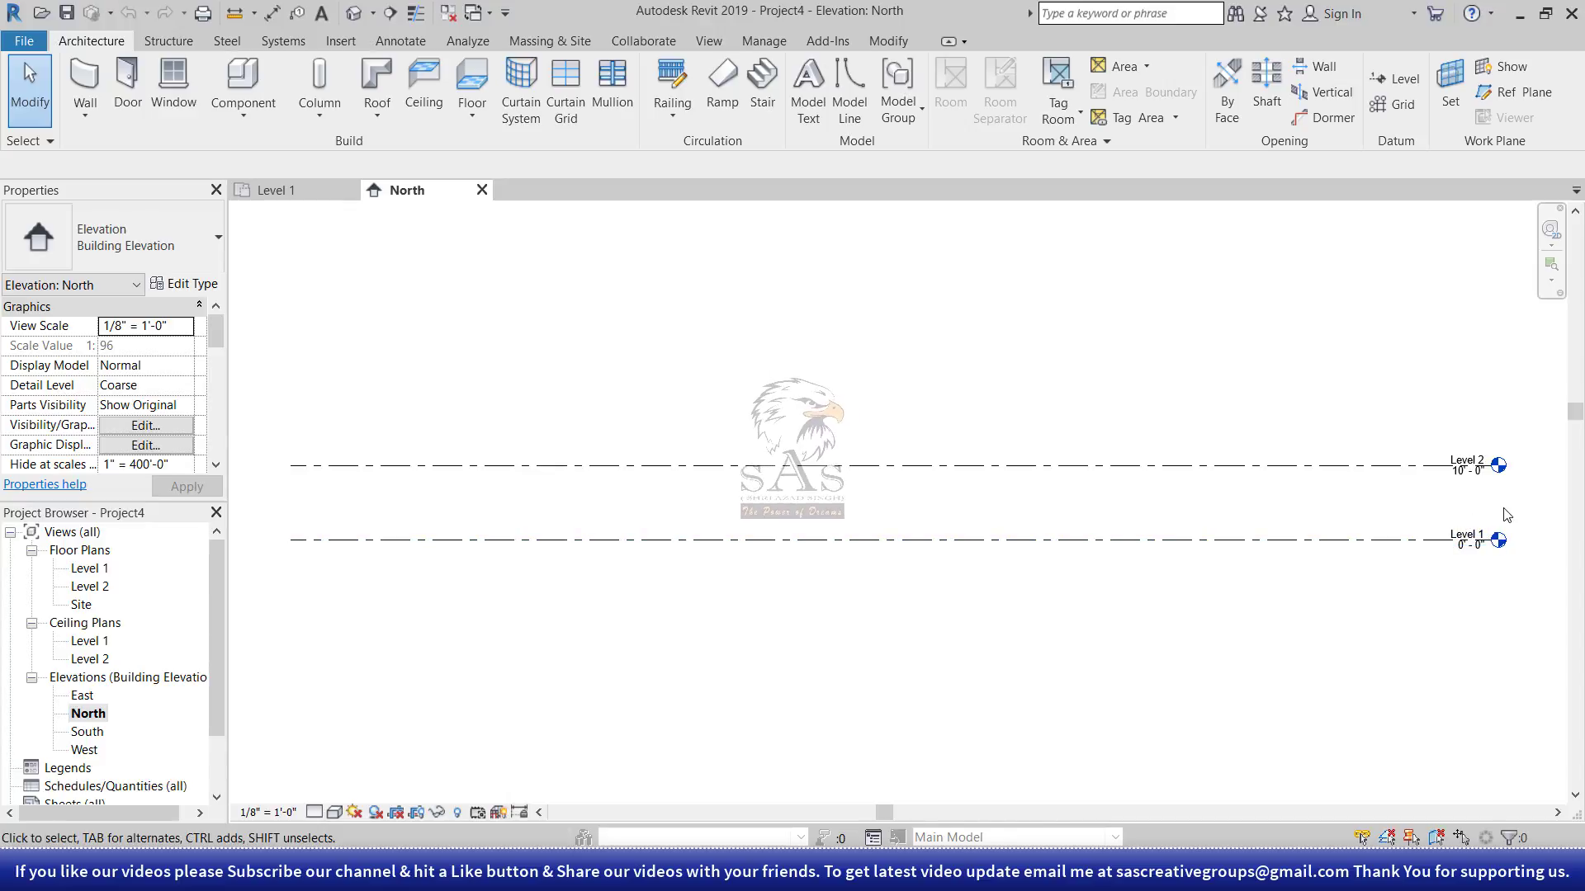
- Change Level 2's elevation value to 8'-0" and deselect it
scroll(1486, 512, up, 2)
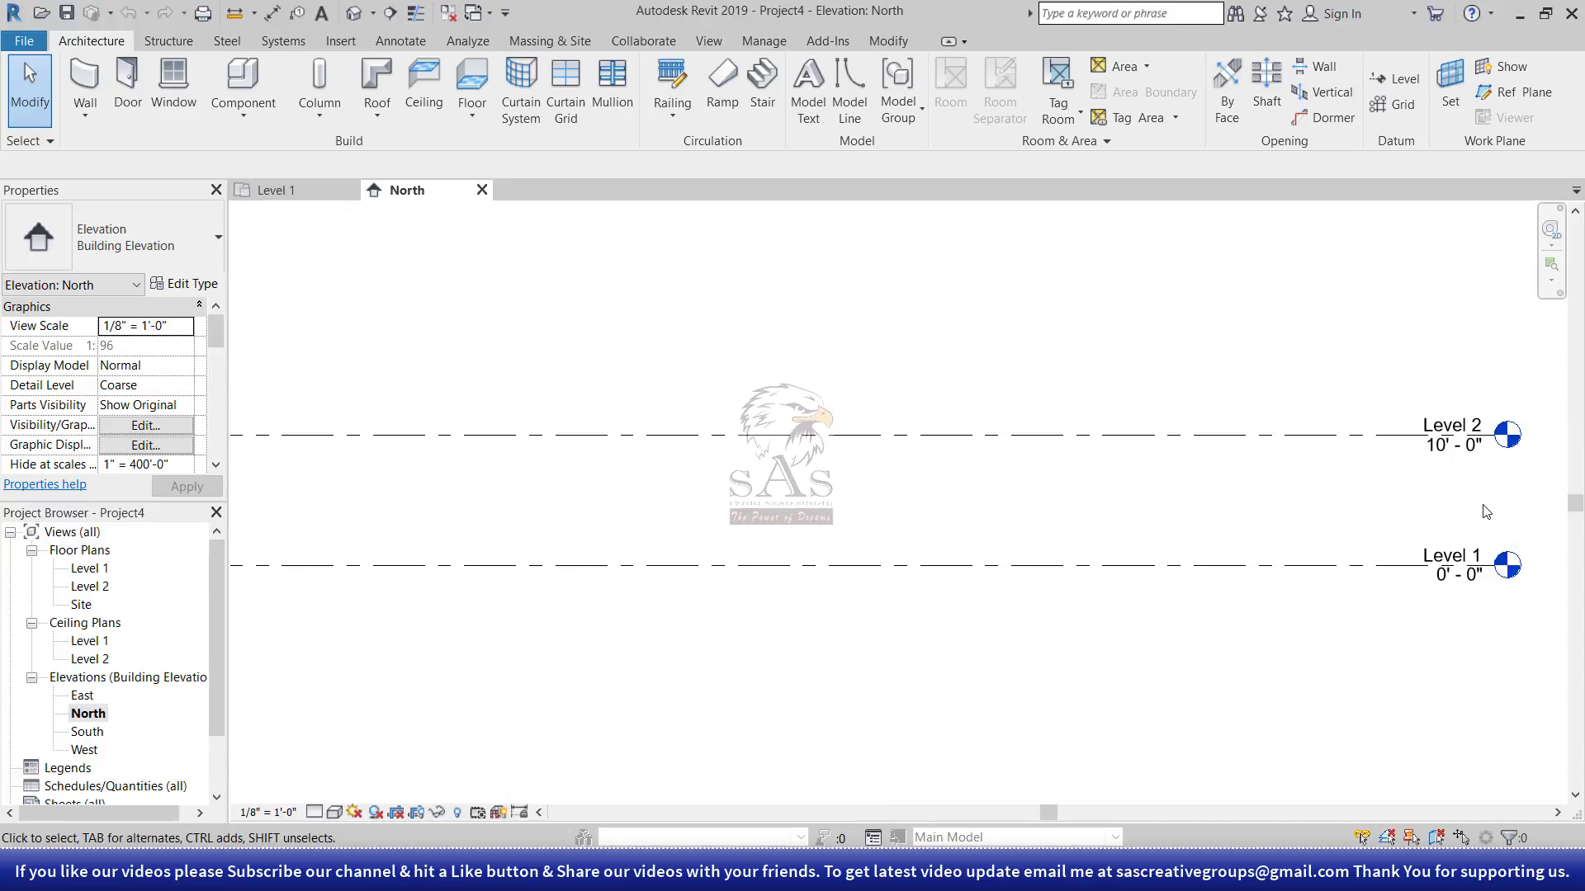
double_click(1437, 452)
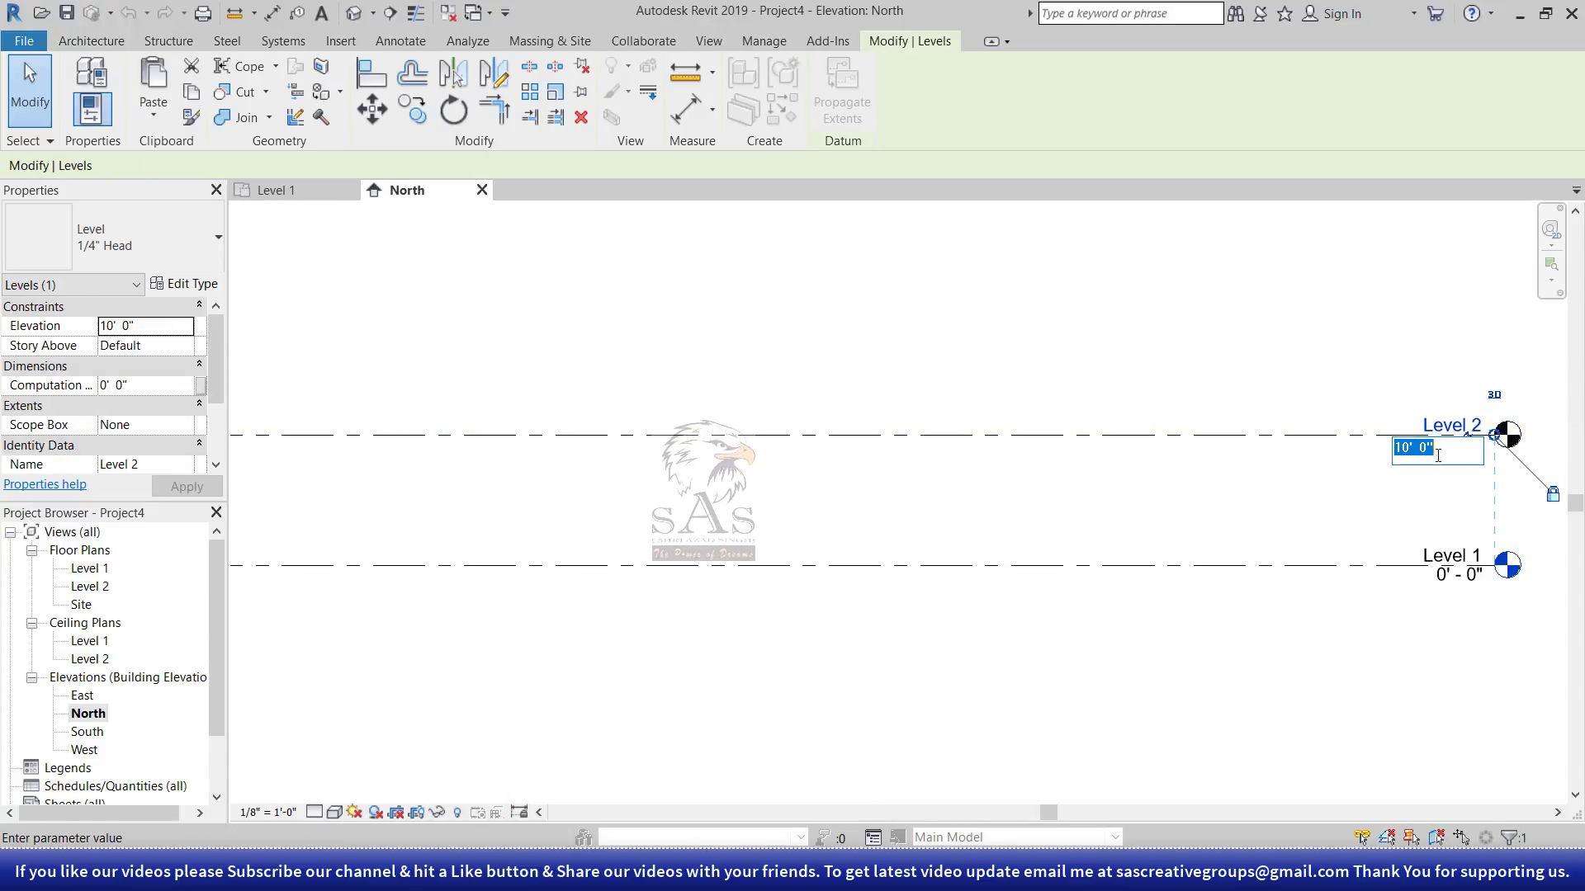
text(8)
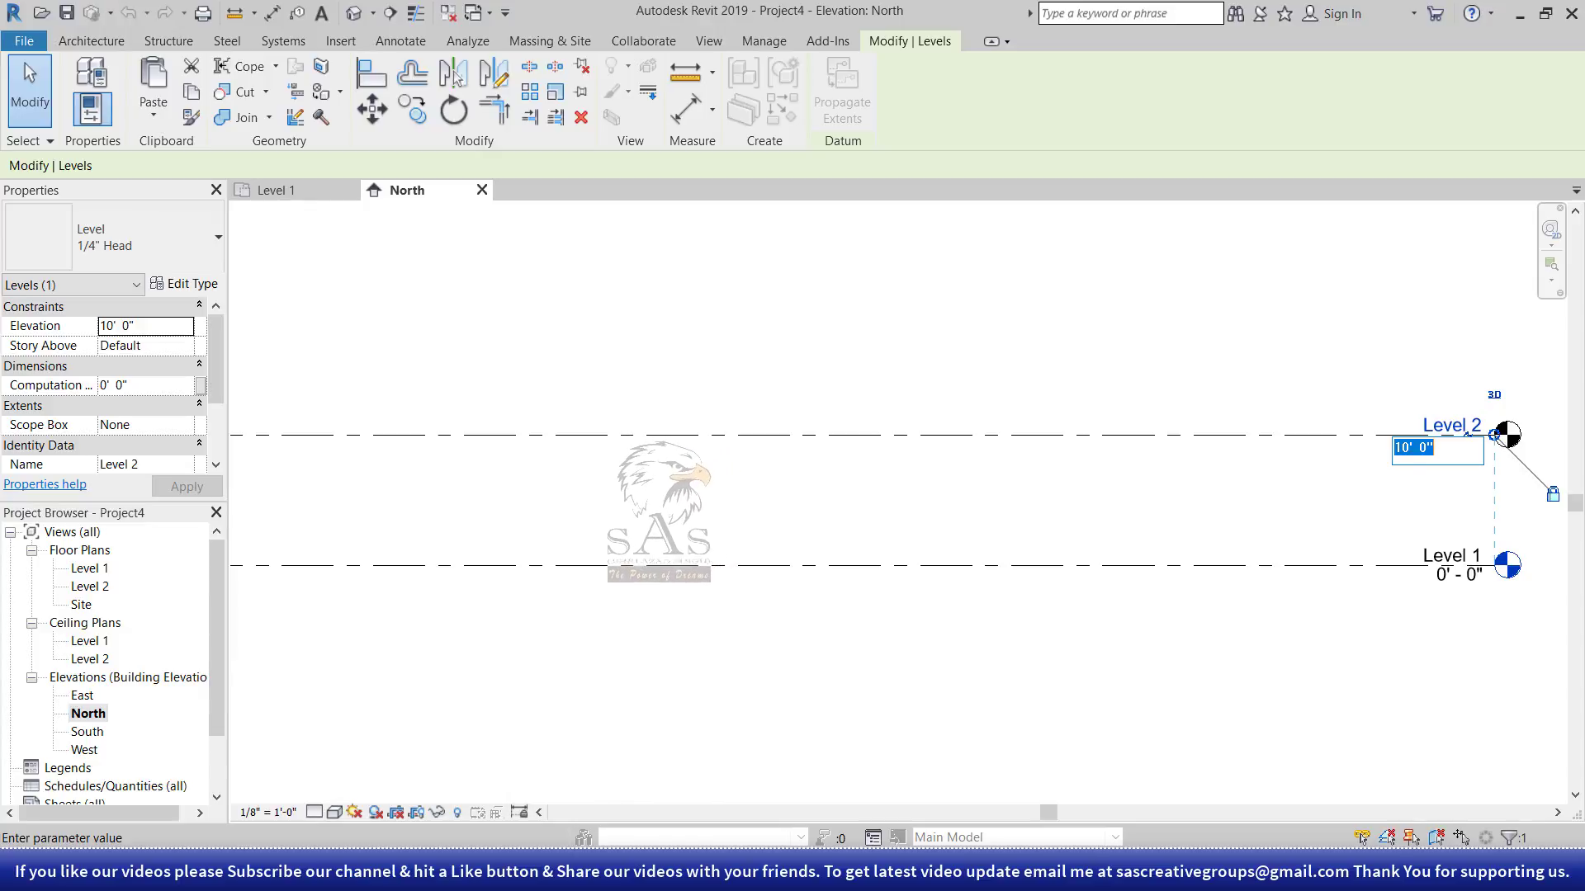
key(Return)
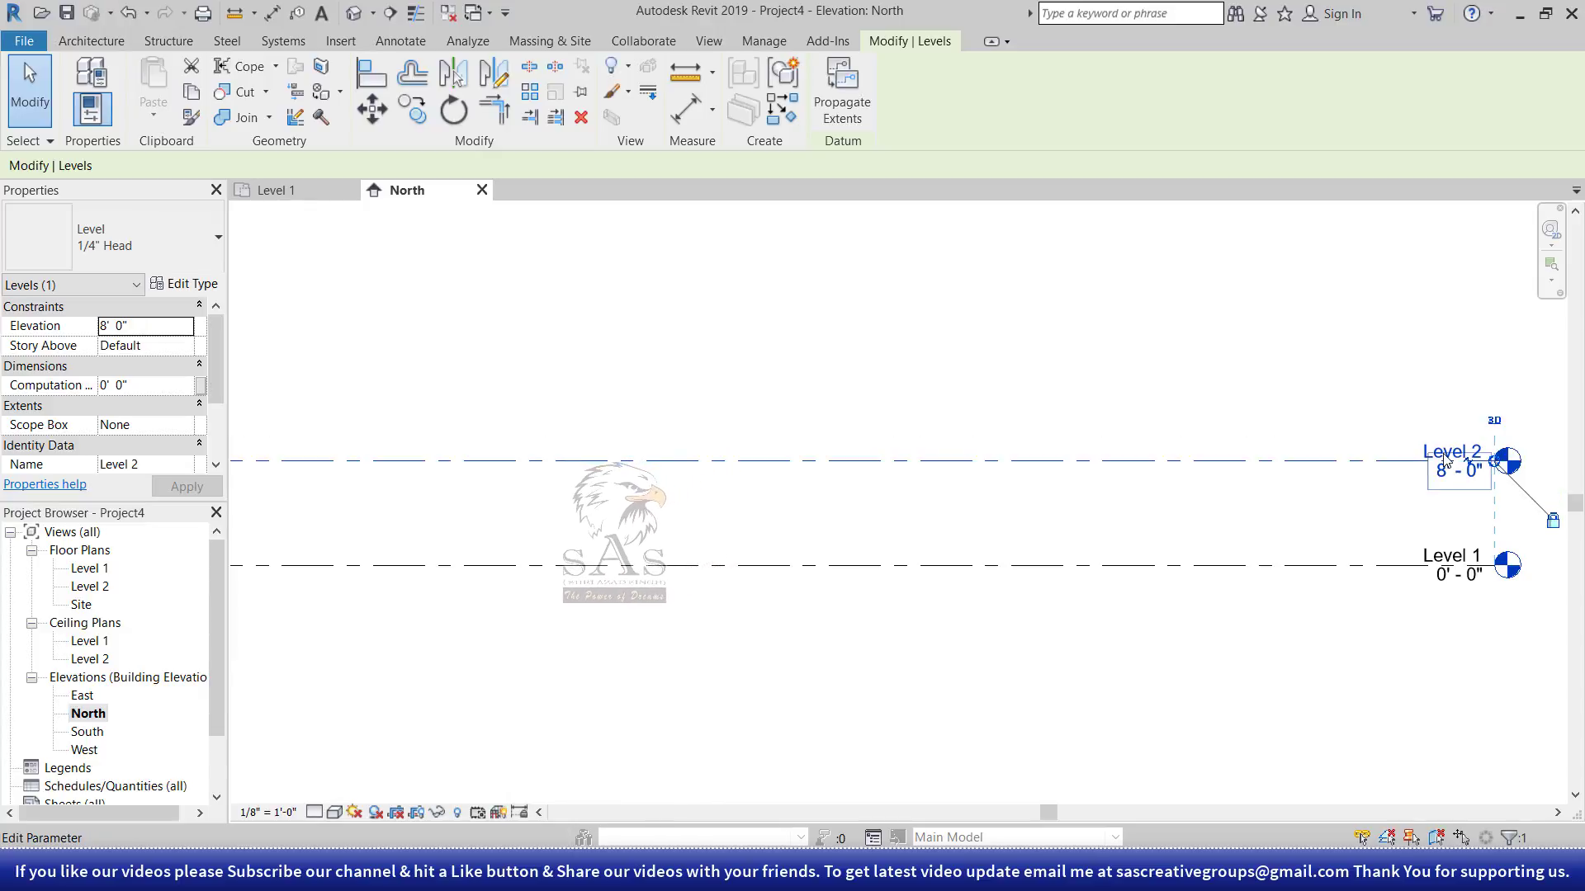
click(1277, 647)
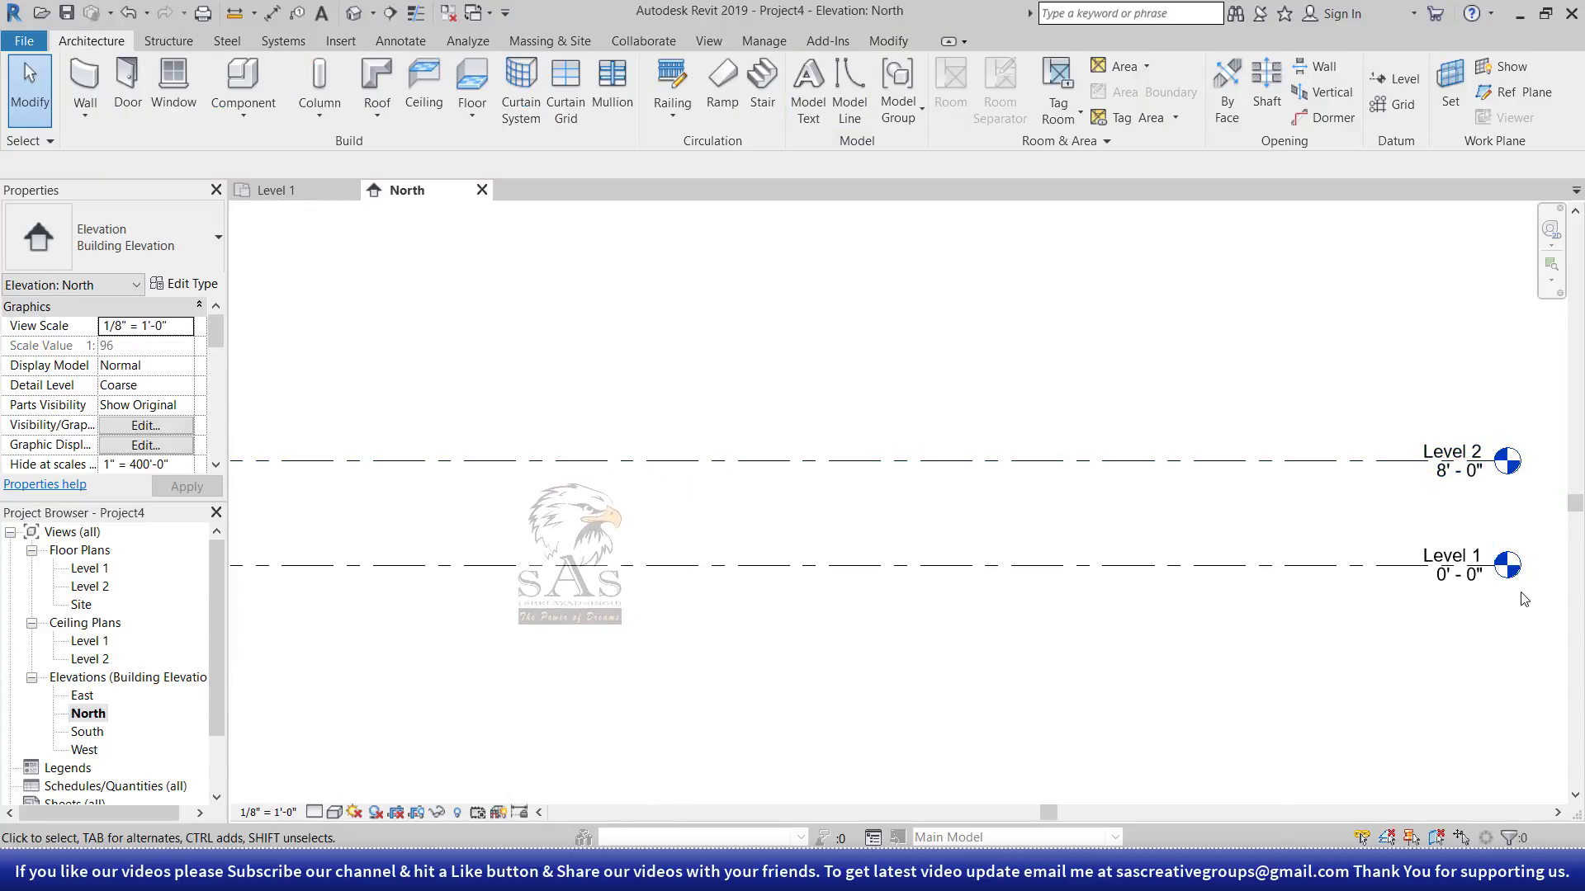
- Open Level 1's name for editing, leave it unchanged, and deselect it
double_click(1427, 556)
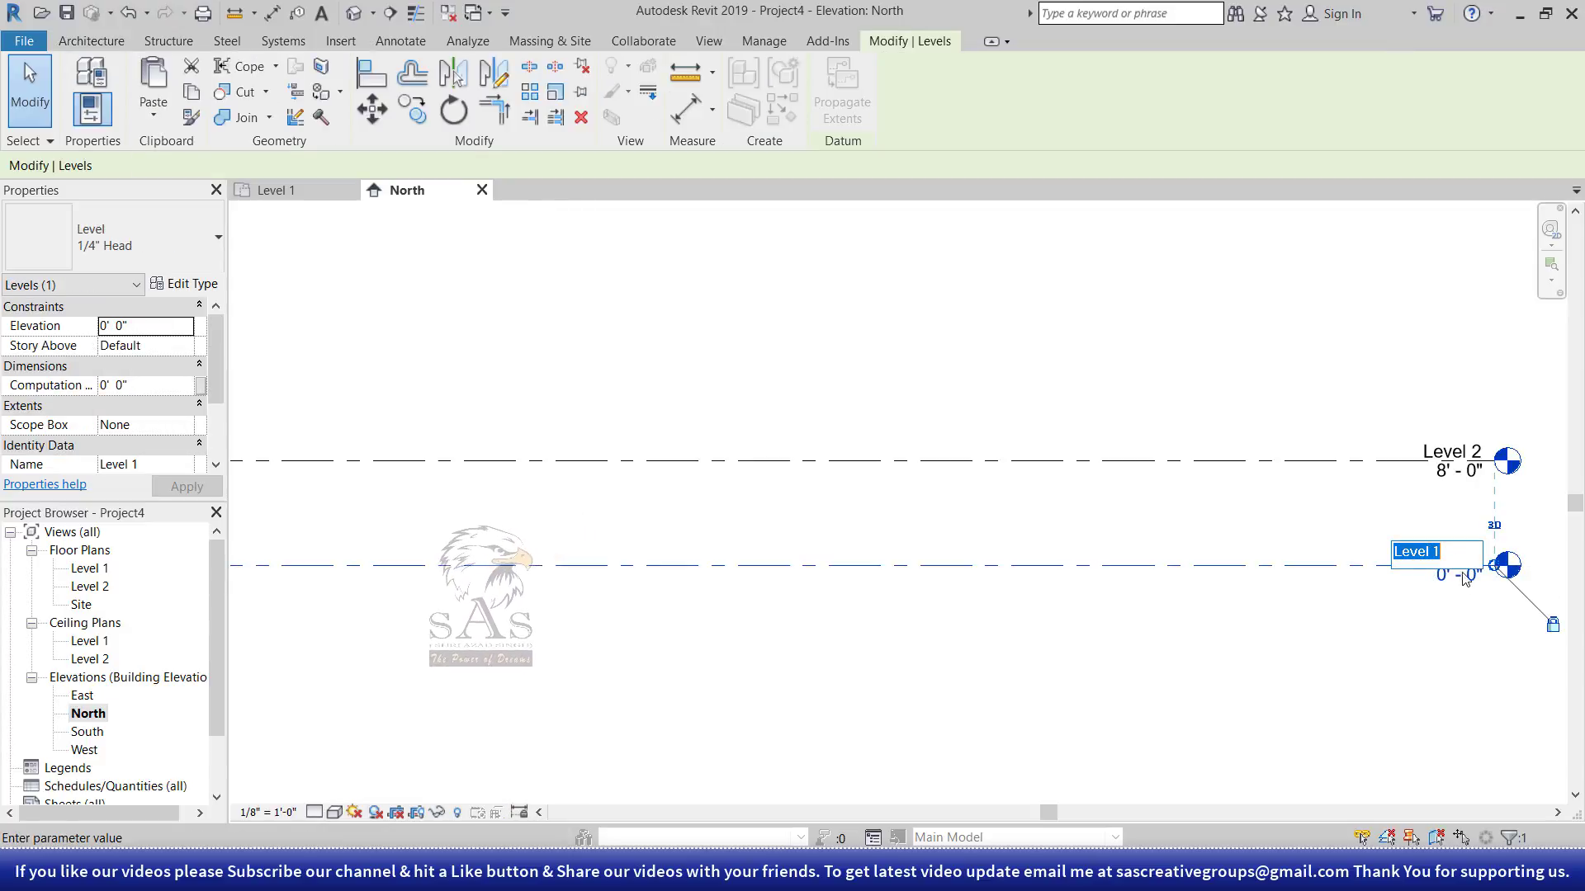
key(Return)
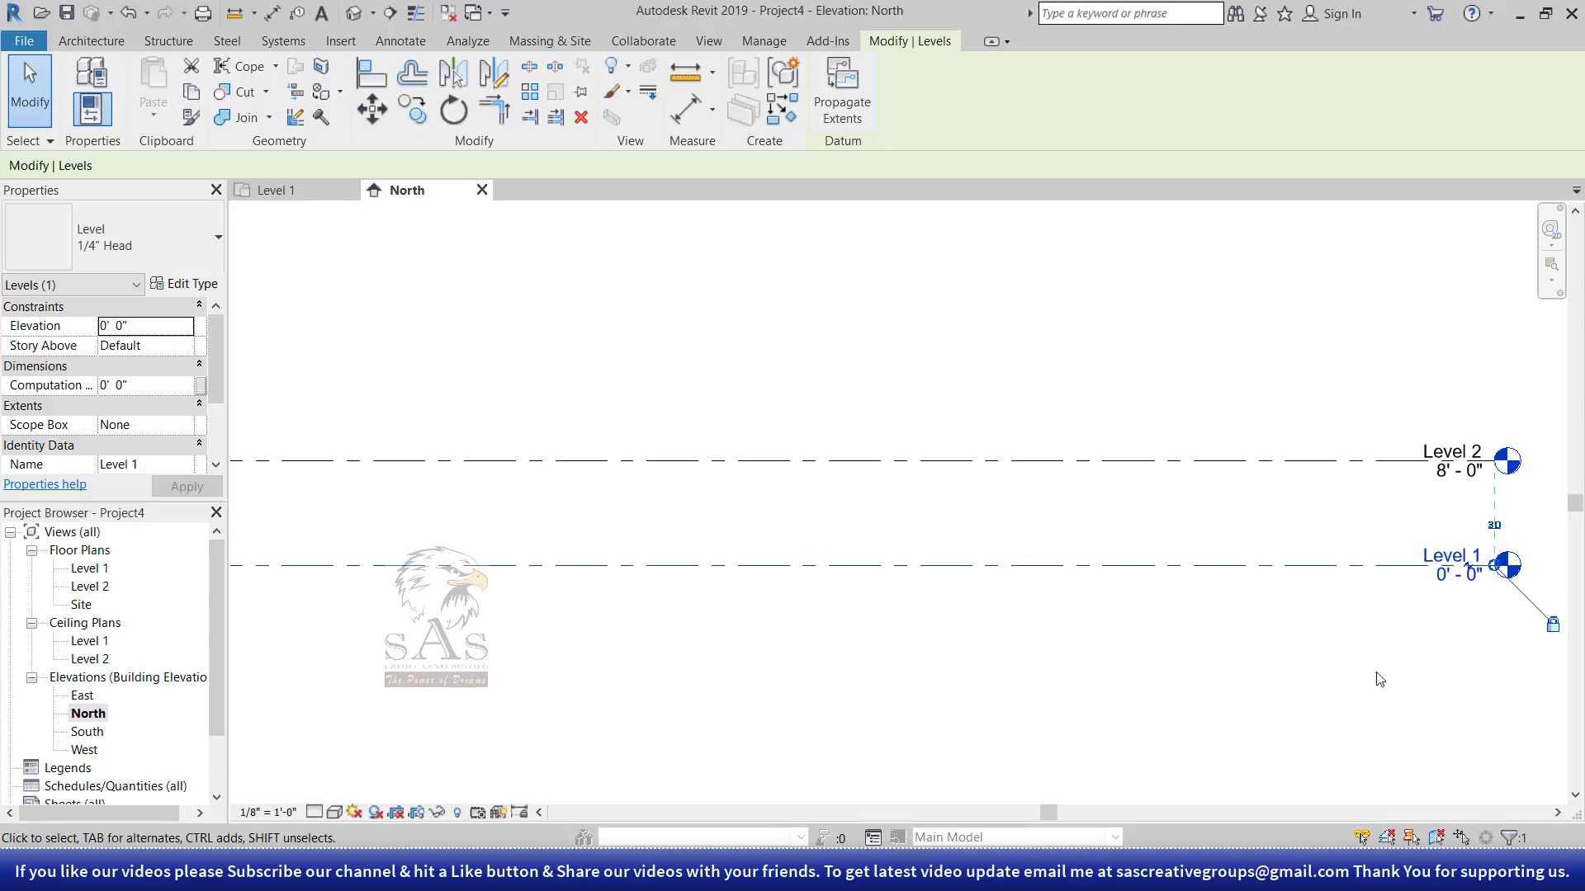
click(1175, 696)
scroll(1419, 624, down, 2)
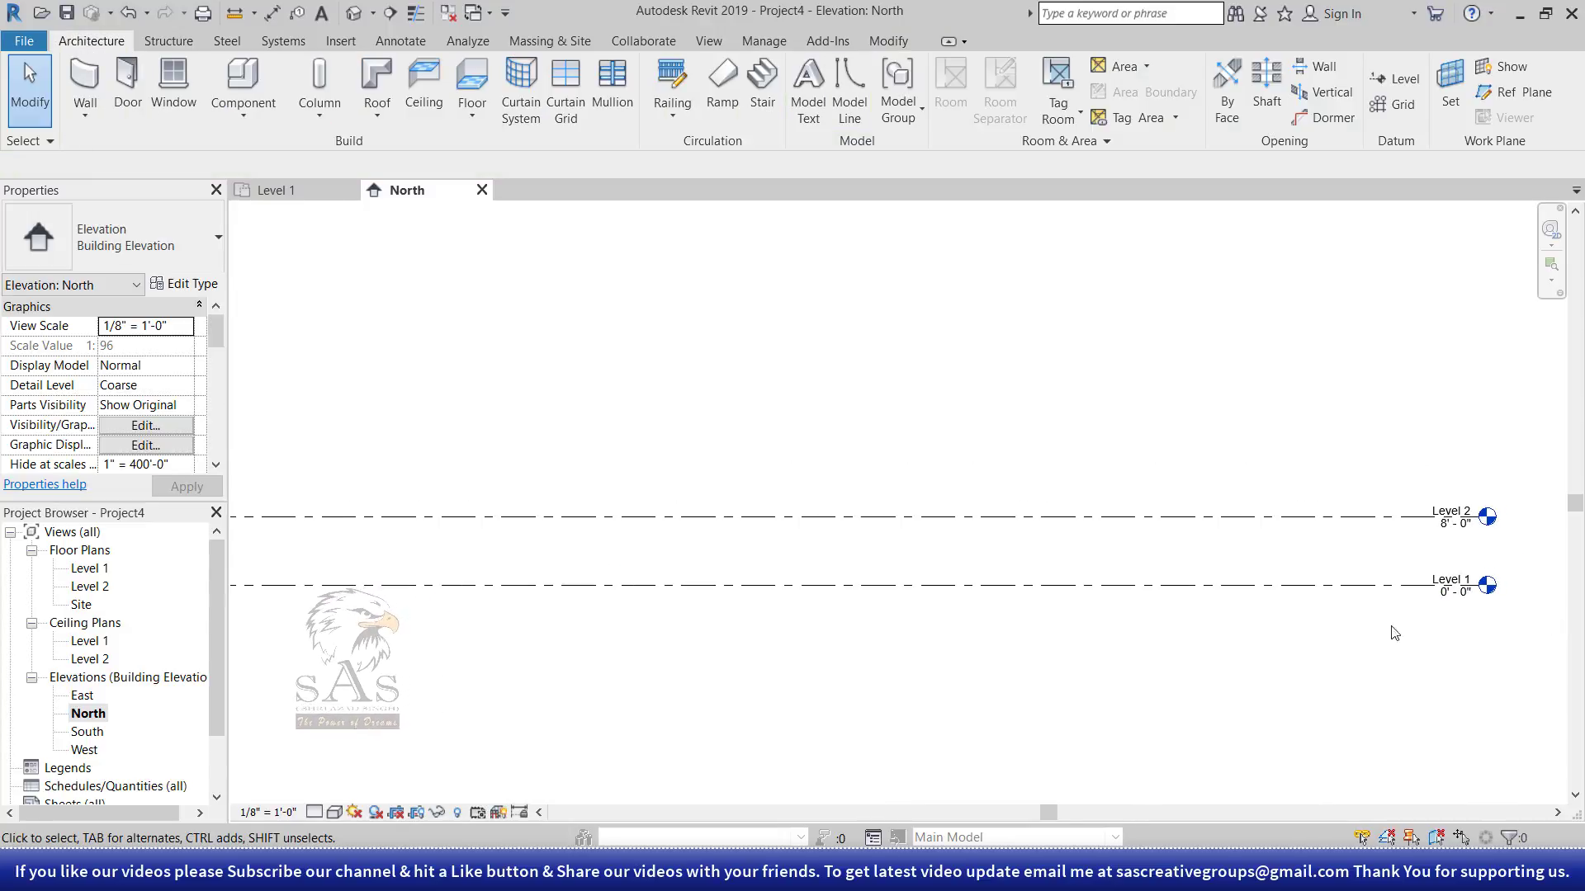
scroll(1128, 647, down, 1)
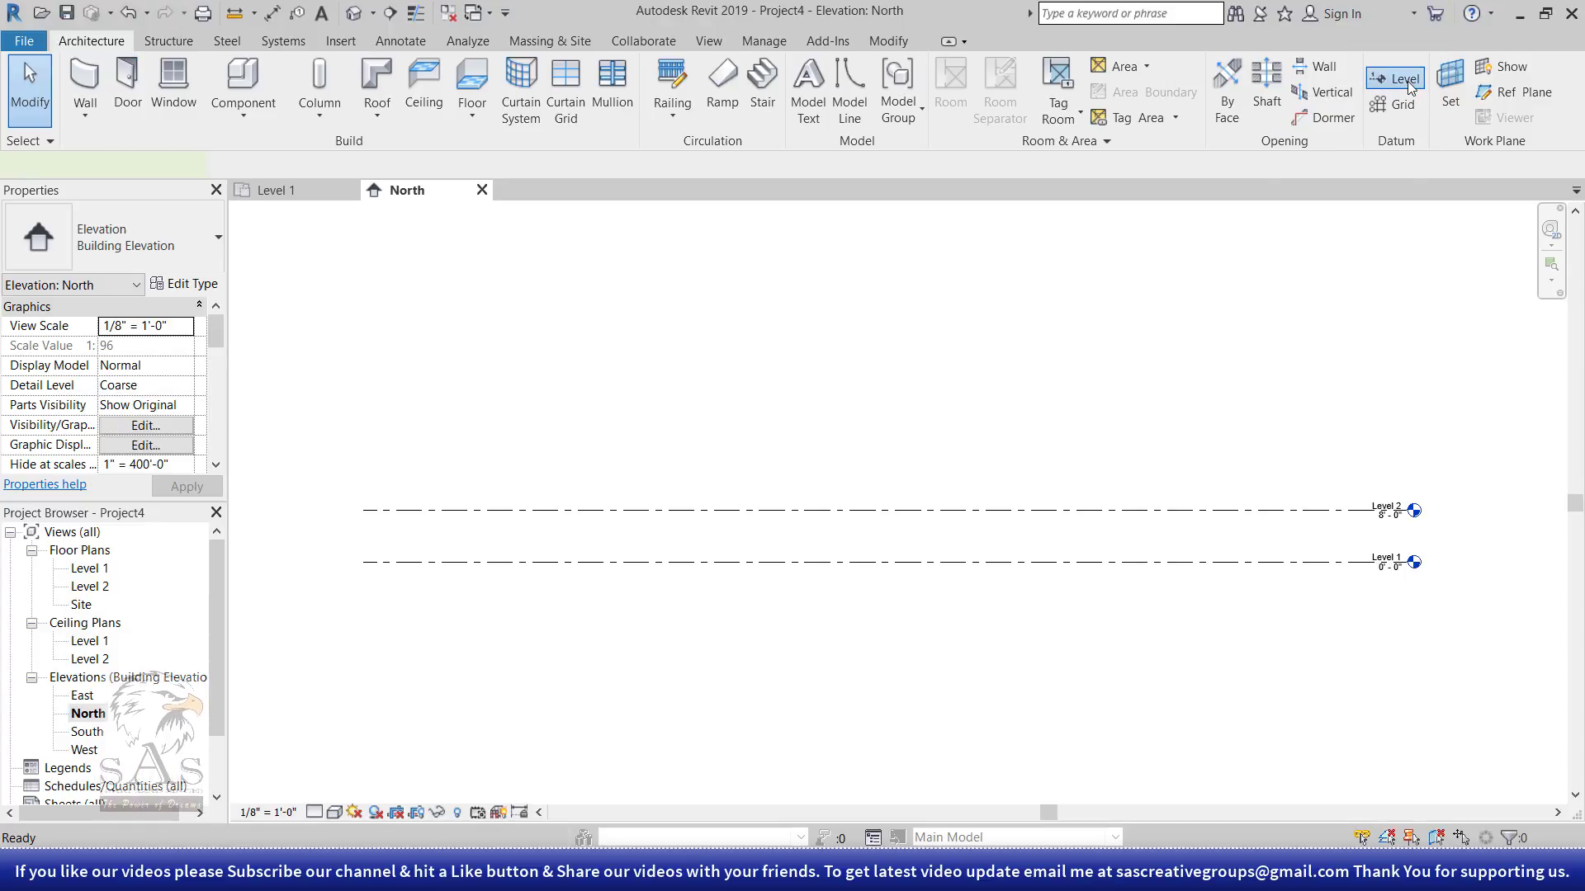
- Start the Level tool with Plan View Types set to ceiling, floor and structural plans
click(1400, 87)
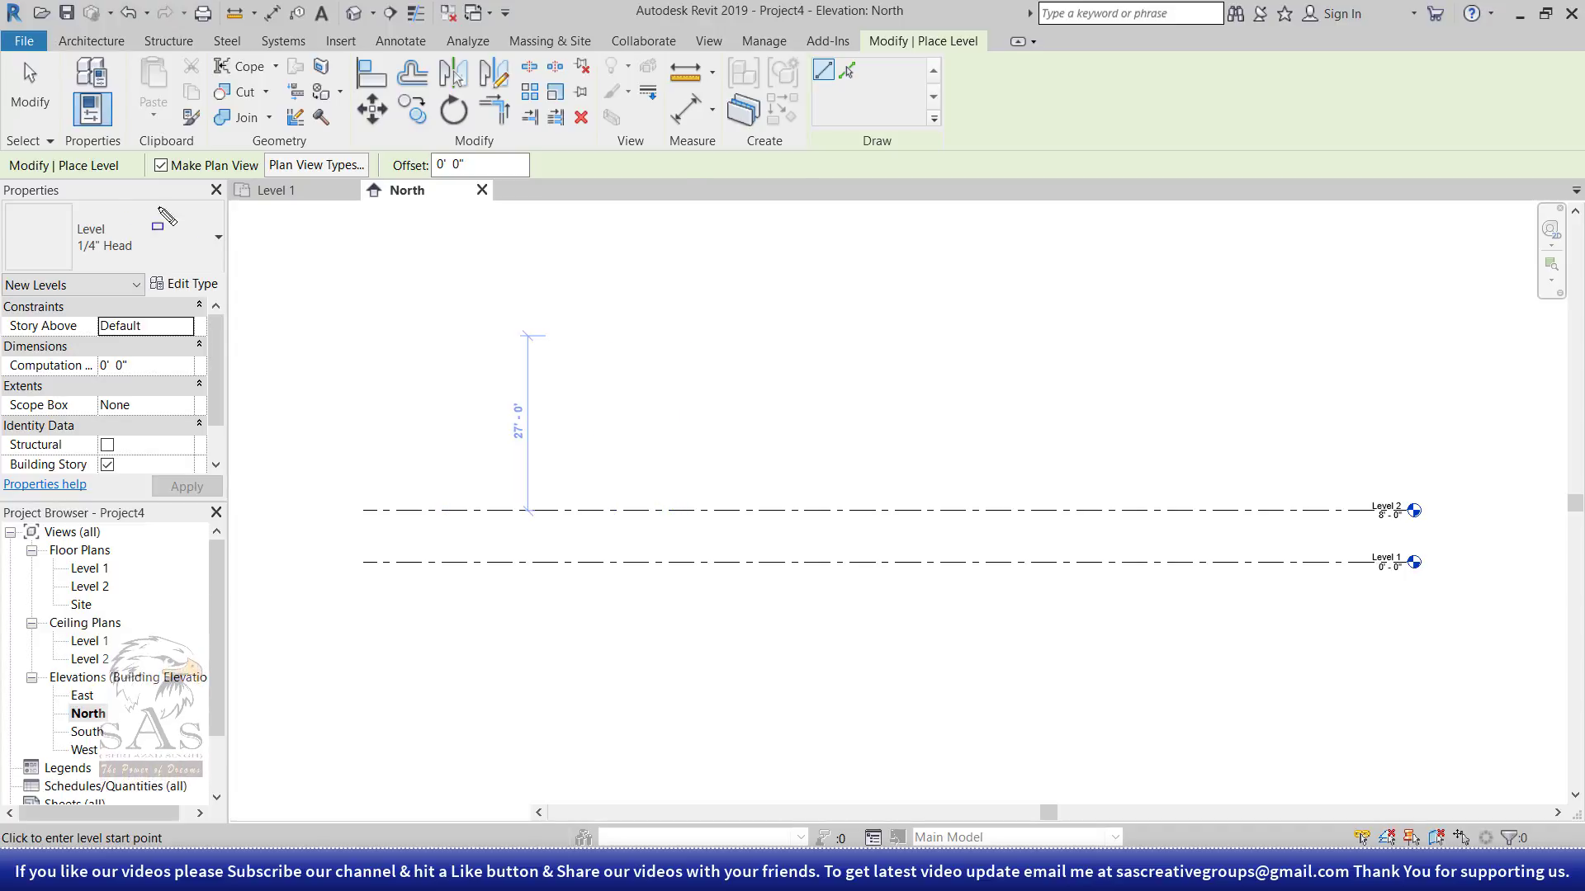
drag(30, 190, 568, 183)
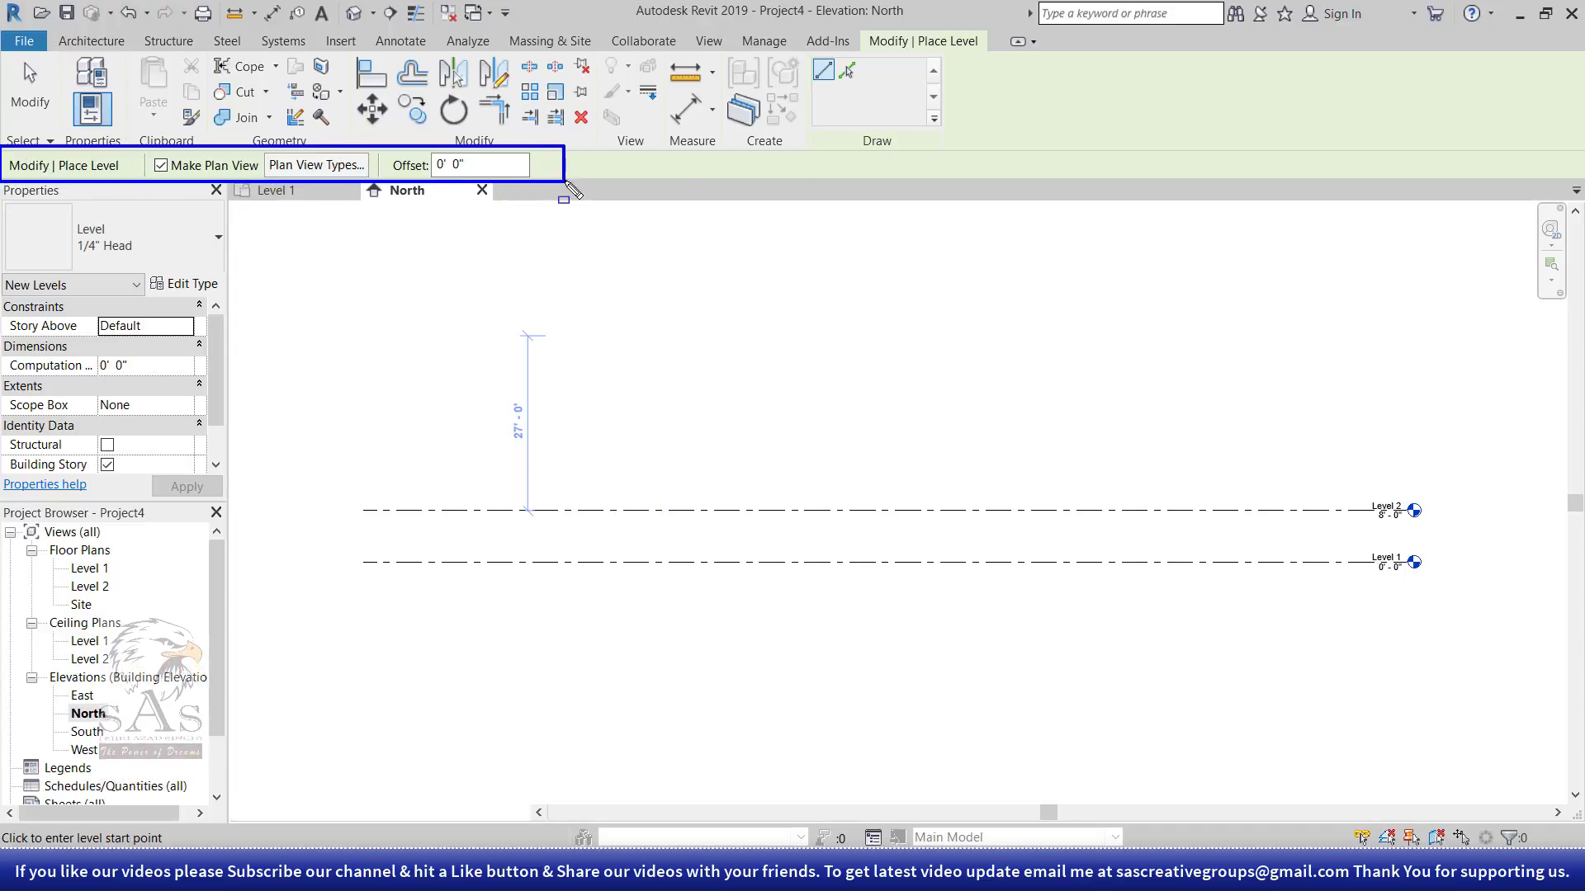
click(307, 169)
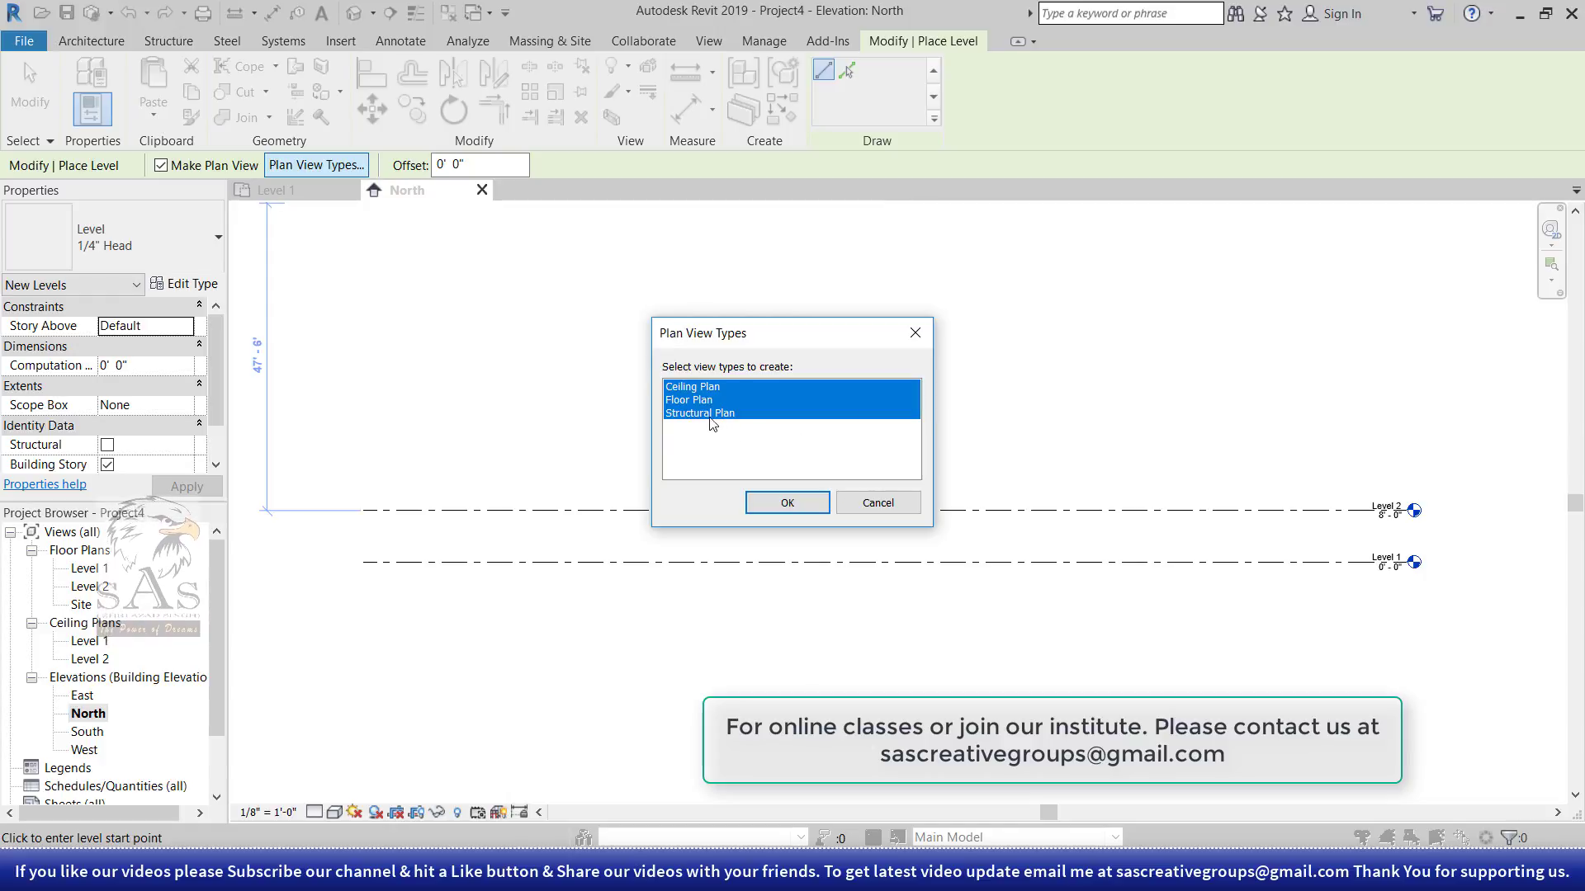
click(787, 505)
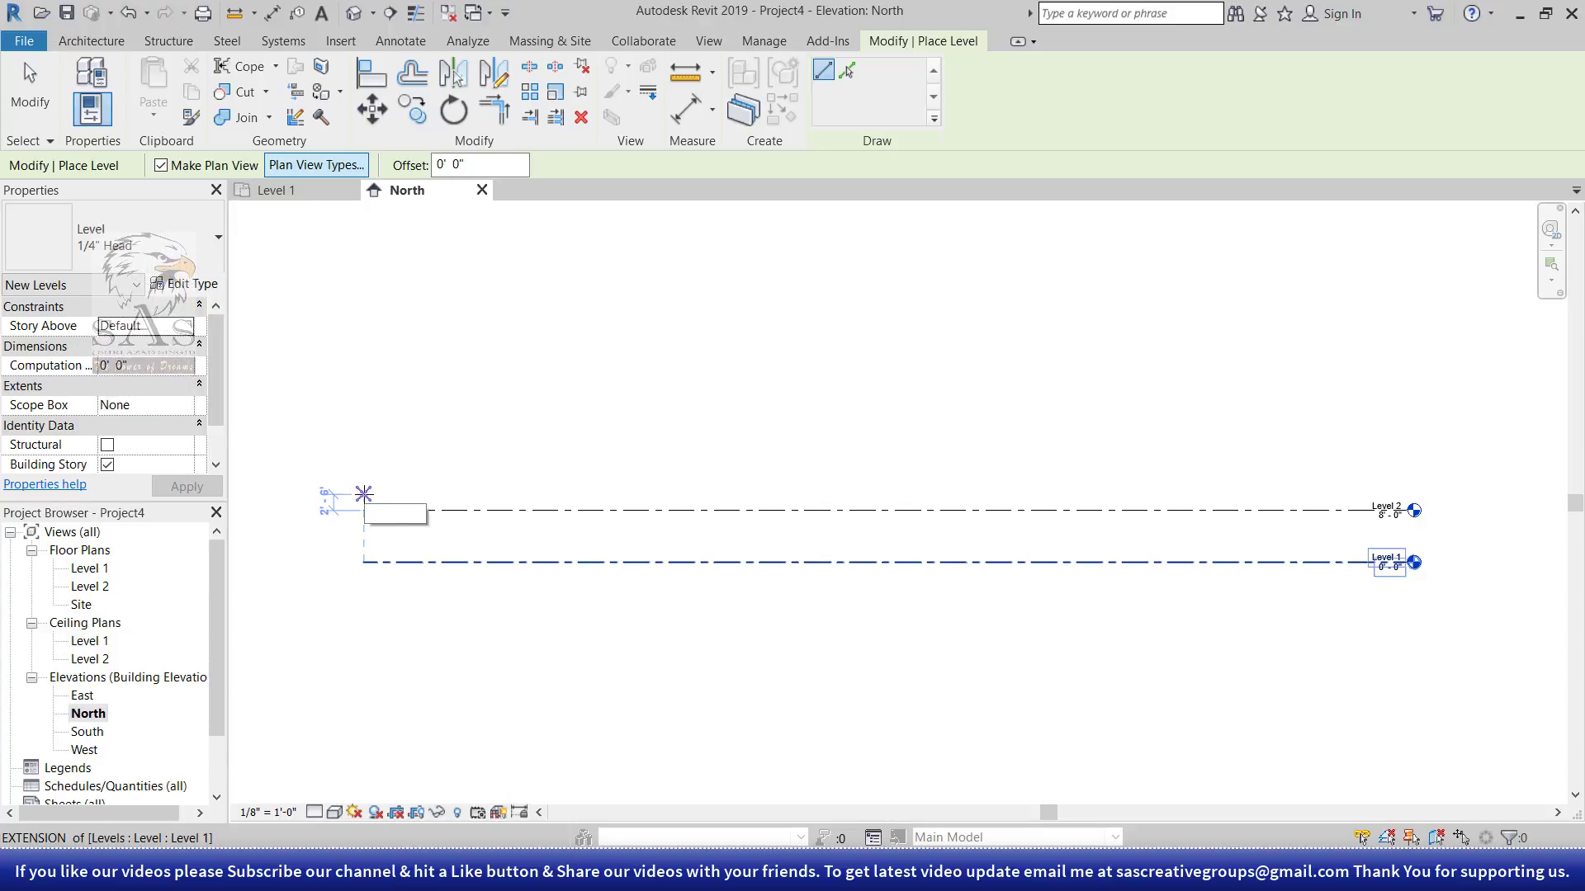
- Draw Level 3 from the left extension to the right end at 12'-0"
click(363, 483)
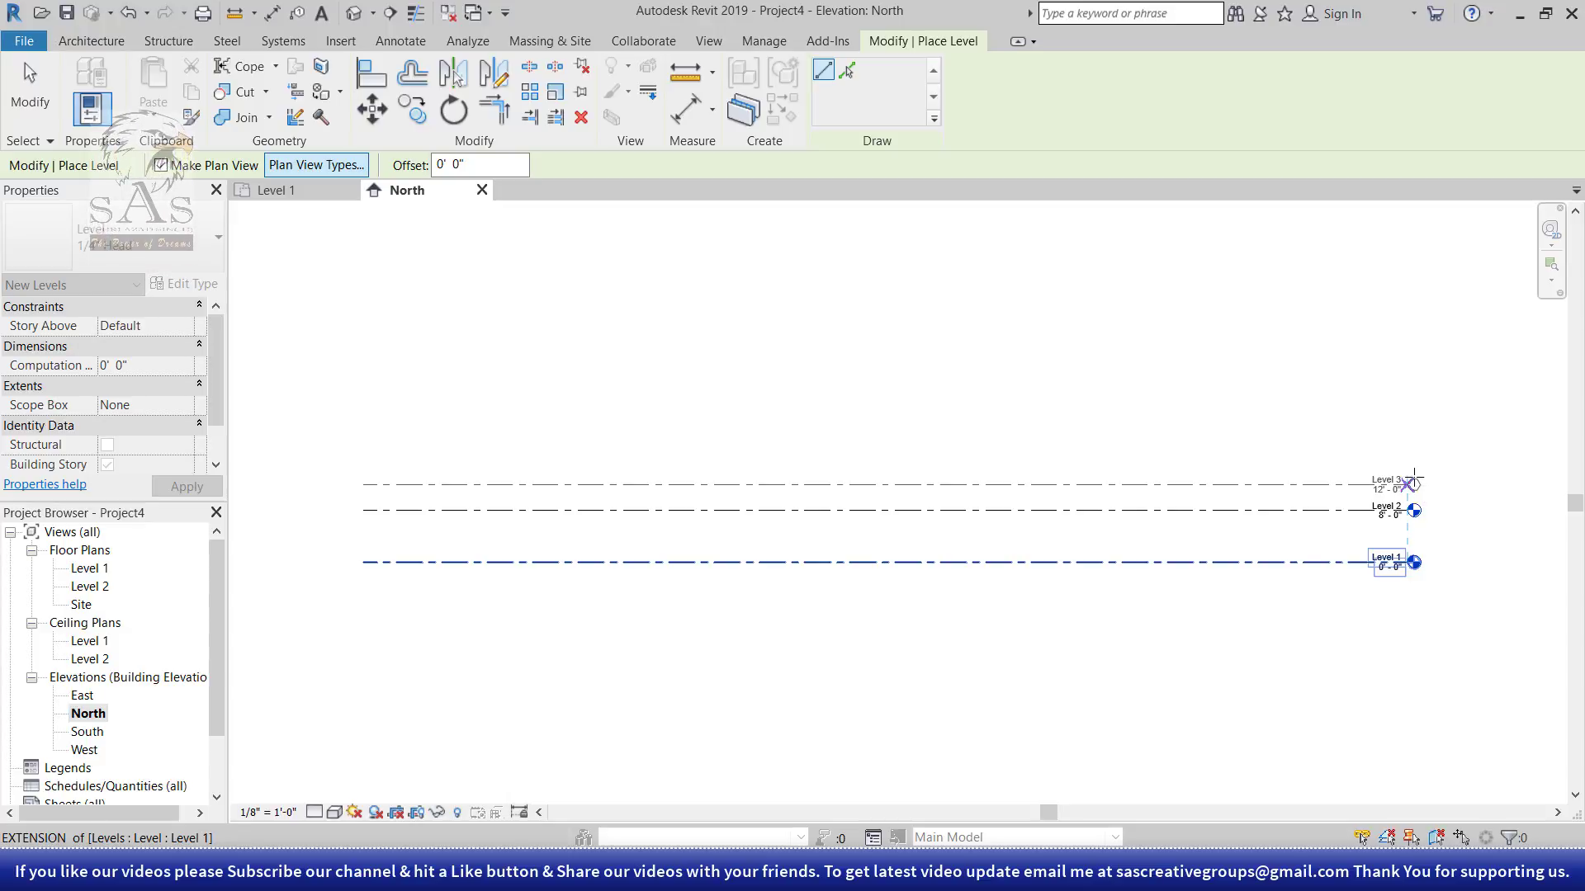
click(1413, 483)
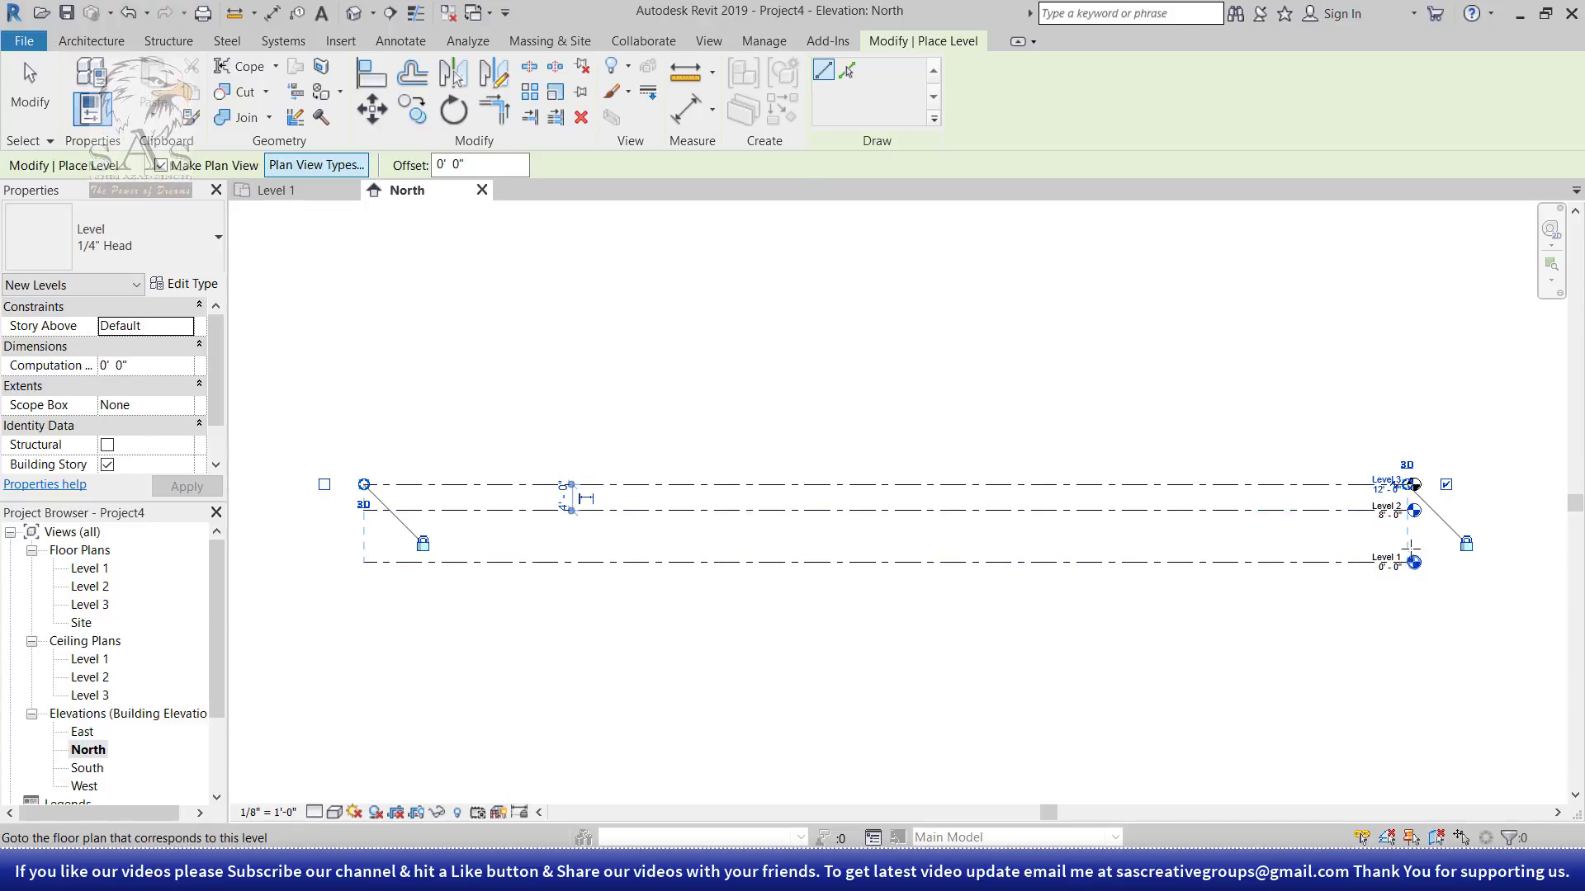
scroll(1413, 508, up, 2)
scroll(1403, 495, up, 2)
scroll(1395, 487, up, 2)
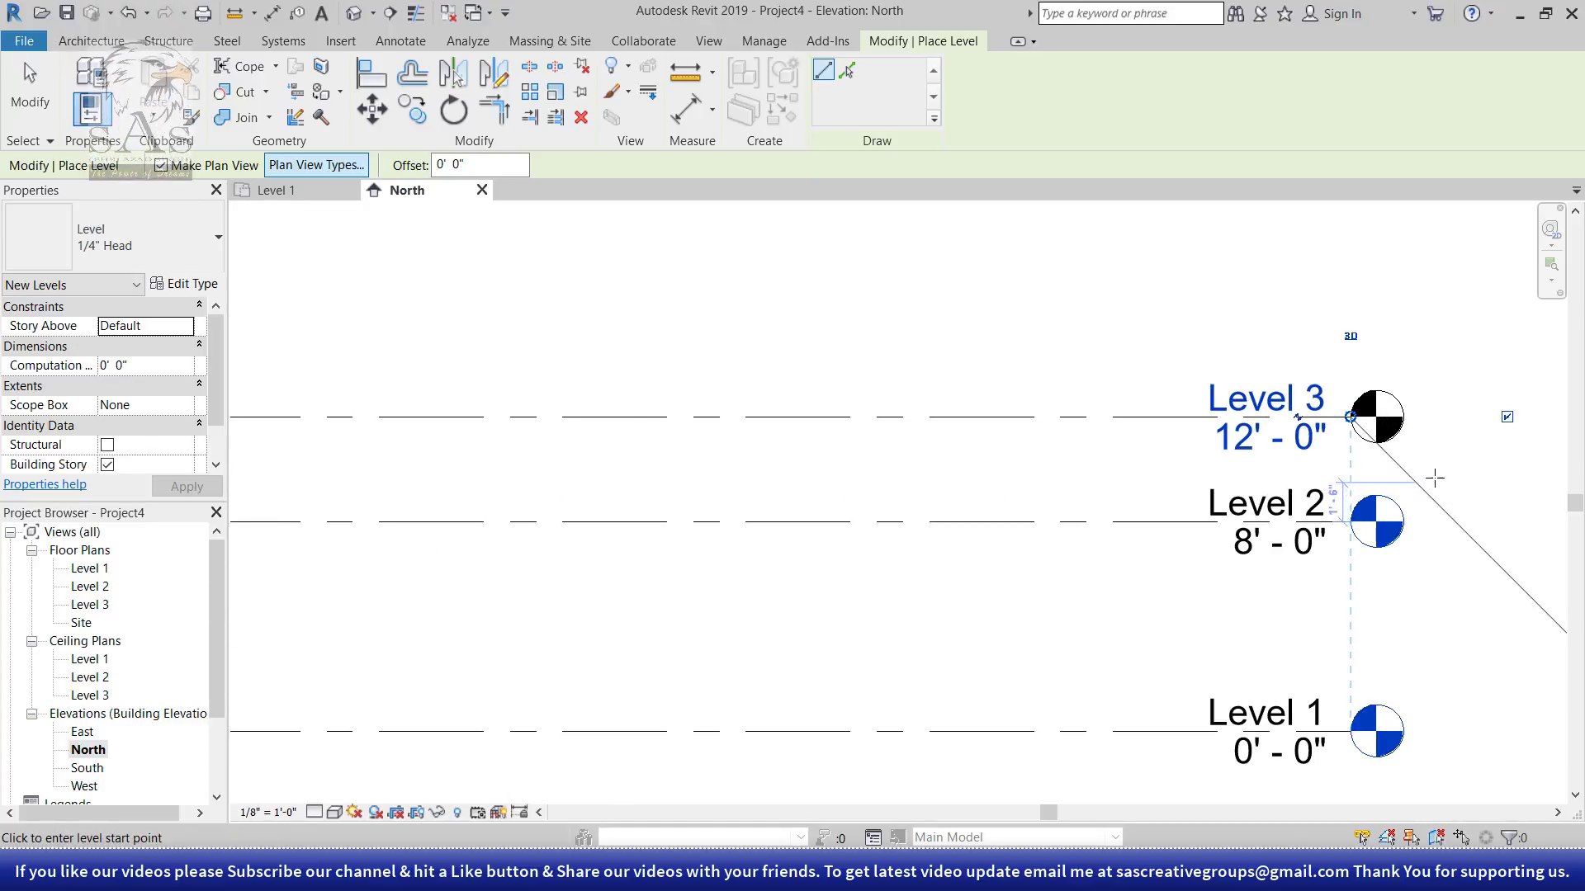
scroll(1372, 461, down, 3)
scroll(1378, 495, up, 1)
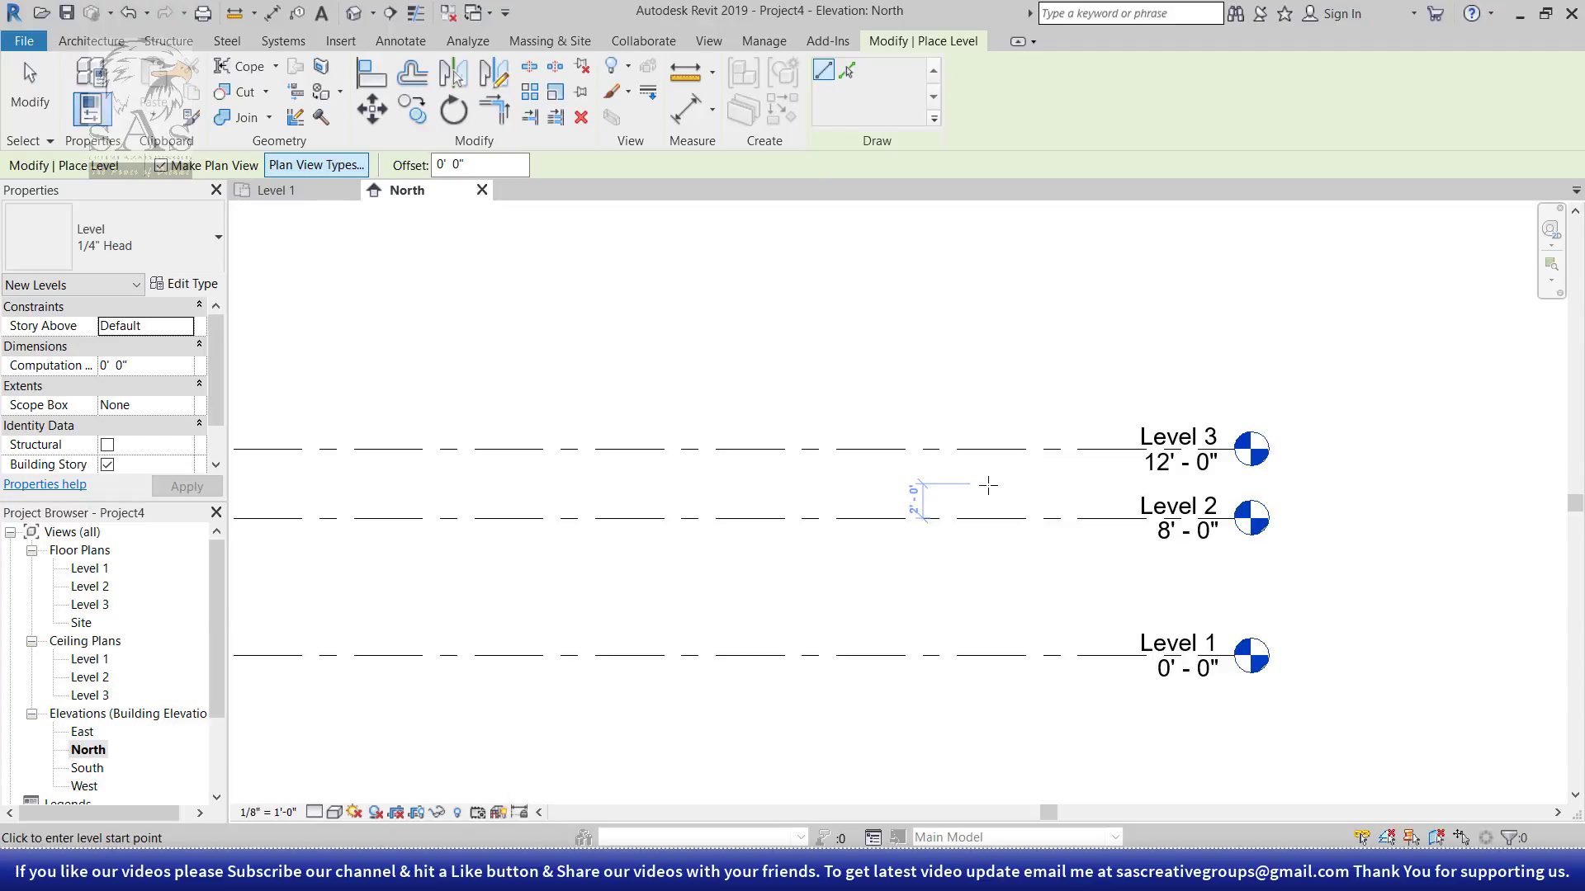
key(Escape)
key(Escape)
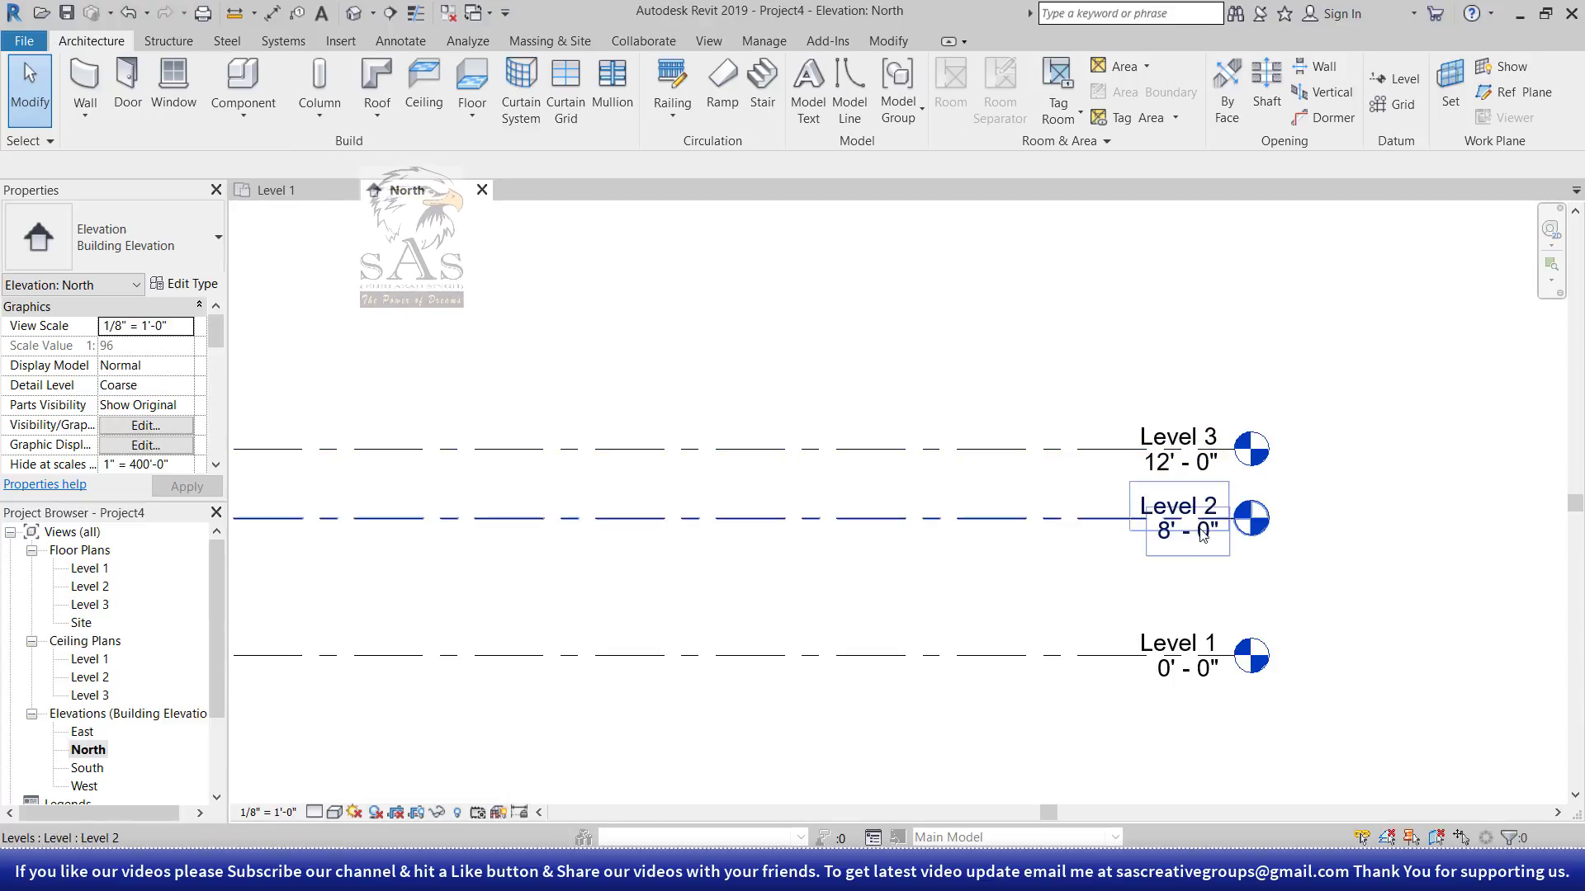
- Hide one Level 3 head bubble and add an elbow offsetting its head upward
scroll(1234, 466, up, 2)
click(784, 443)
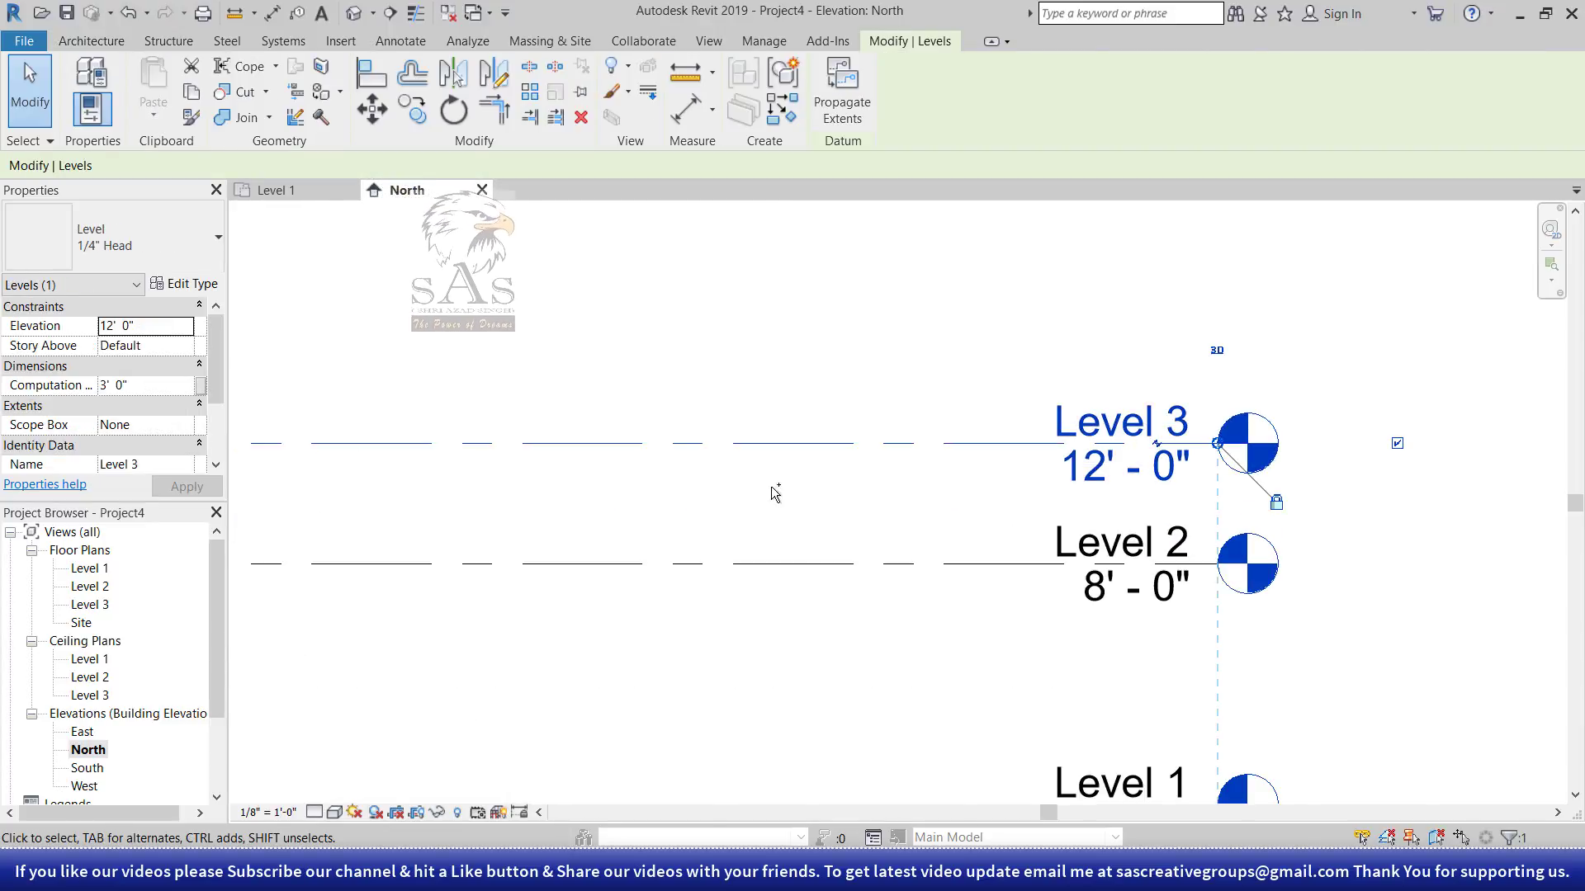
click(1397, 444)
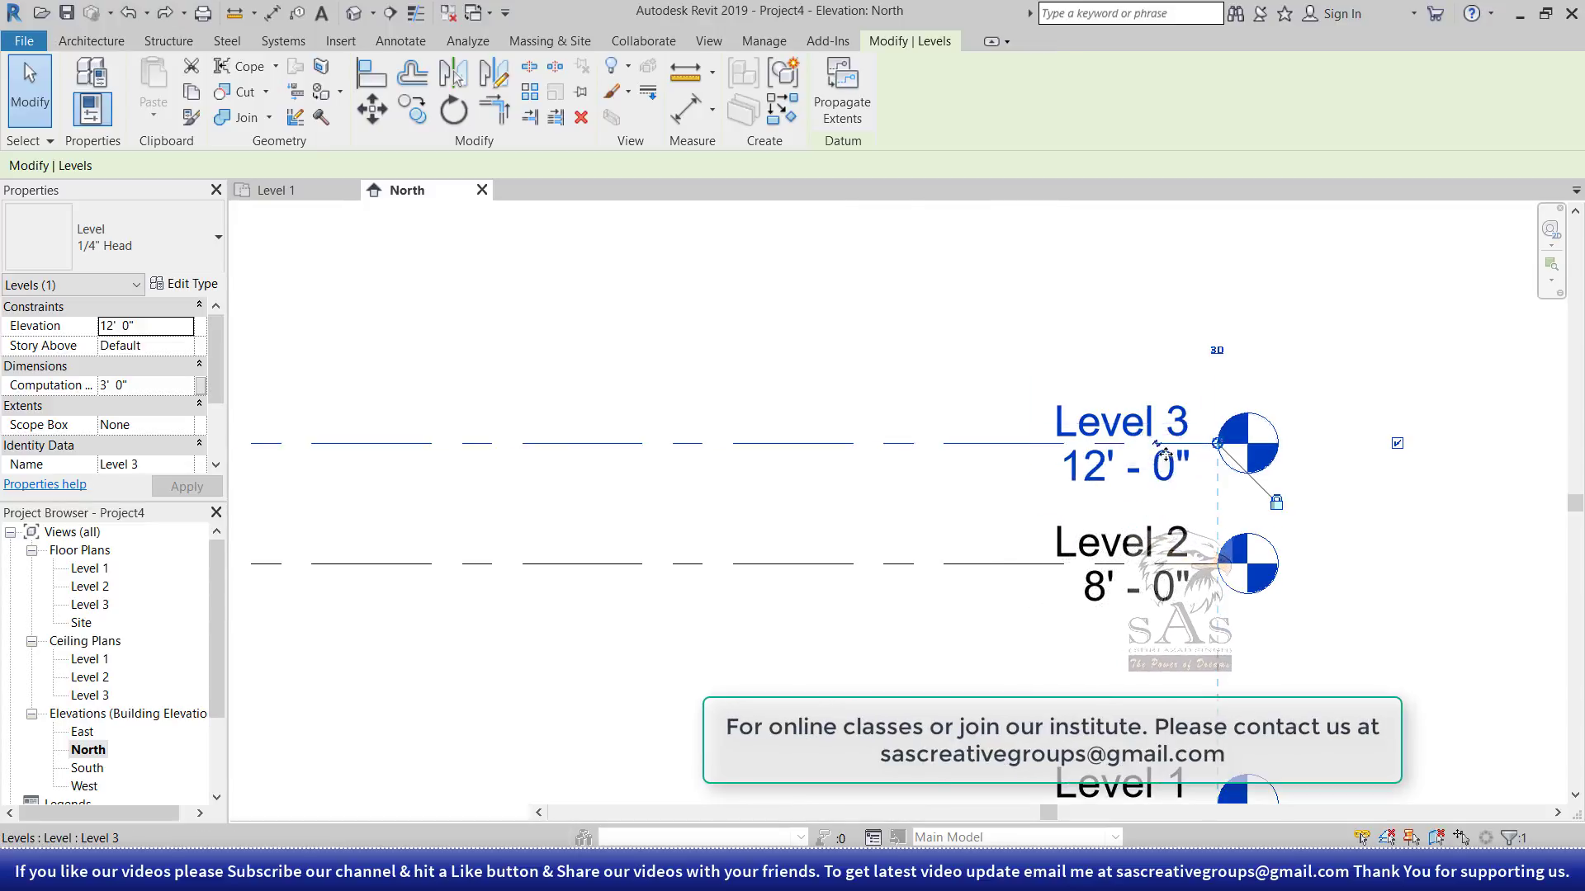
click(1145, 455)
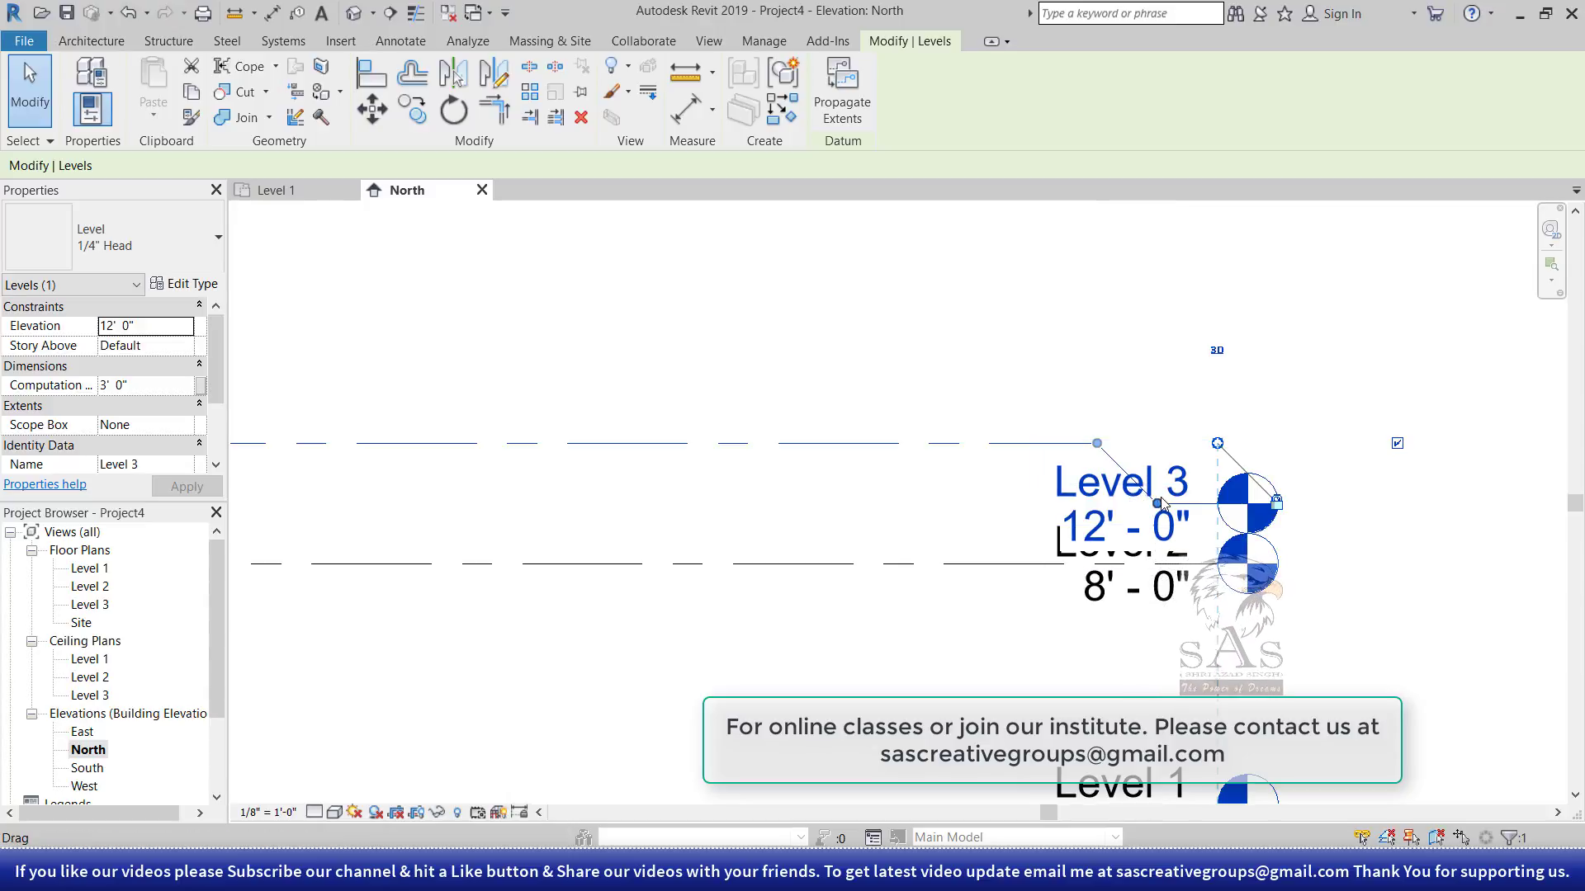
drag(1158, 505, 1163, 338)
click(1306, 459)
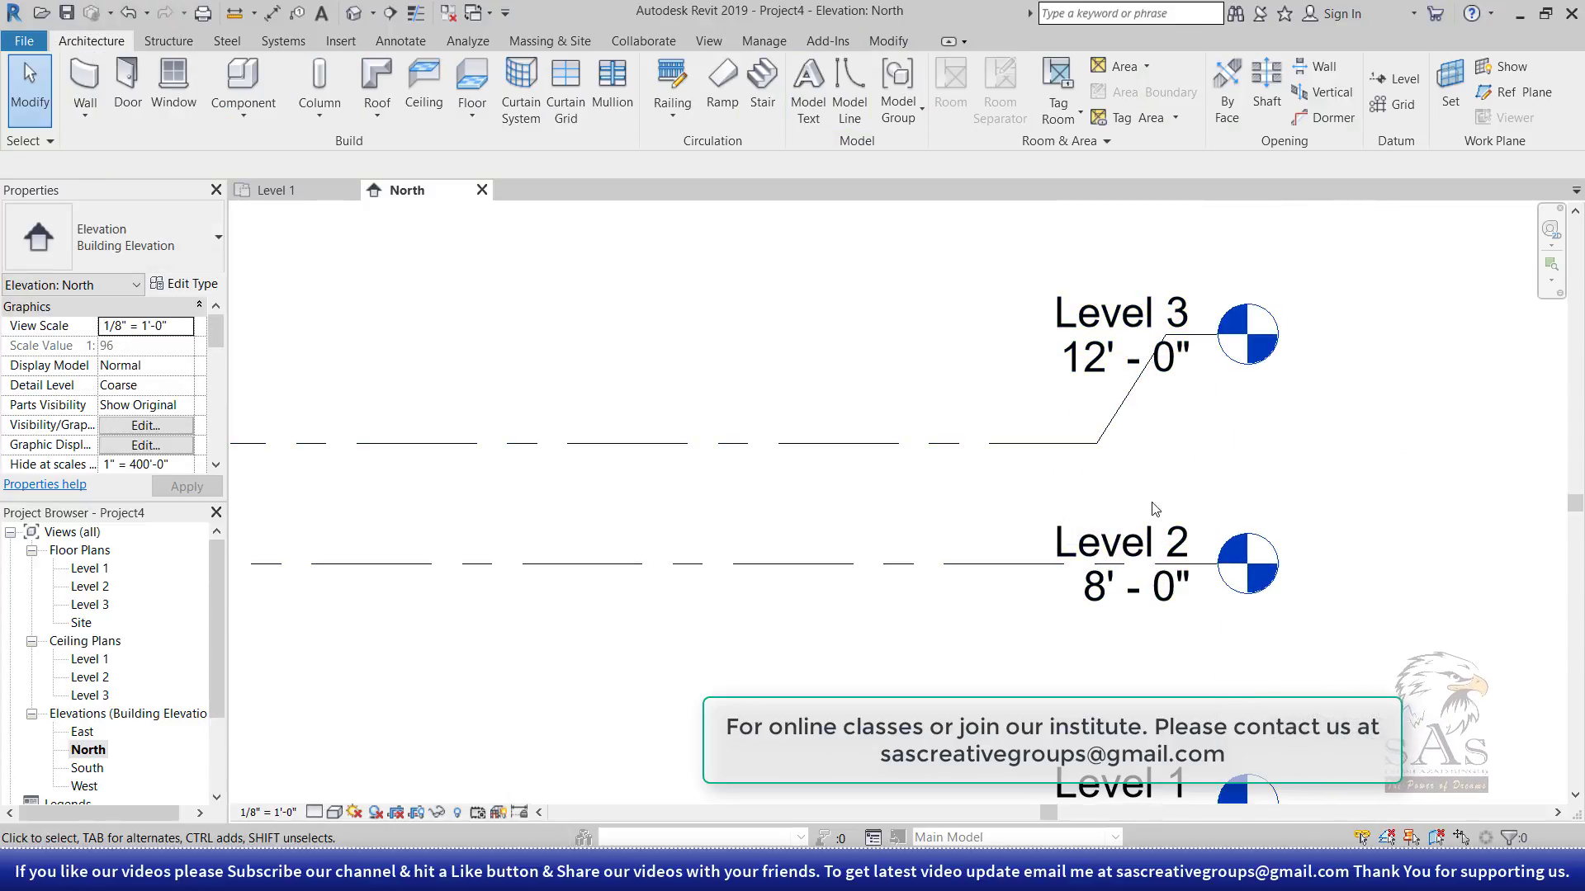
- Drag the Level 3 head back down onto its level line
click(1077, 439)
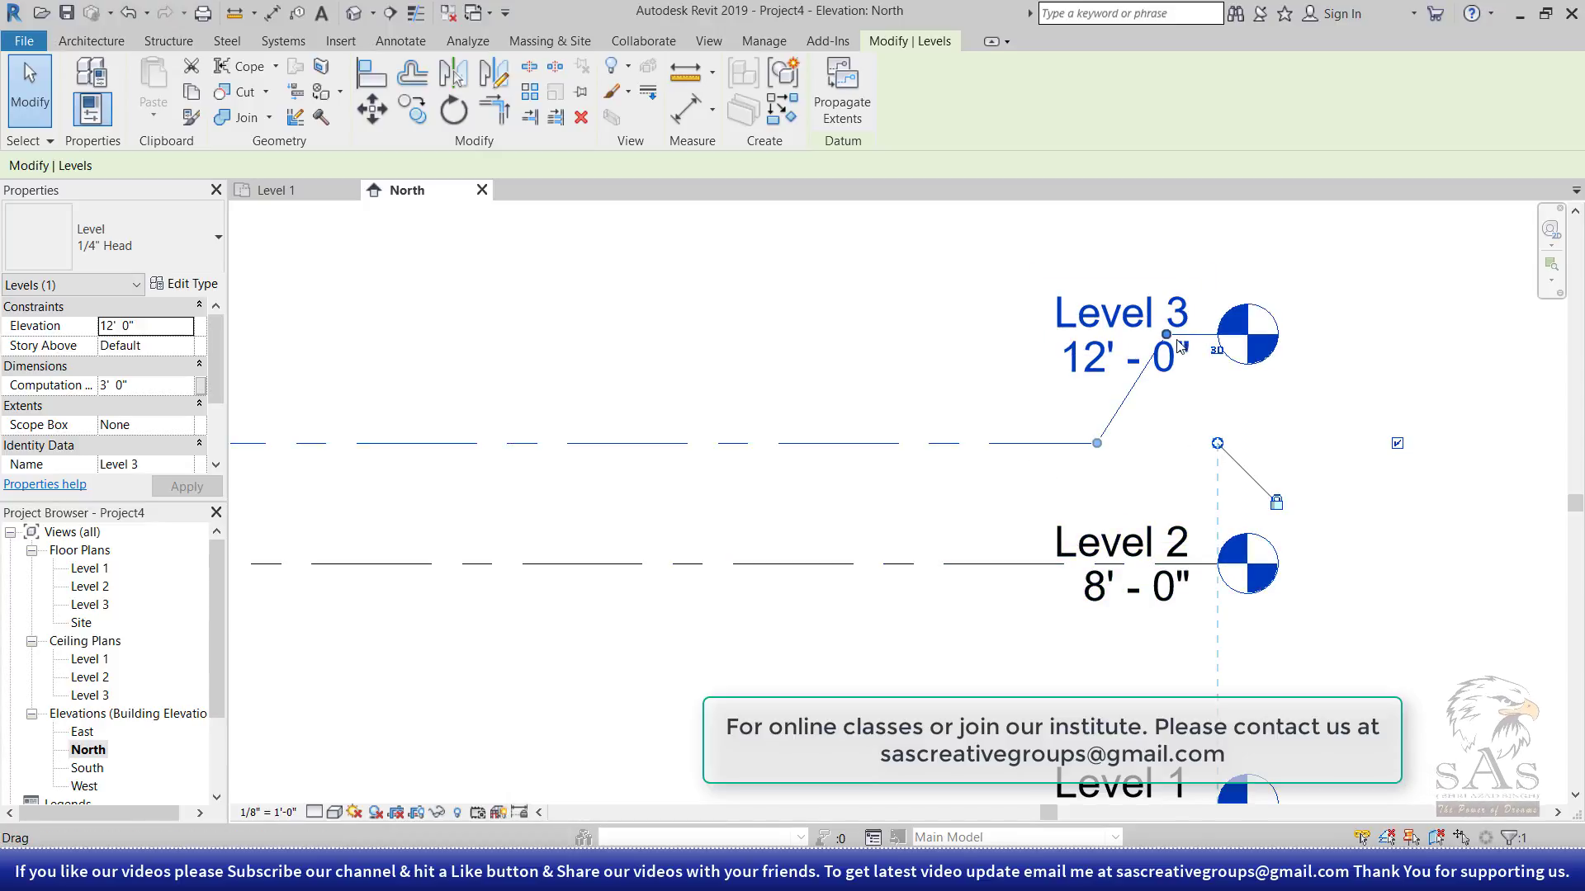
drag(1166, 335, 1176, 429)
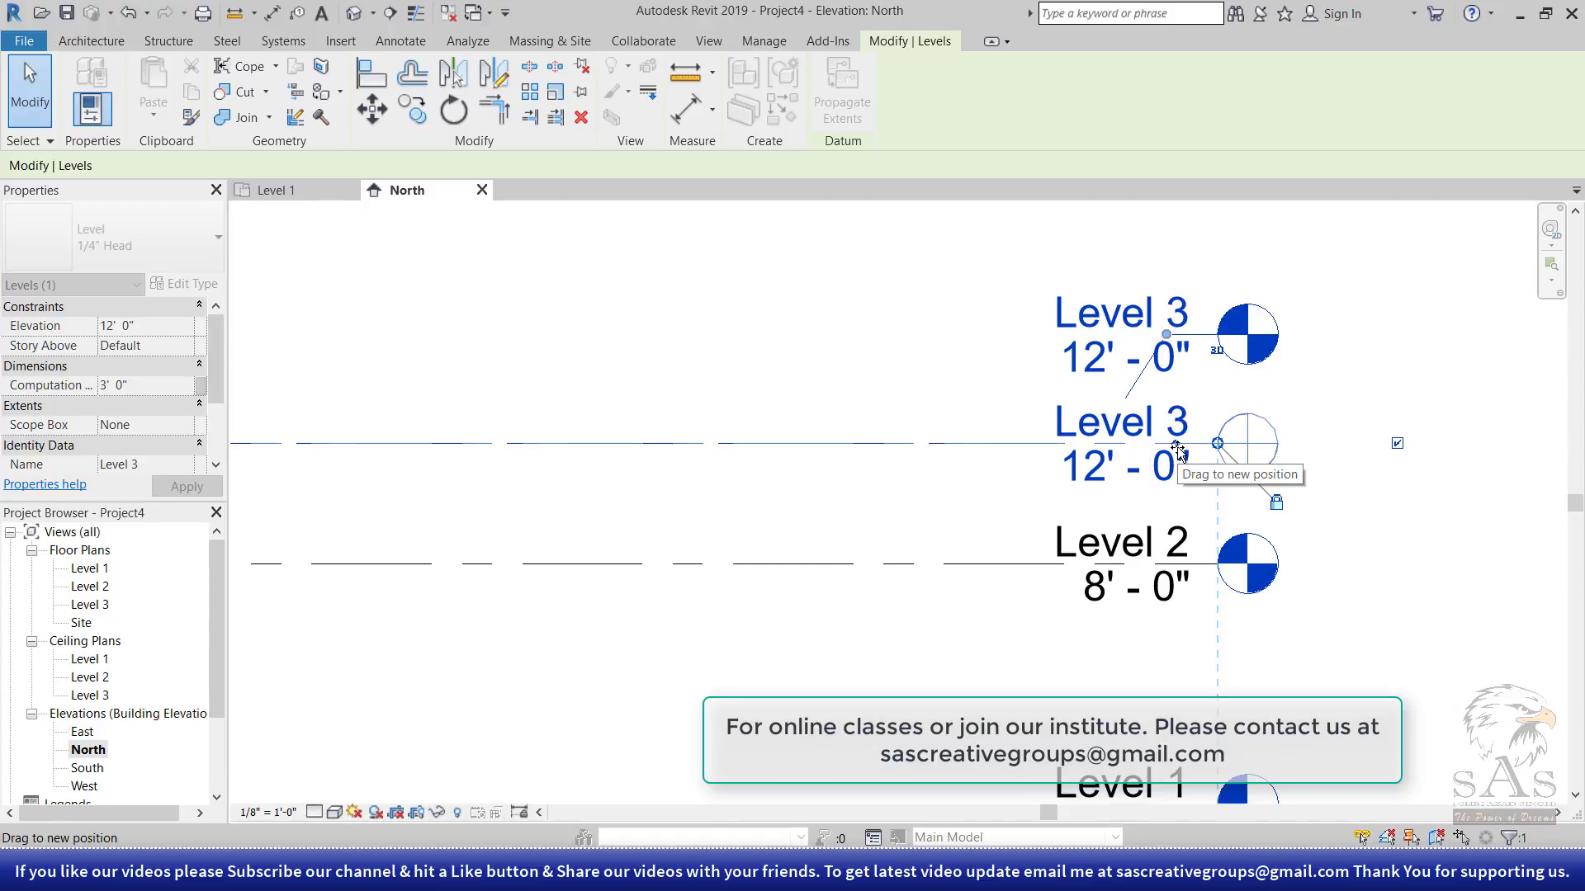
drag(1178, 452, 1177, 452)
key(Escape)
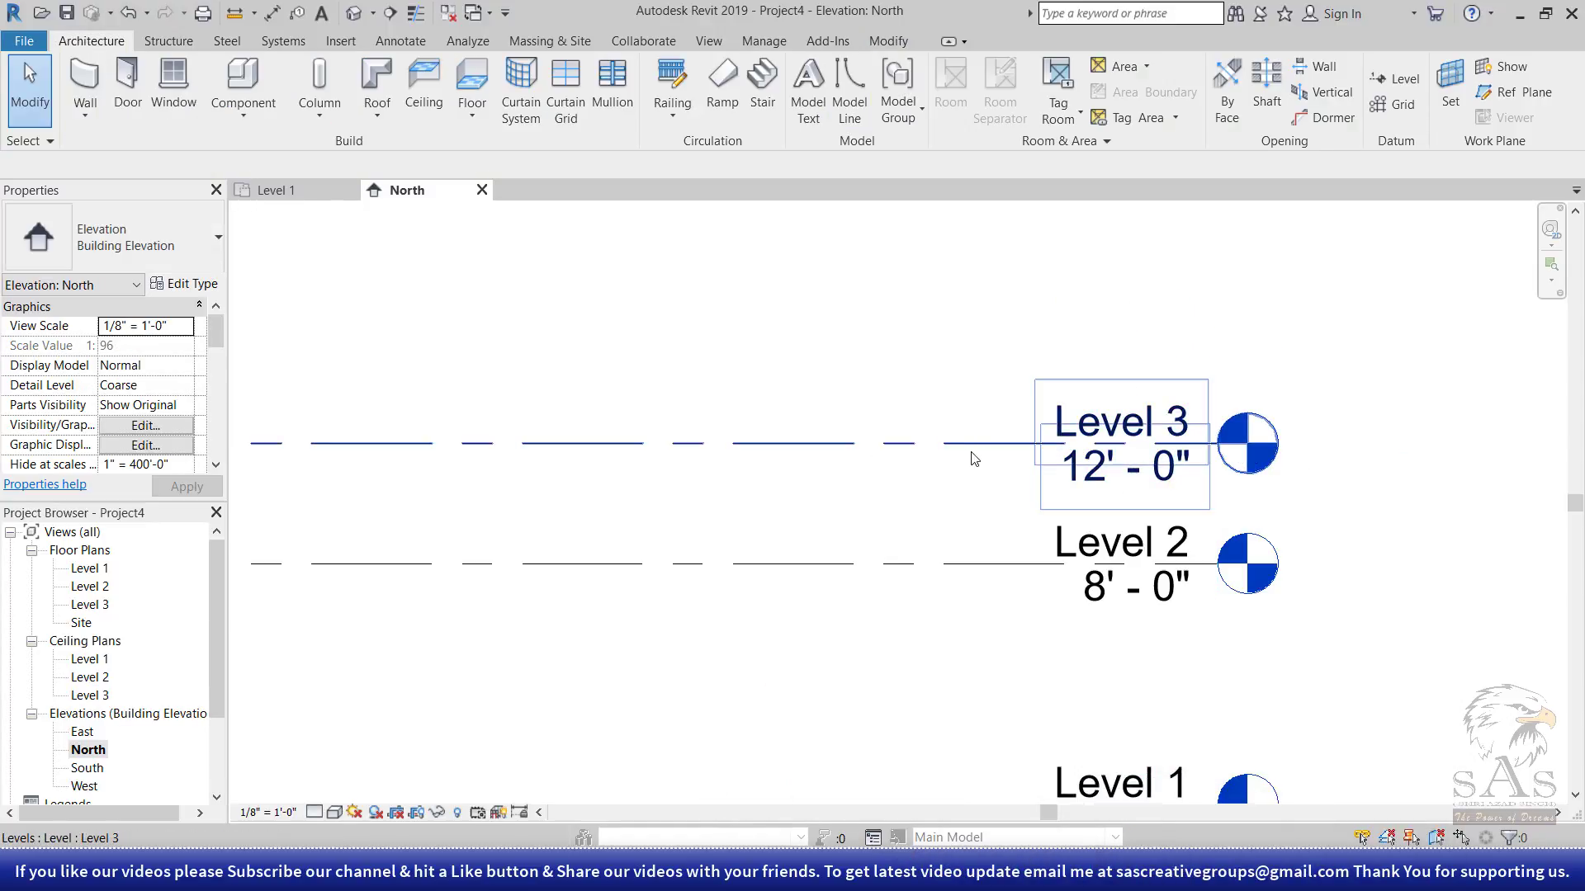
scroll(1411, 585, down, 1)
- Test Level 3's end grips by stretching right and left, then undo the last extension
scroll(1411, 584, down, 1)
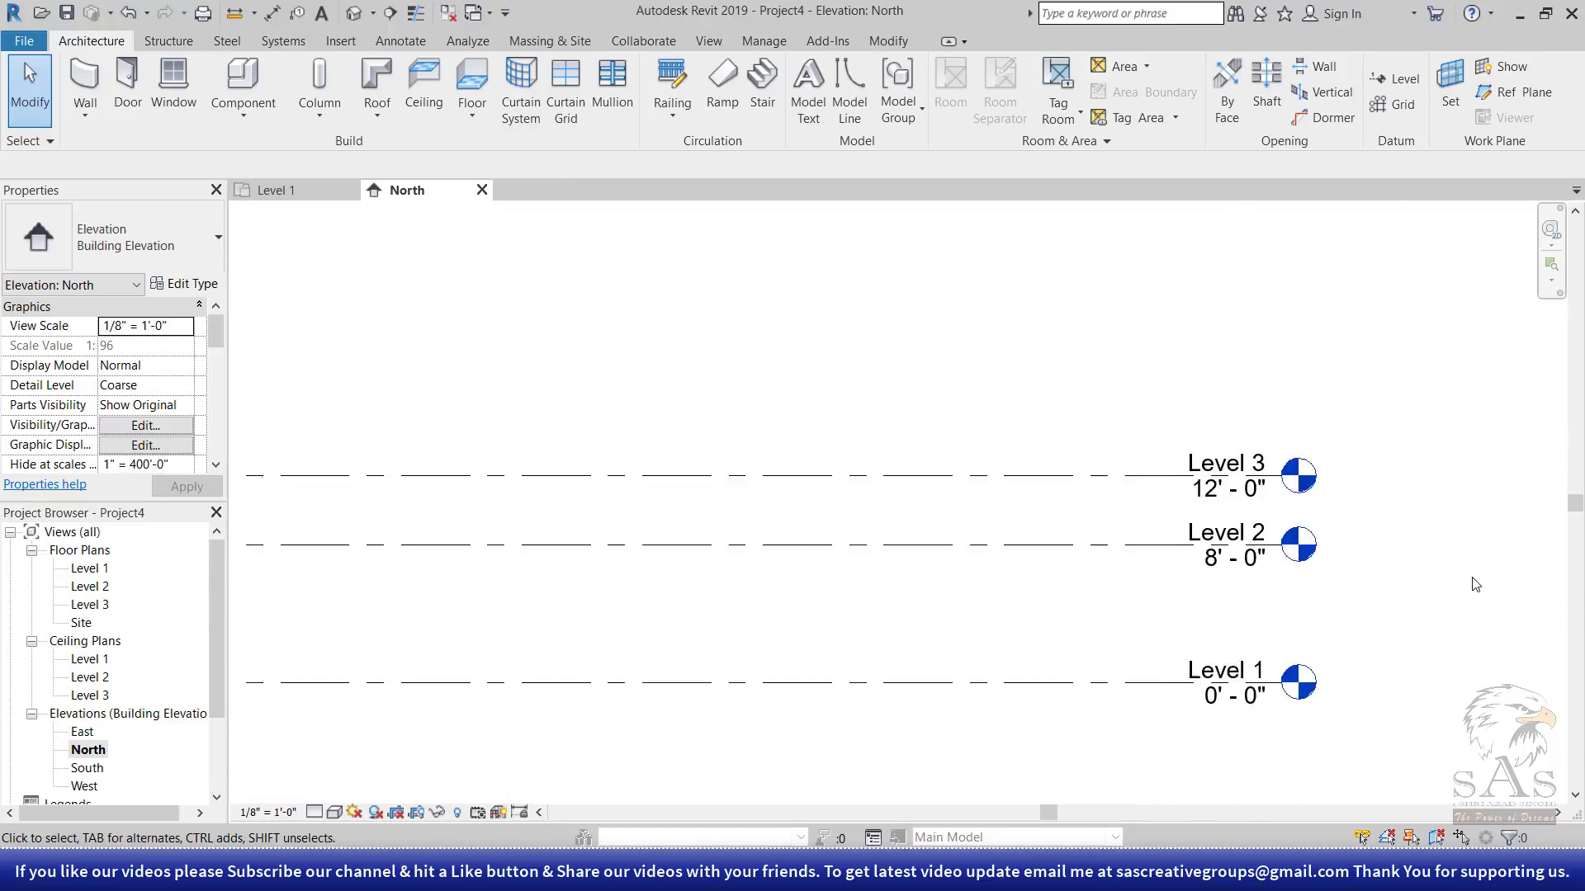
scroll(1416, 586, up, 2)
drag(885, 347, 760, 453)
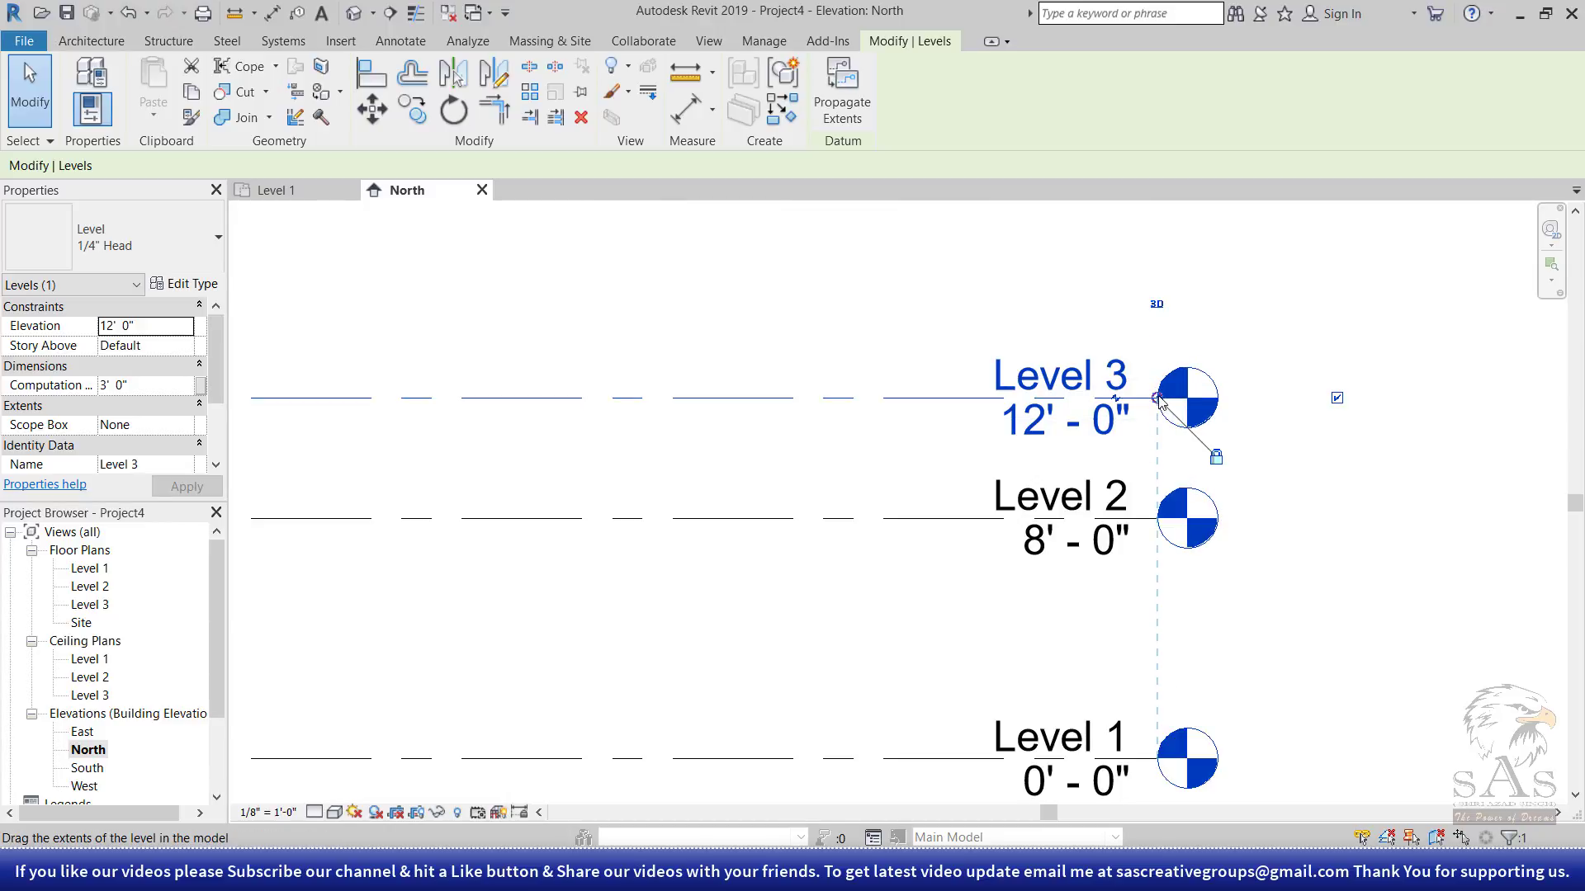
drag(1157, 397, 1378, 398)
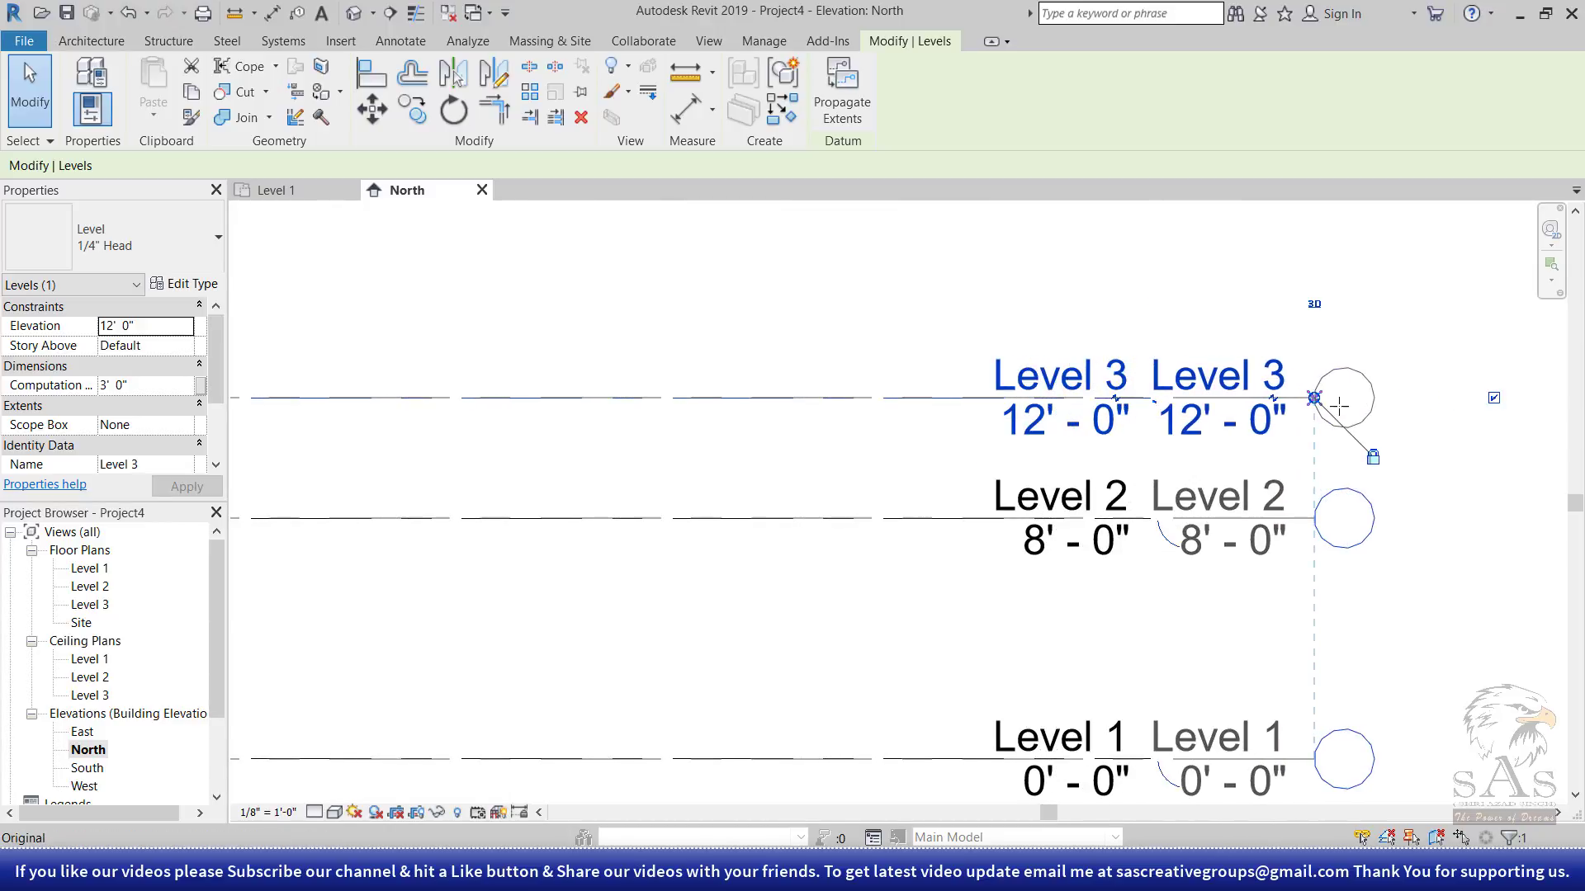
mouse_move(1378, 397)
mouse_down()
mouse_move(977, 398)
mouse_move(1272, 398)
mouse_move(1195, 397)
mouse_up()
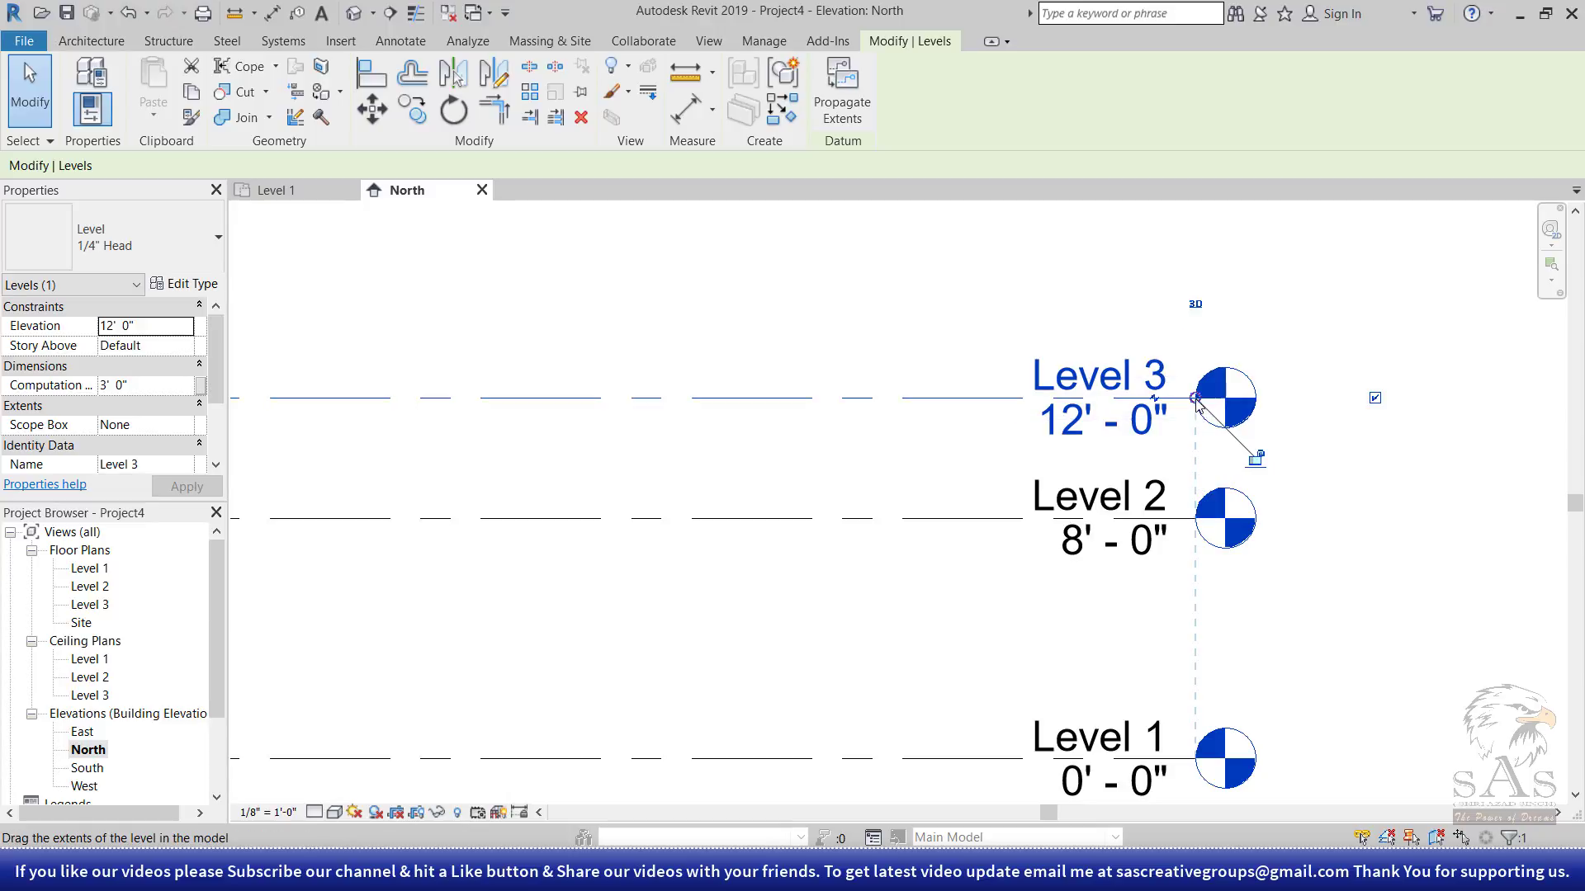
drag(1195, 398, 1433, 398)
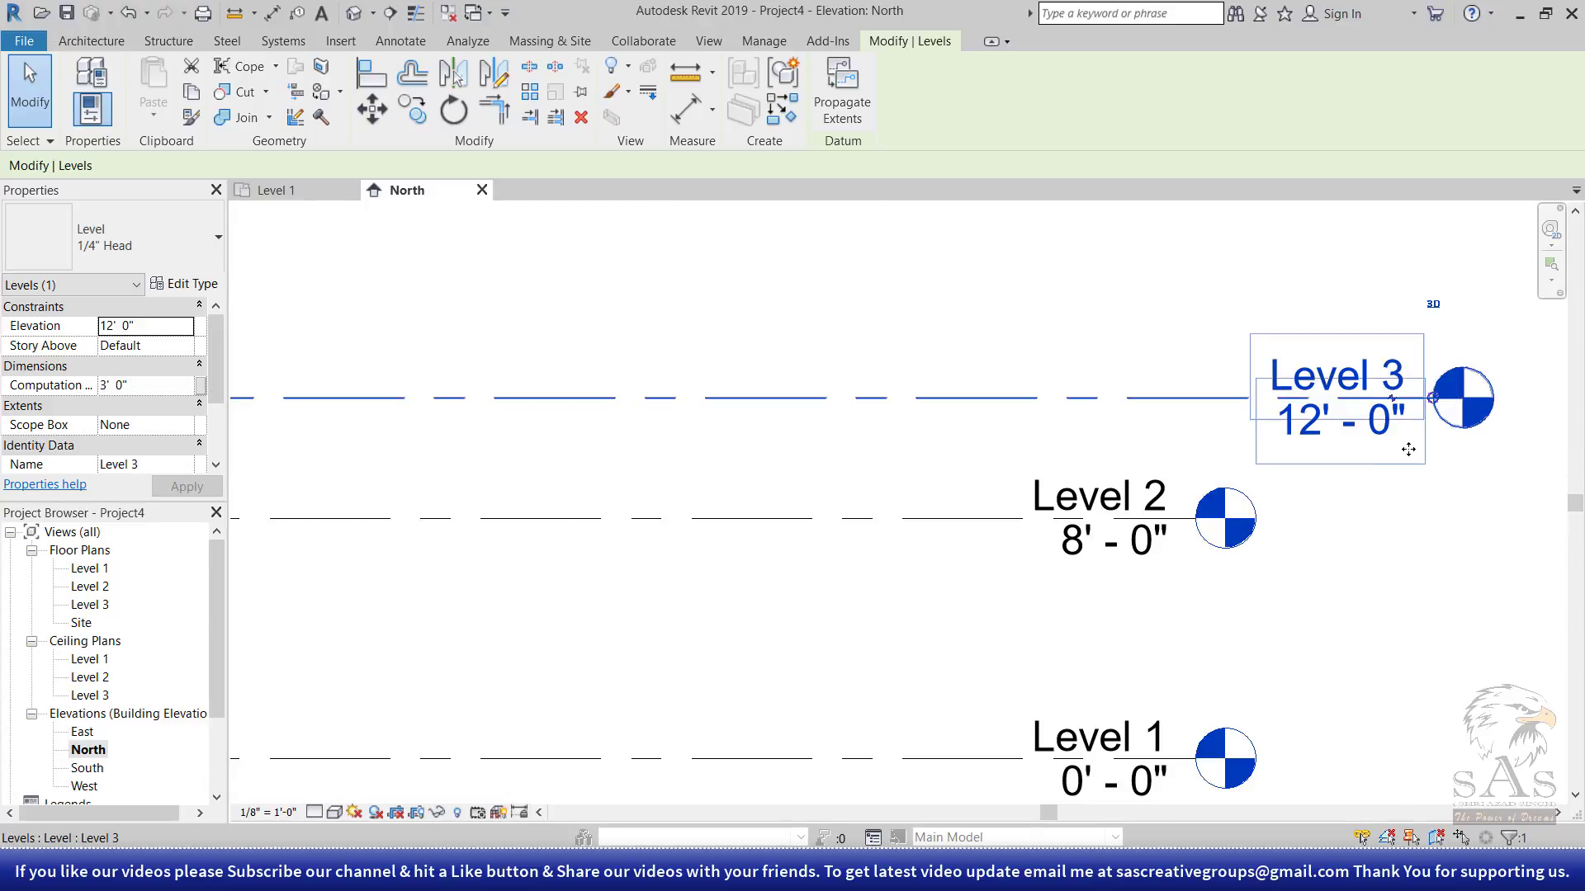
key(ctrl+z)
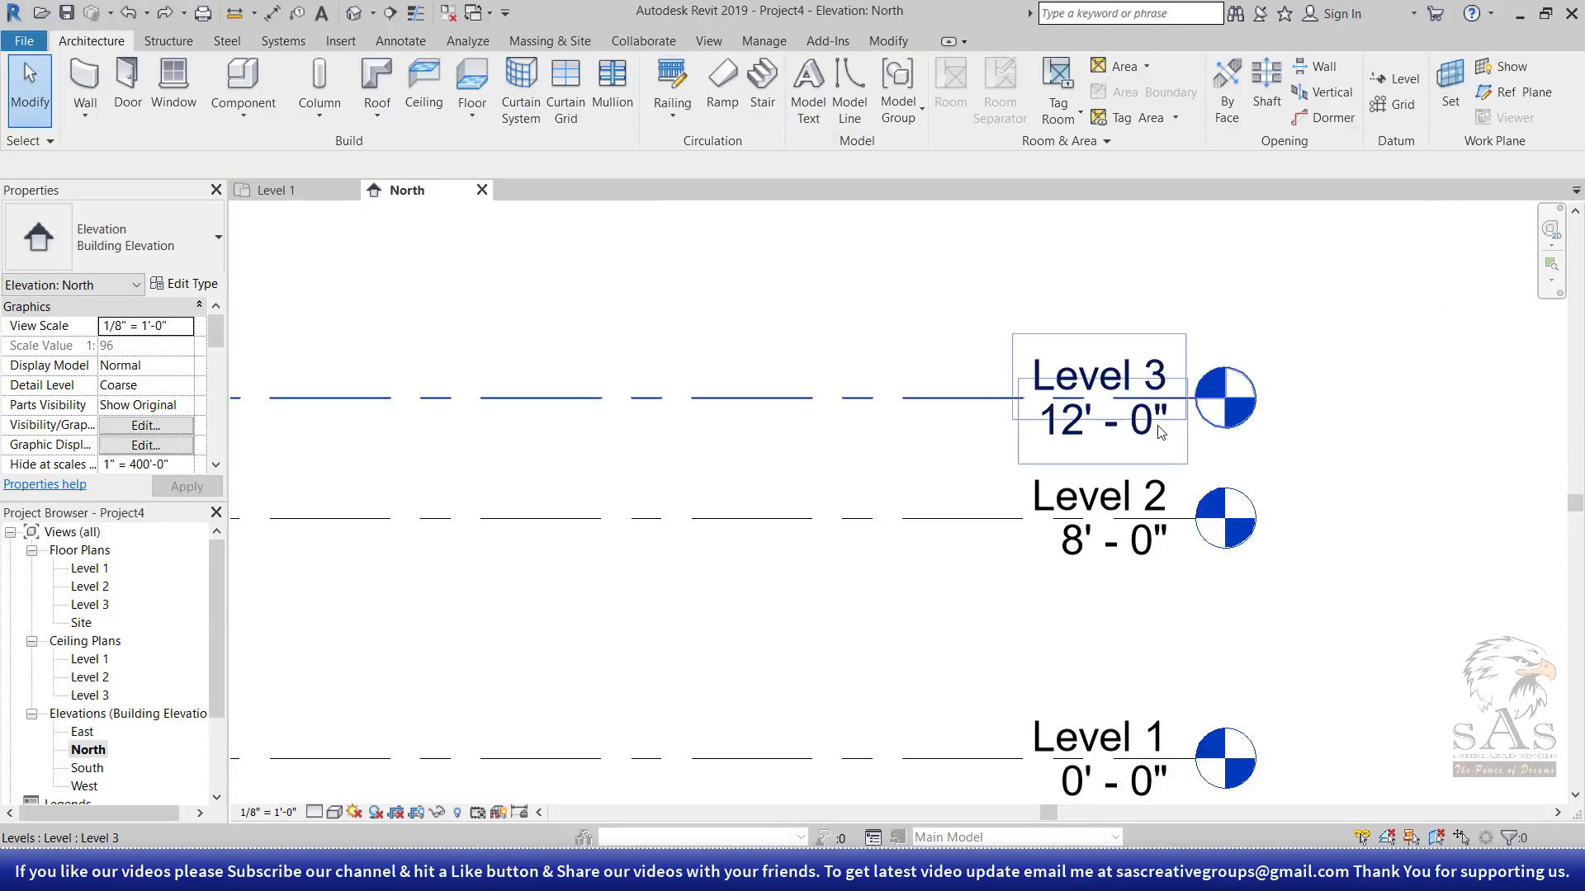
- Reselect the Level 3 line and start copying it
scroll(1355, 568, down, 2)
scroll(1279, 512, down, 3)
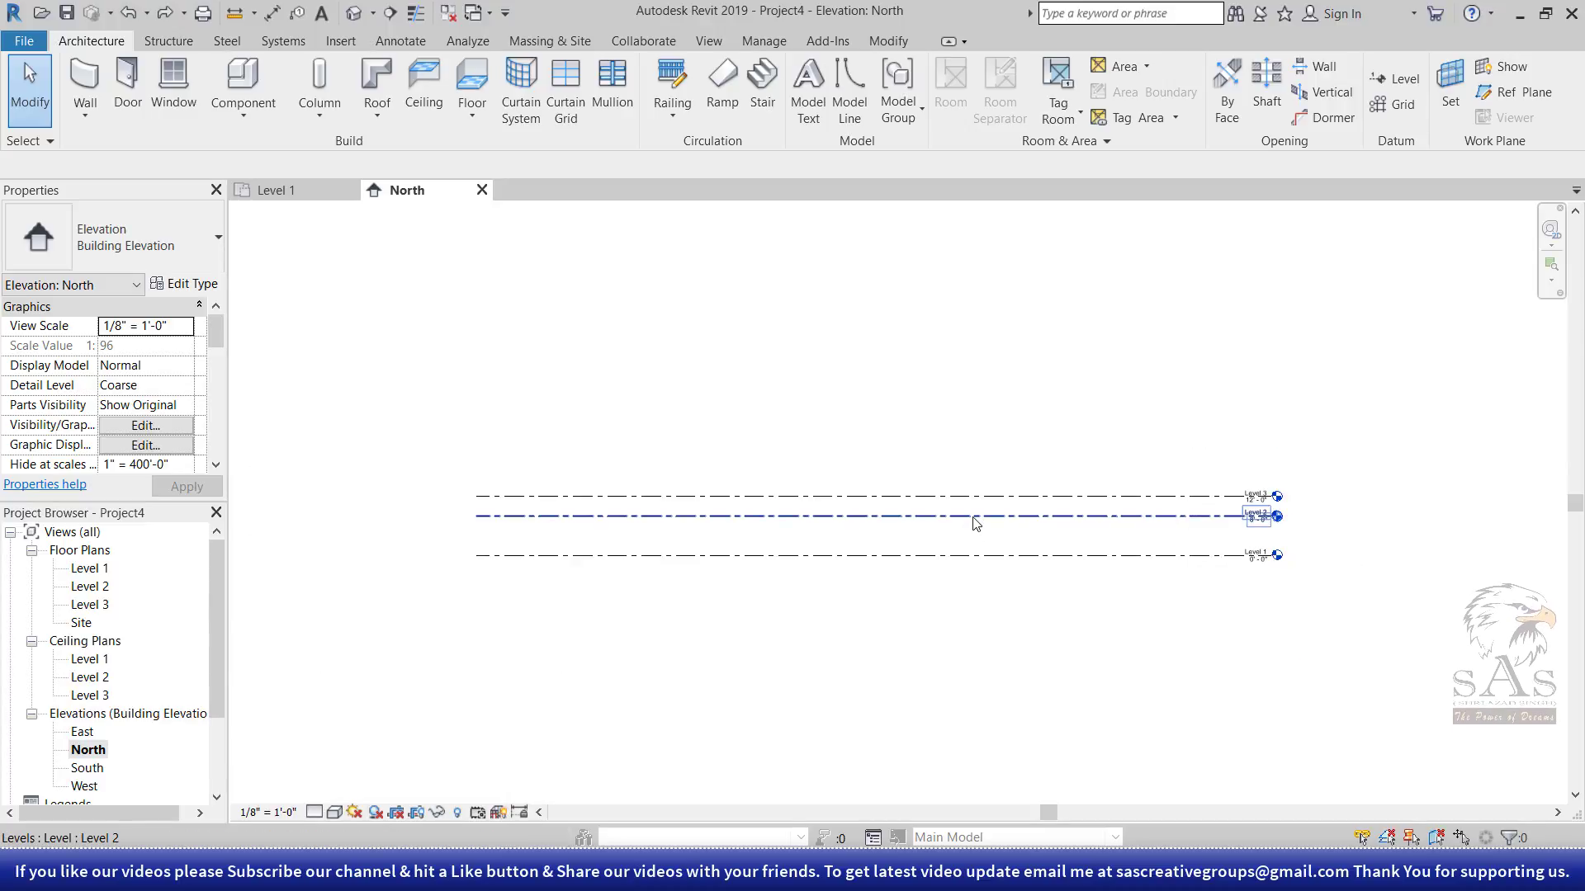
scroll(1071, 520, up, 1)
scroll(1062, 495, up, 1)
click(1019, 480)
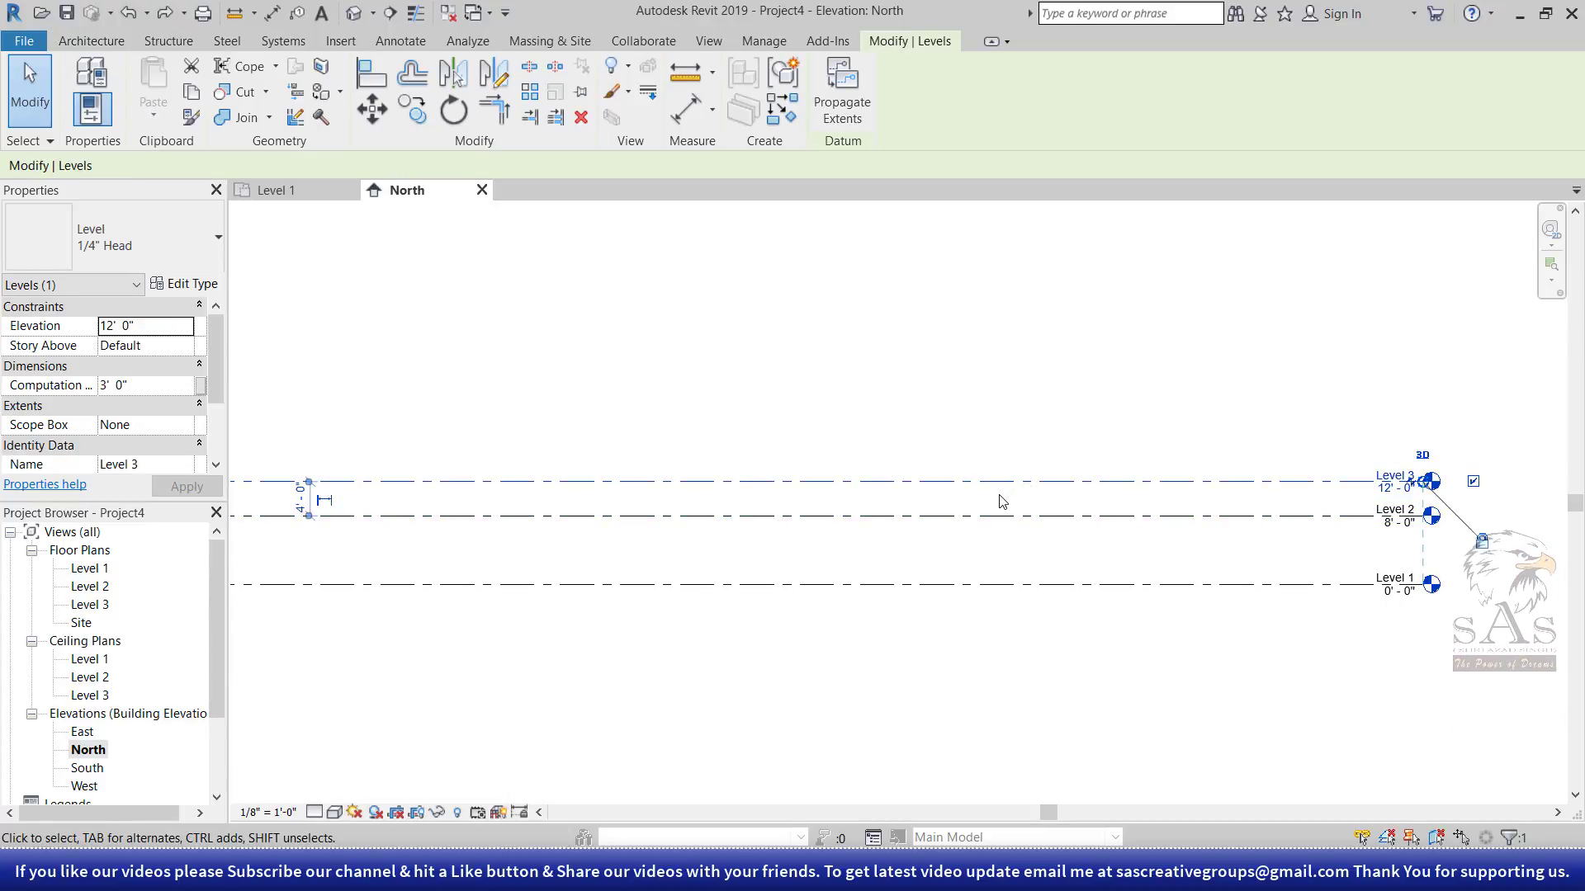
click(421, 116)
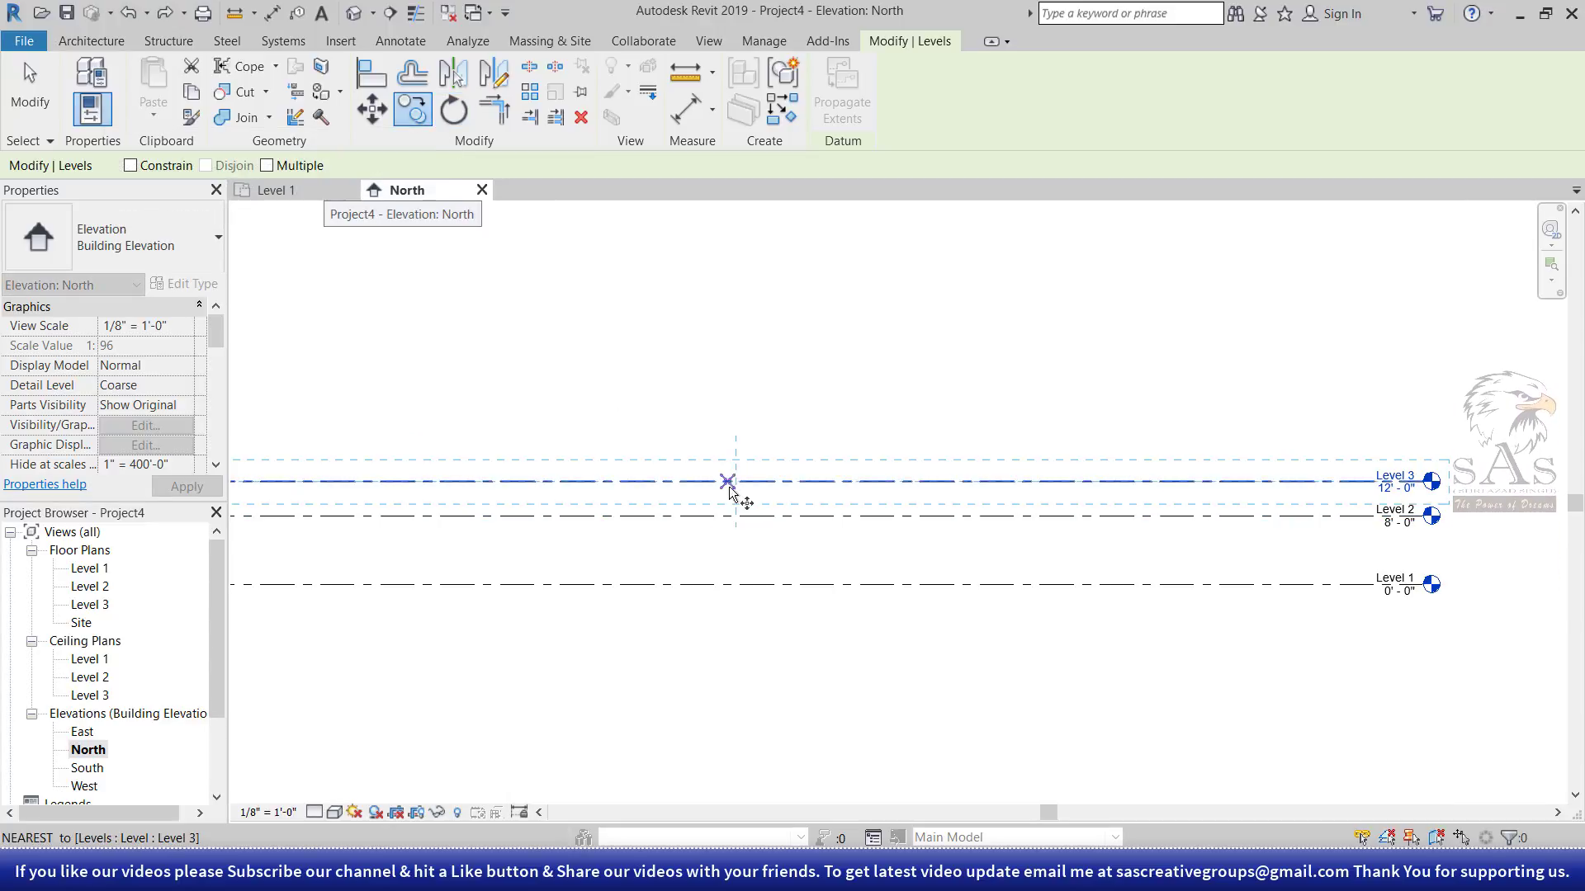
- Copy Level 3 16'-0" straight up to create Level 4 at 28'-0", then select its head
scroll(727, 487, down, 2)
scroll(578, 495, down, 1)
scroll(417, 485, up, 3)
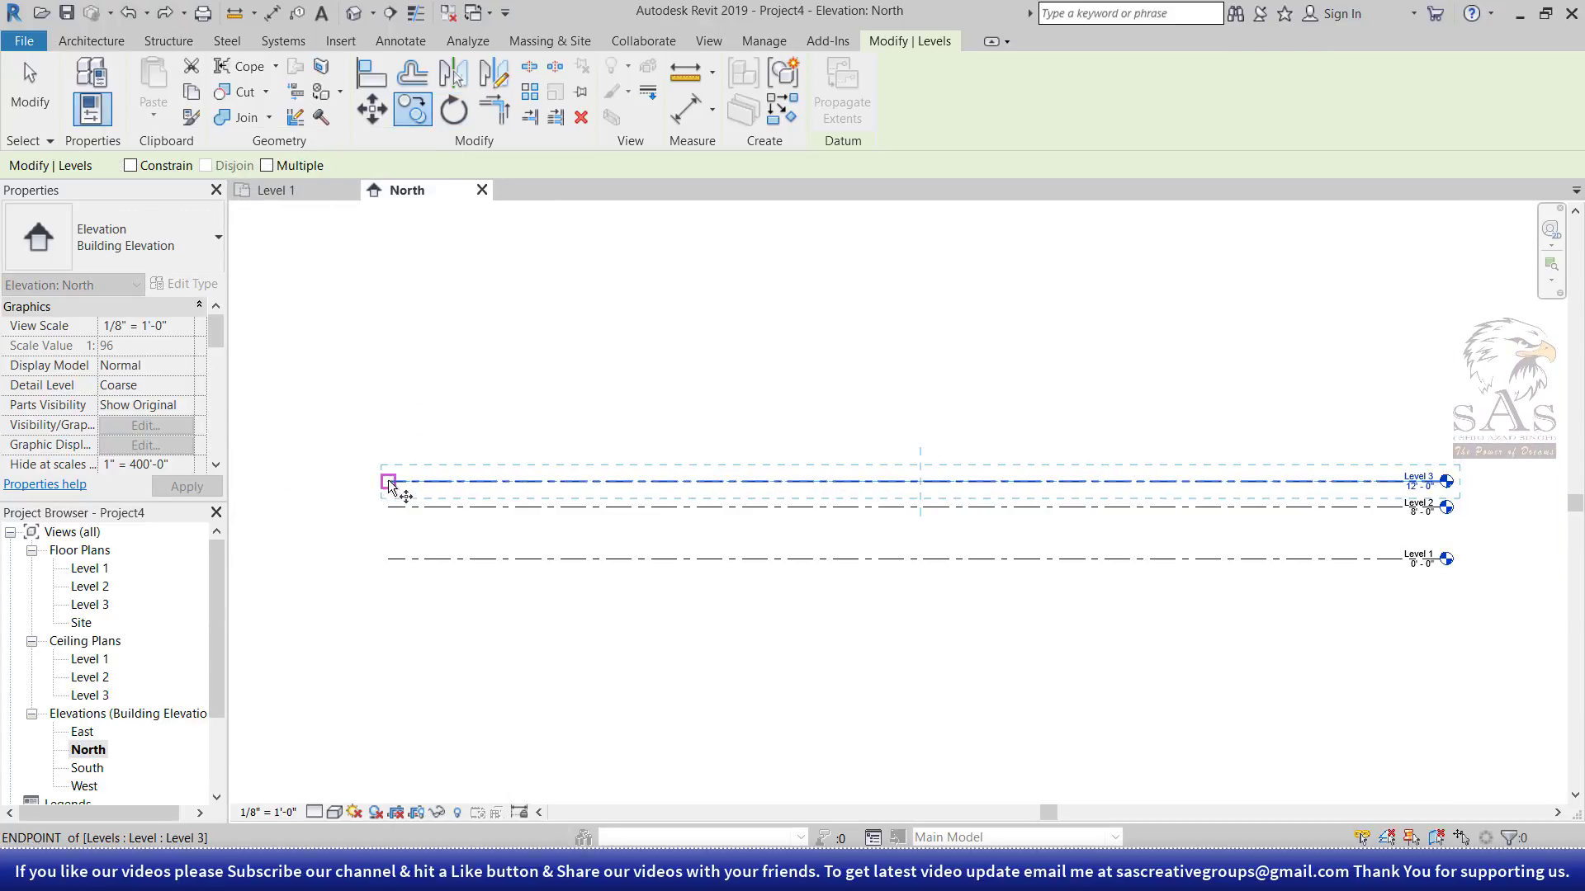
click(389, 481)
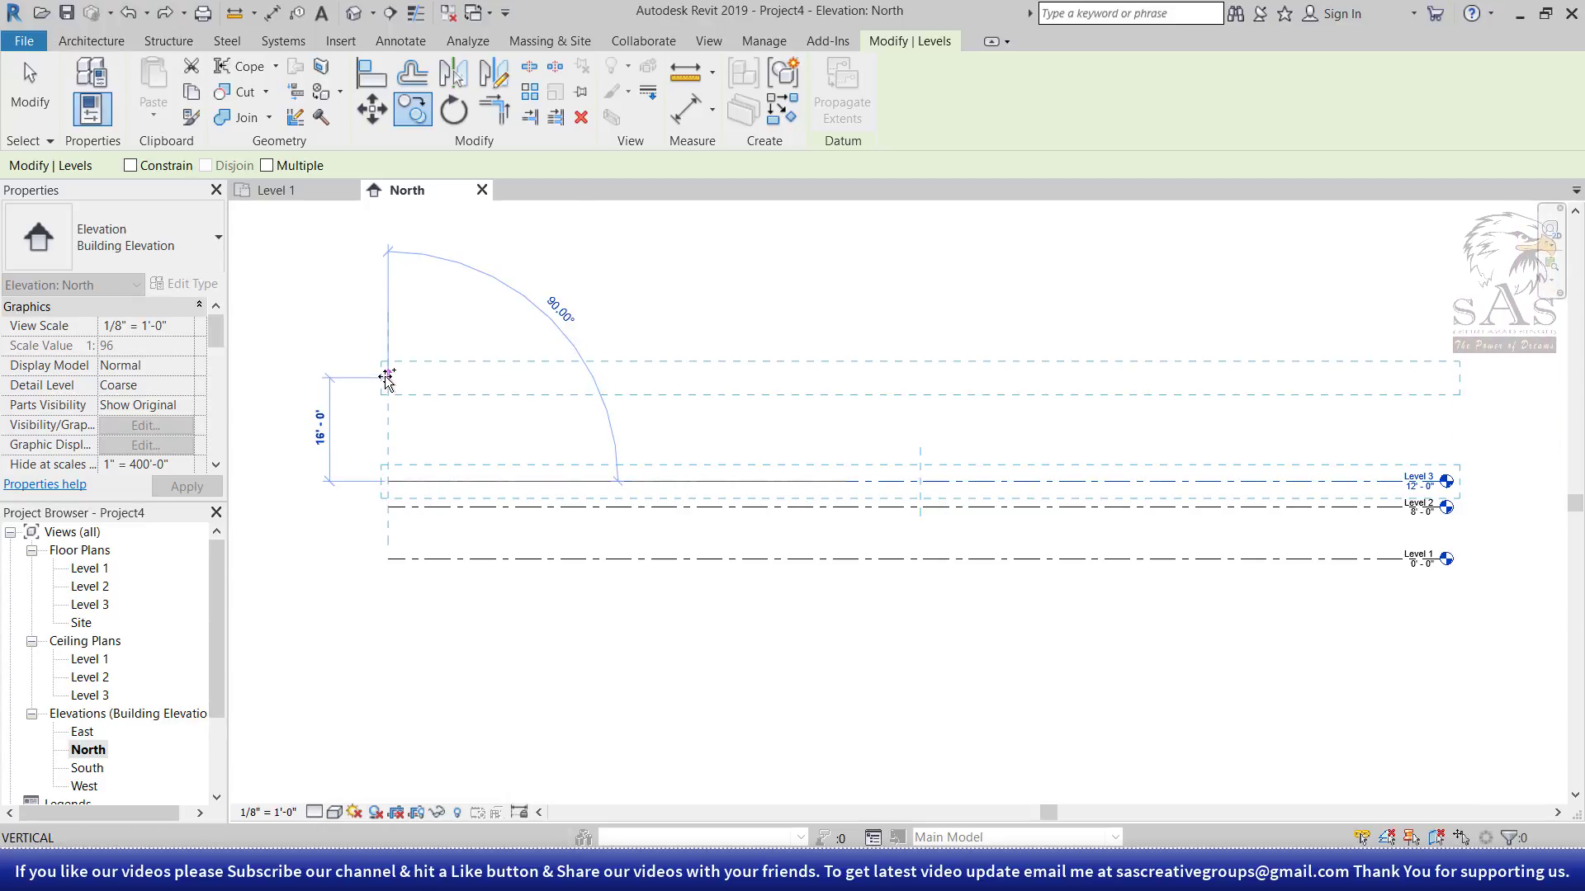
click(386, 377)
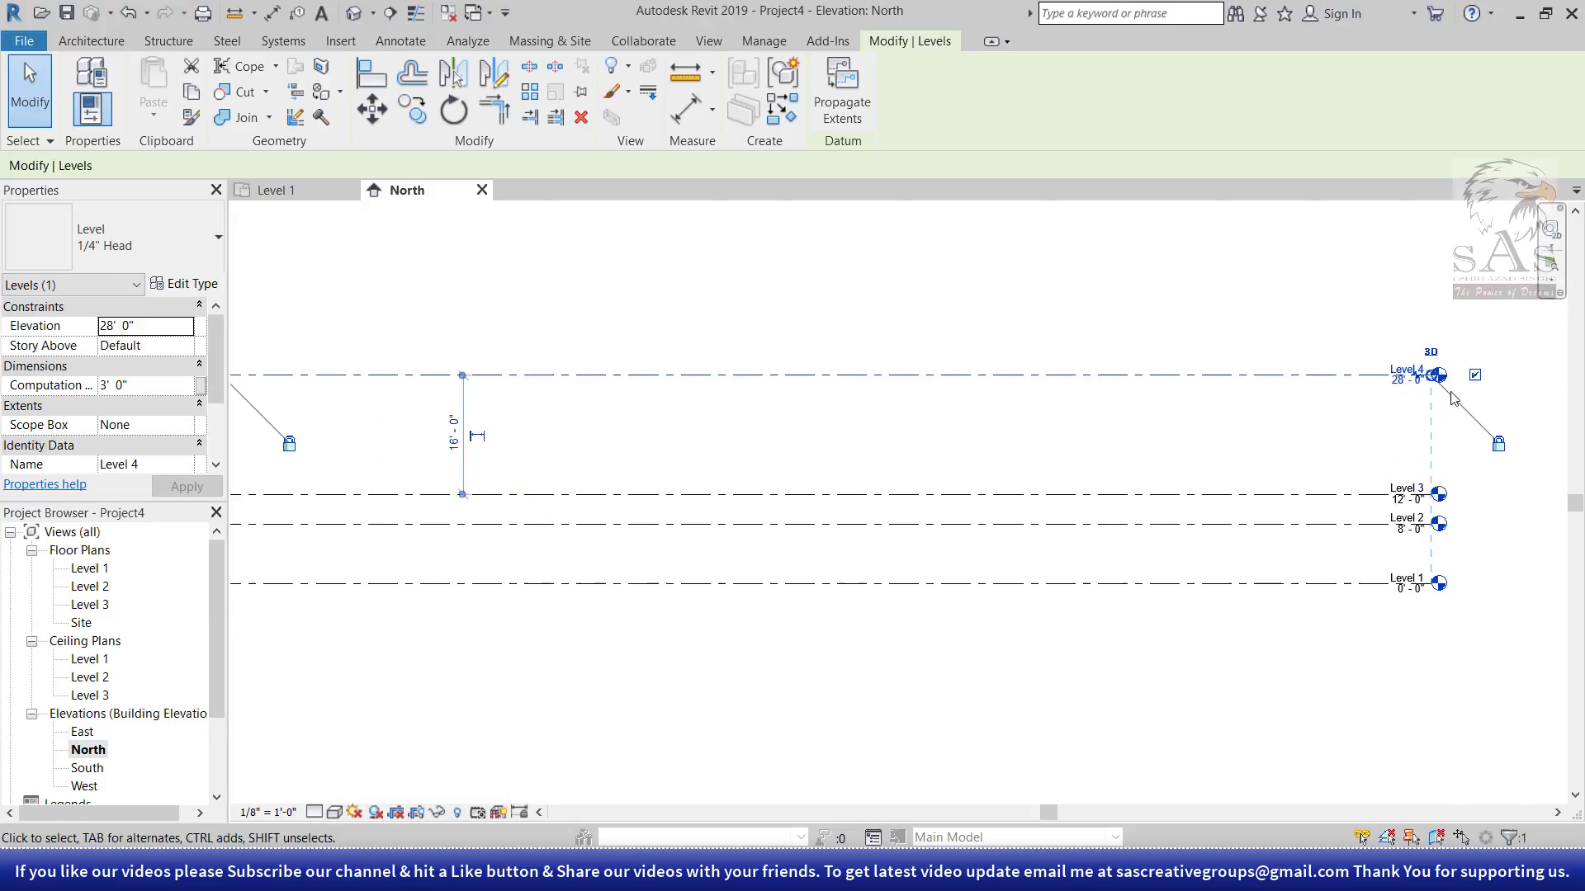
scroll(1452, 398, up, 3)
scroll(1403, 388, up, 1)
scroll(1370, 384, down, 1)
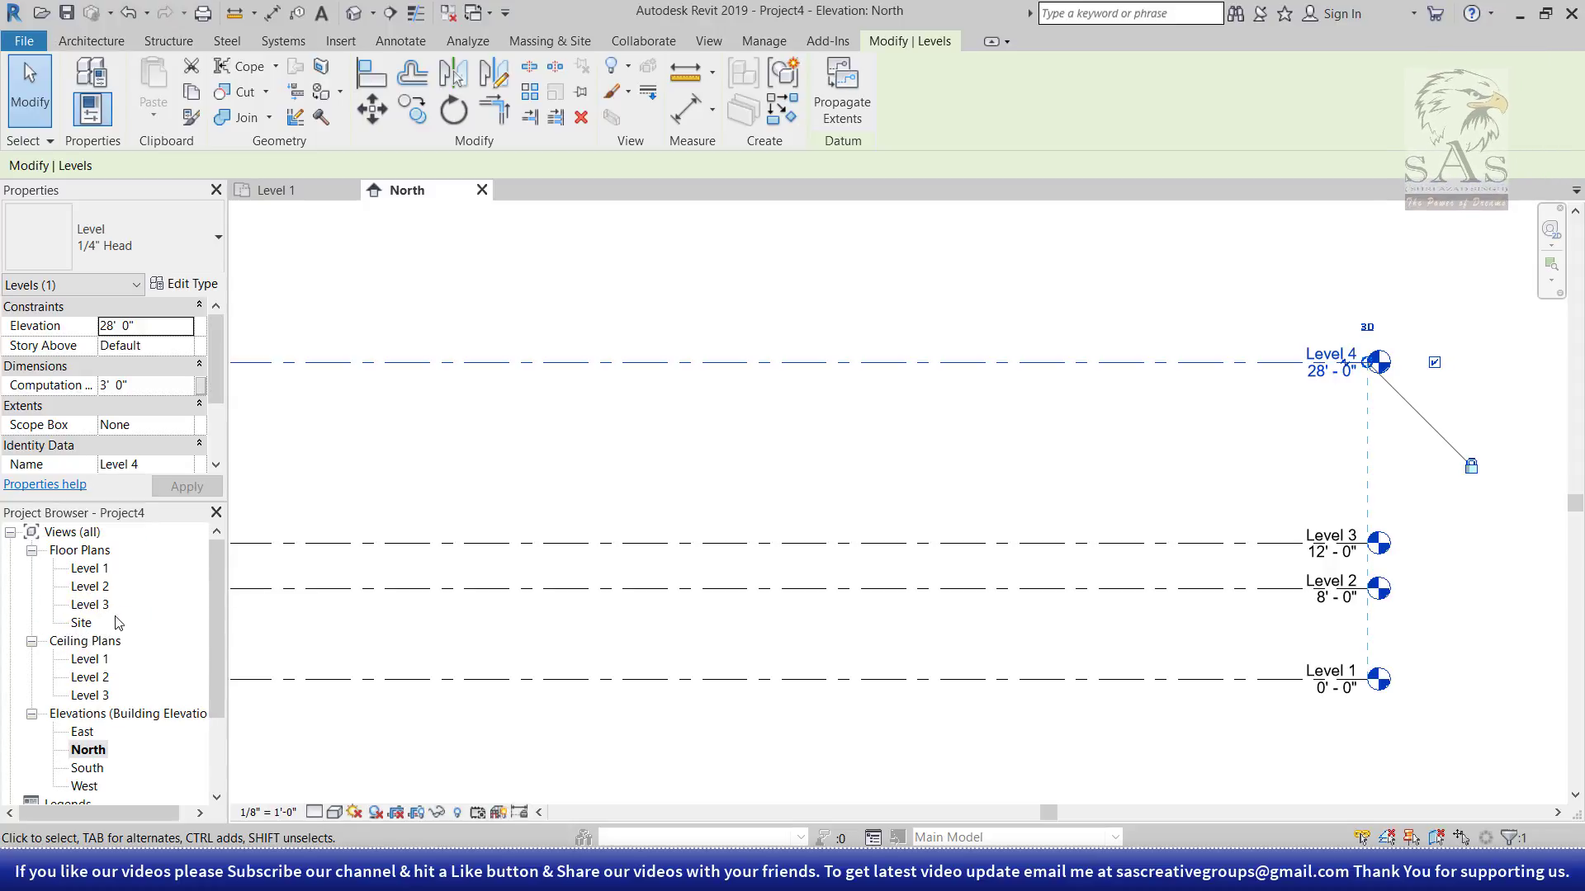
drag(1354, 320, 1387, 380)
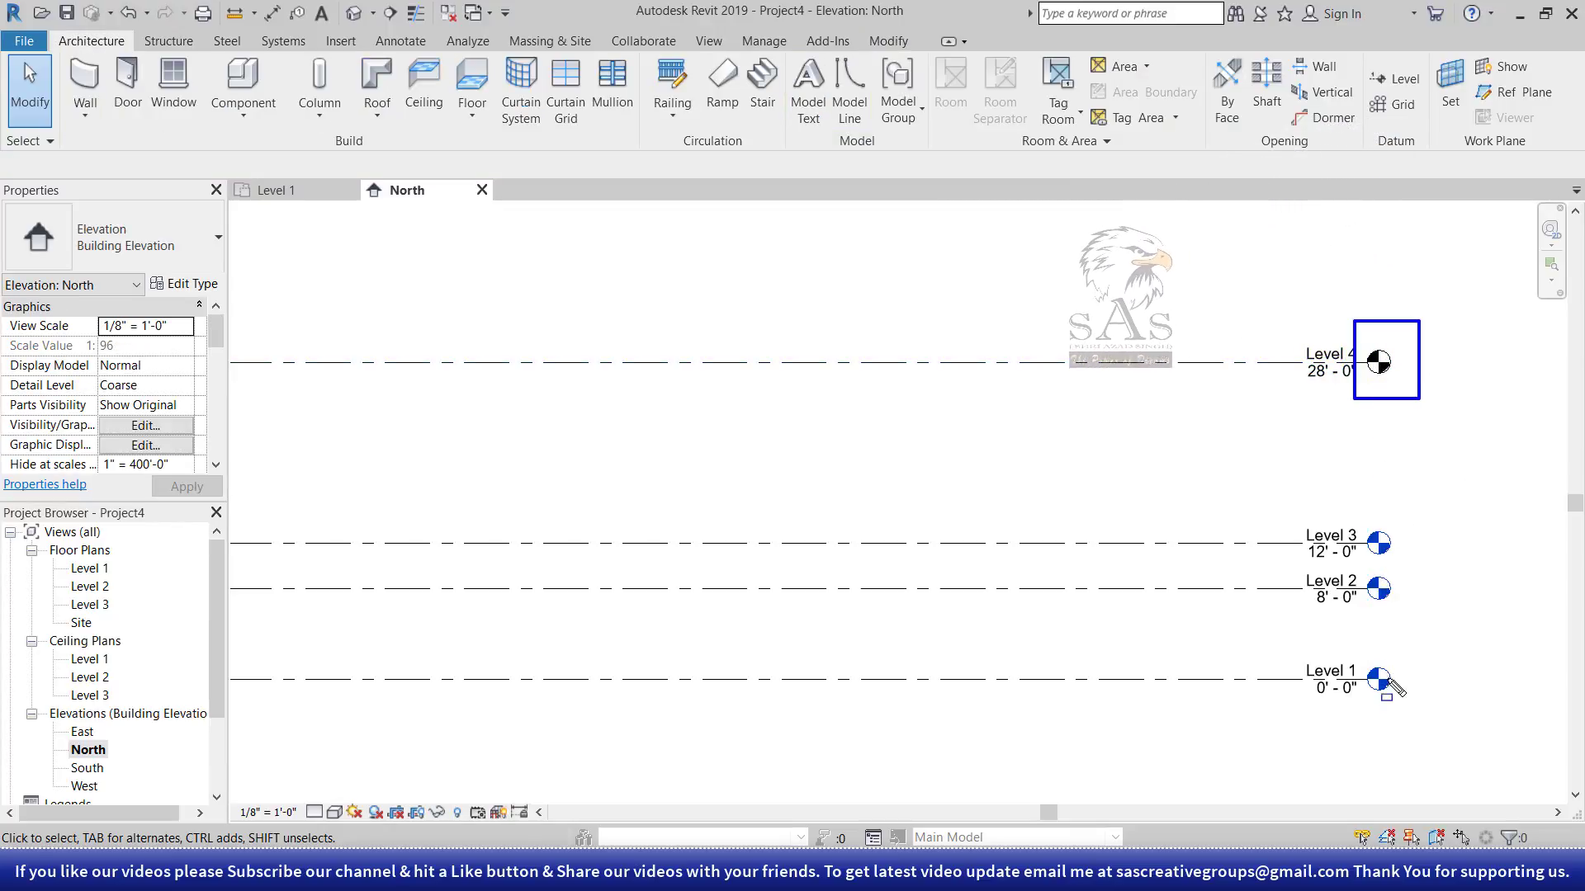
- Create a Level 4 floor plan, close it, and select the Level 4 line in North
click(708, 41)
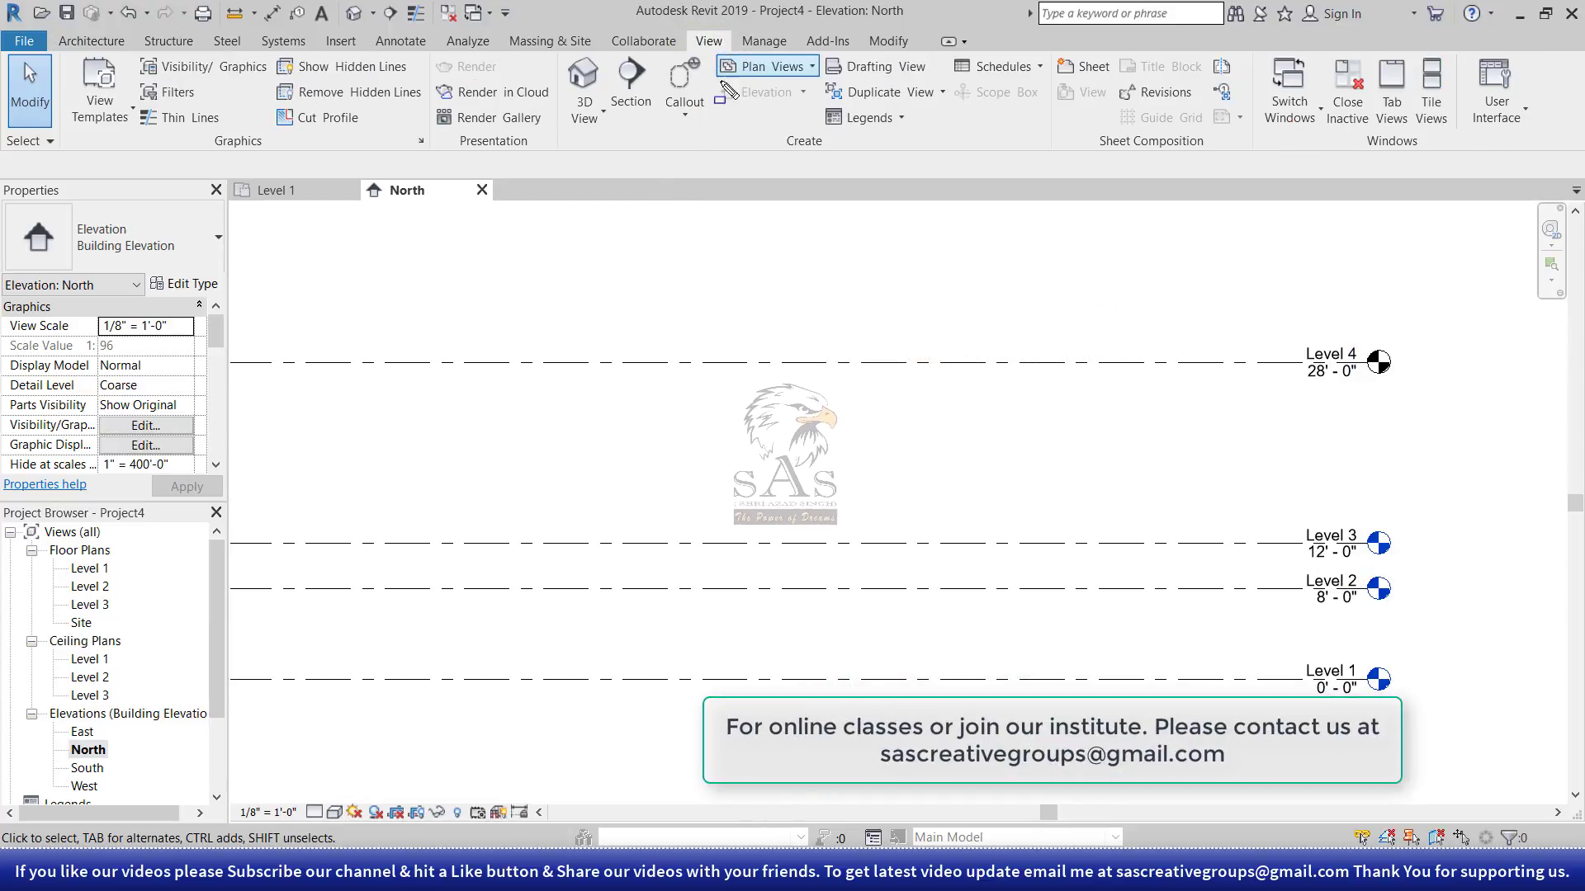
click(813, 68)
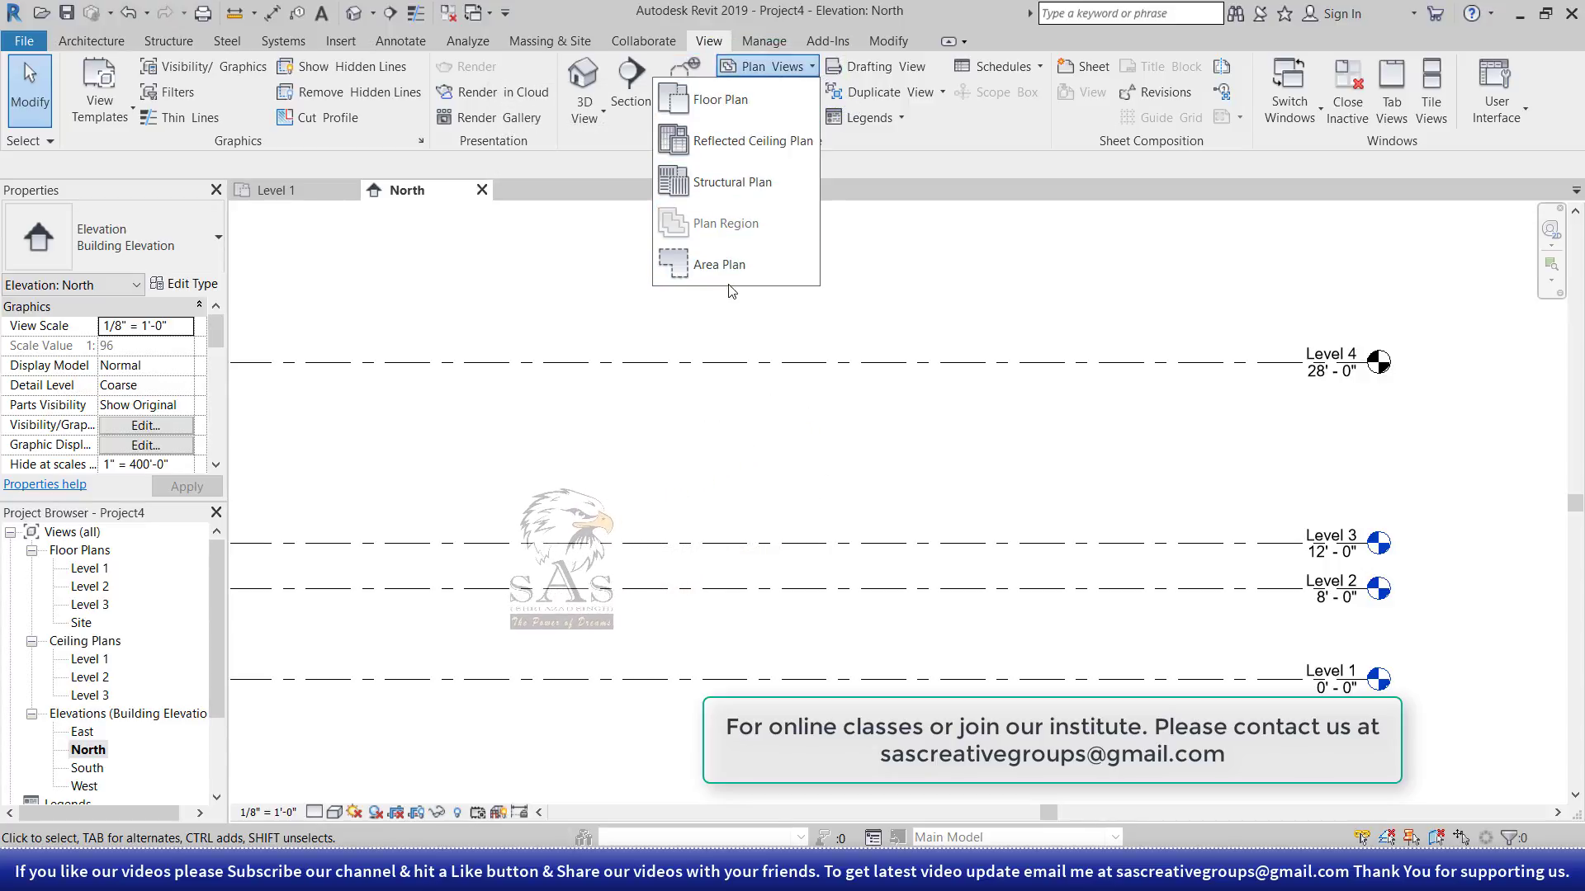
click(769, 100)
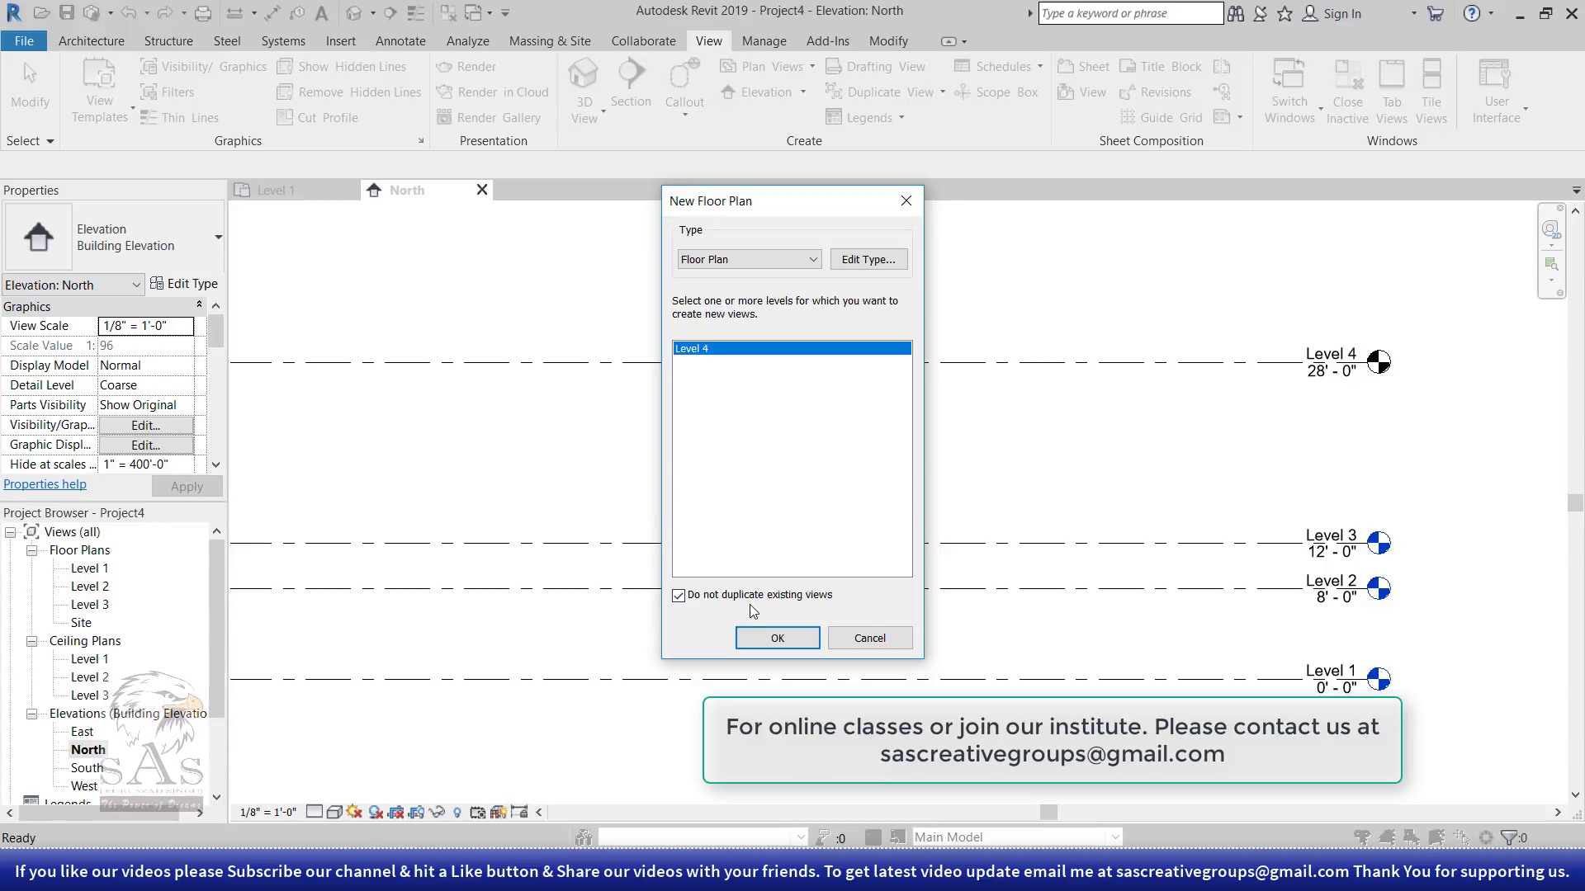
click(778, 638)
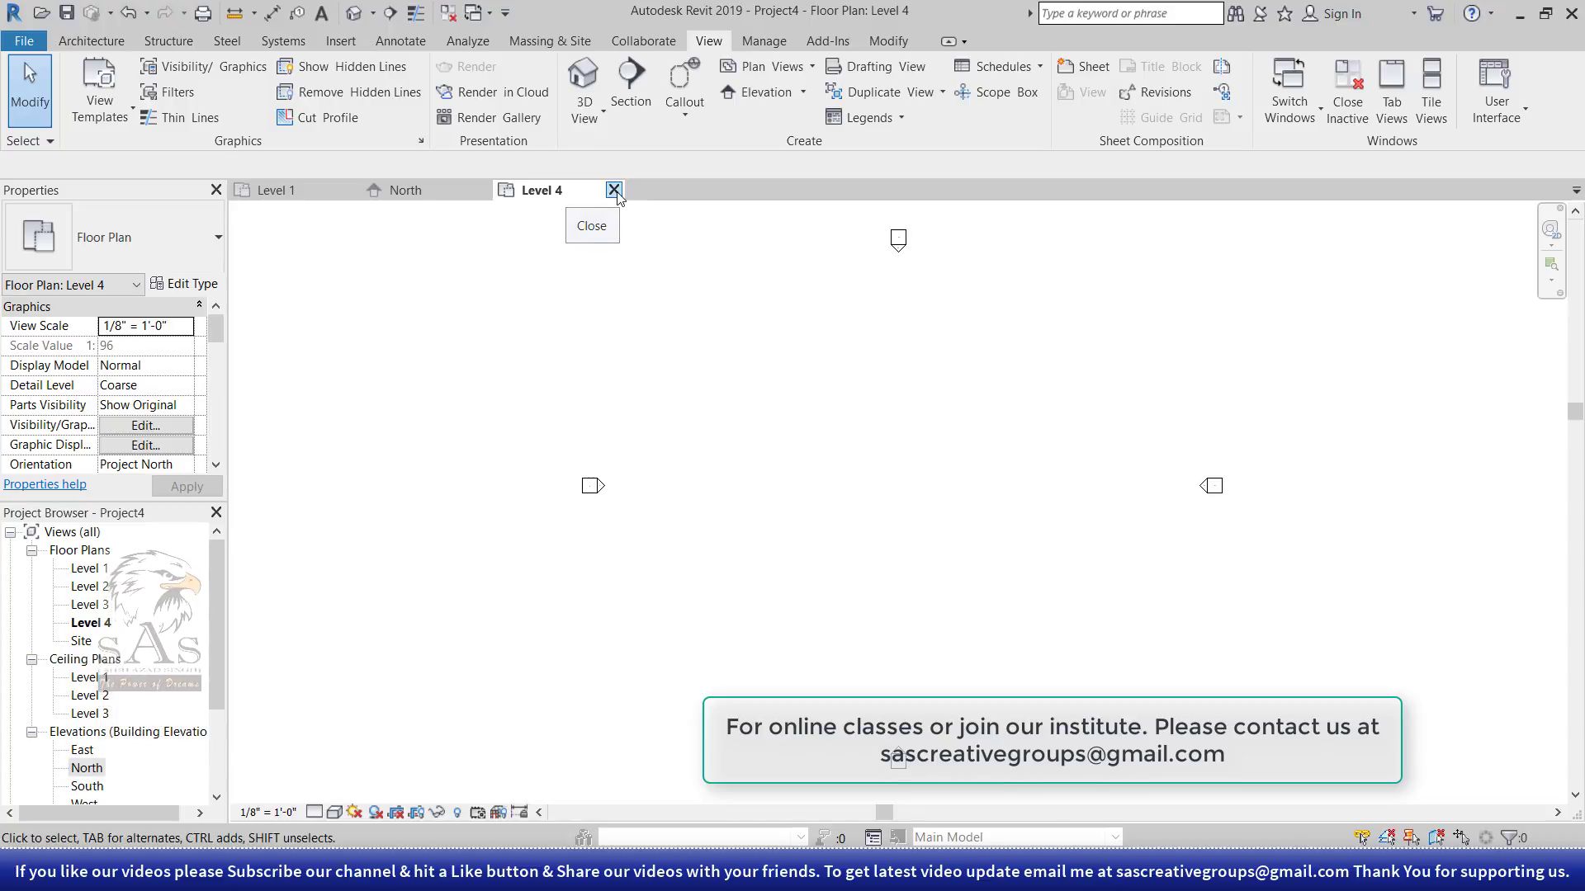
click(614, 190)
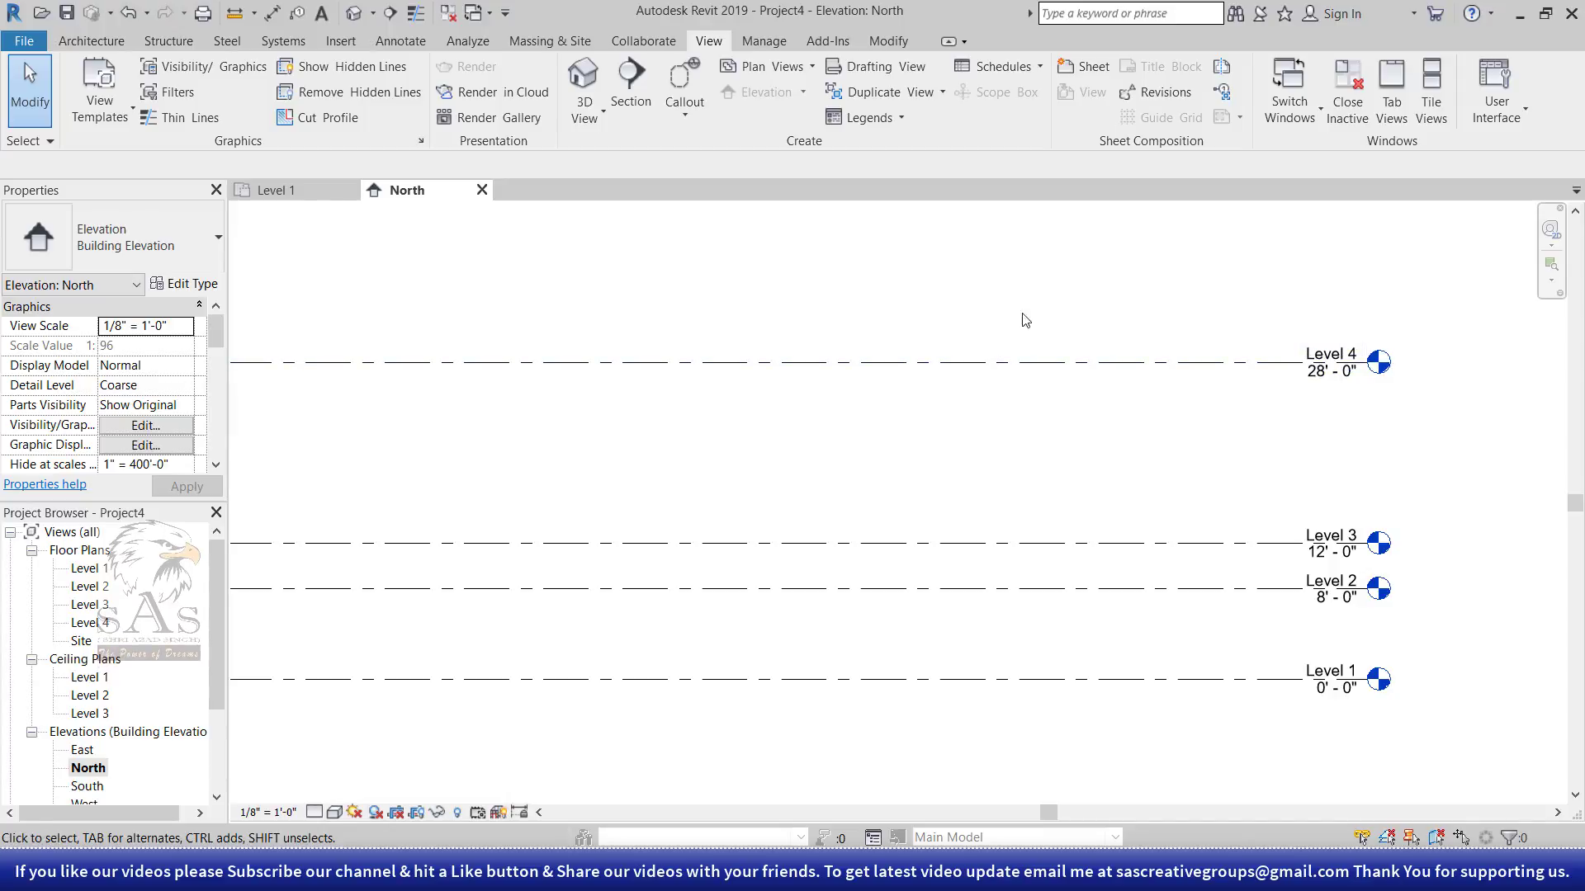
drag(1042, 285, 853, 422)
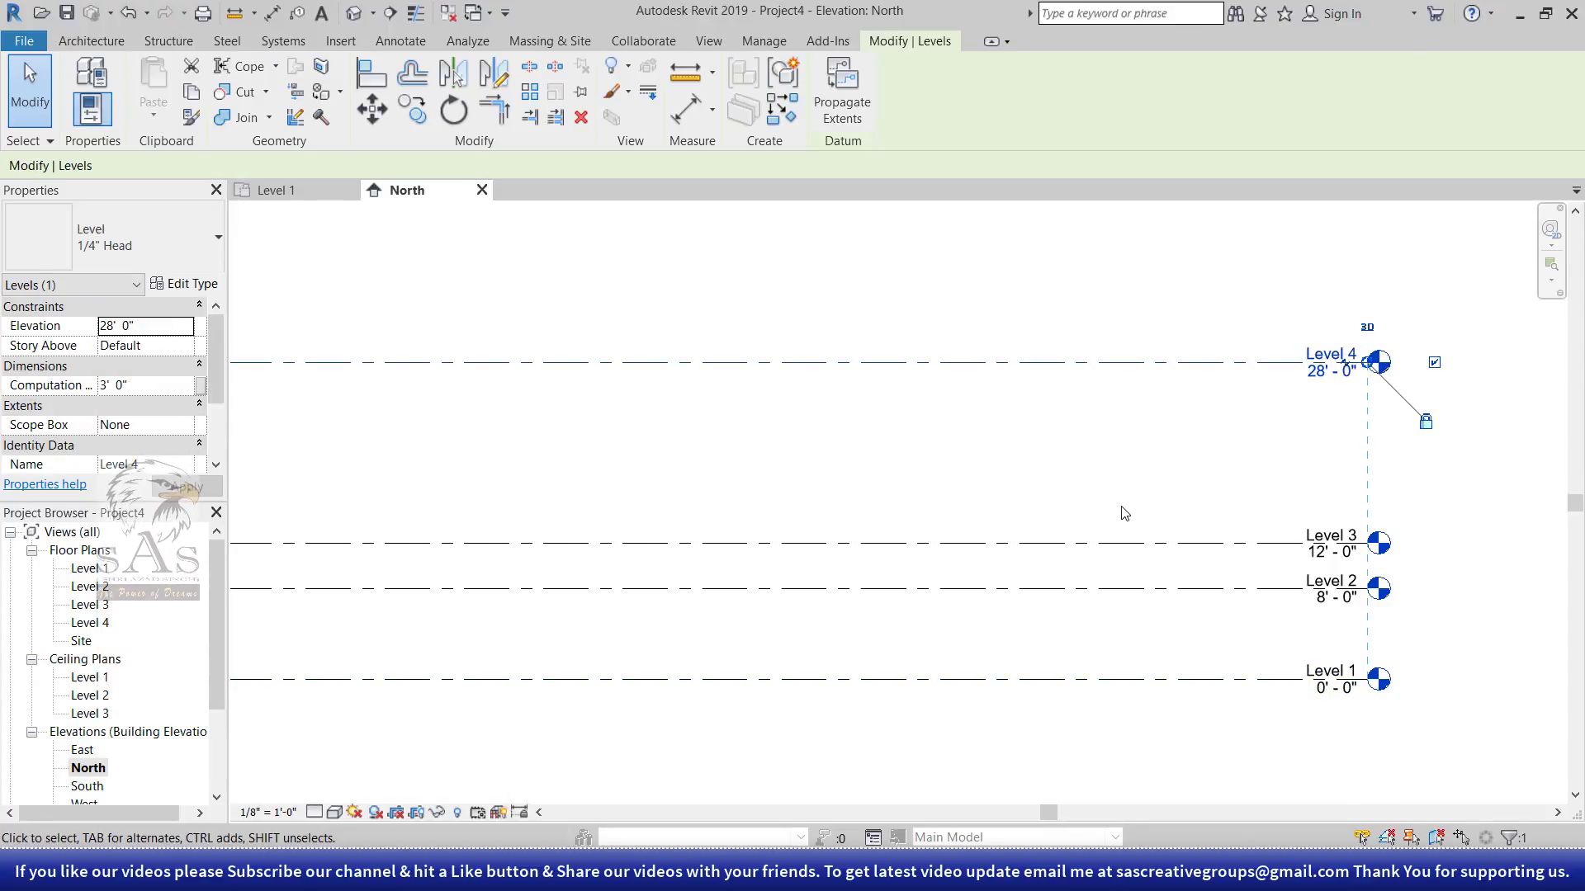
- Add a Level 4 reflected ceiling plan and close its view
click(711, 41)
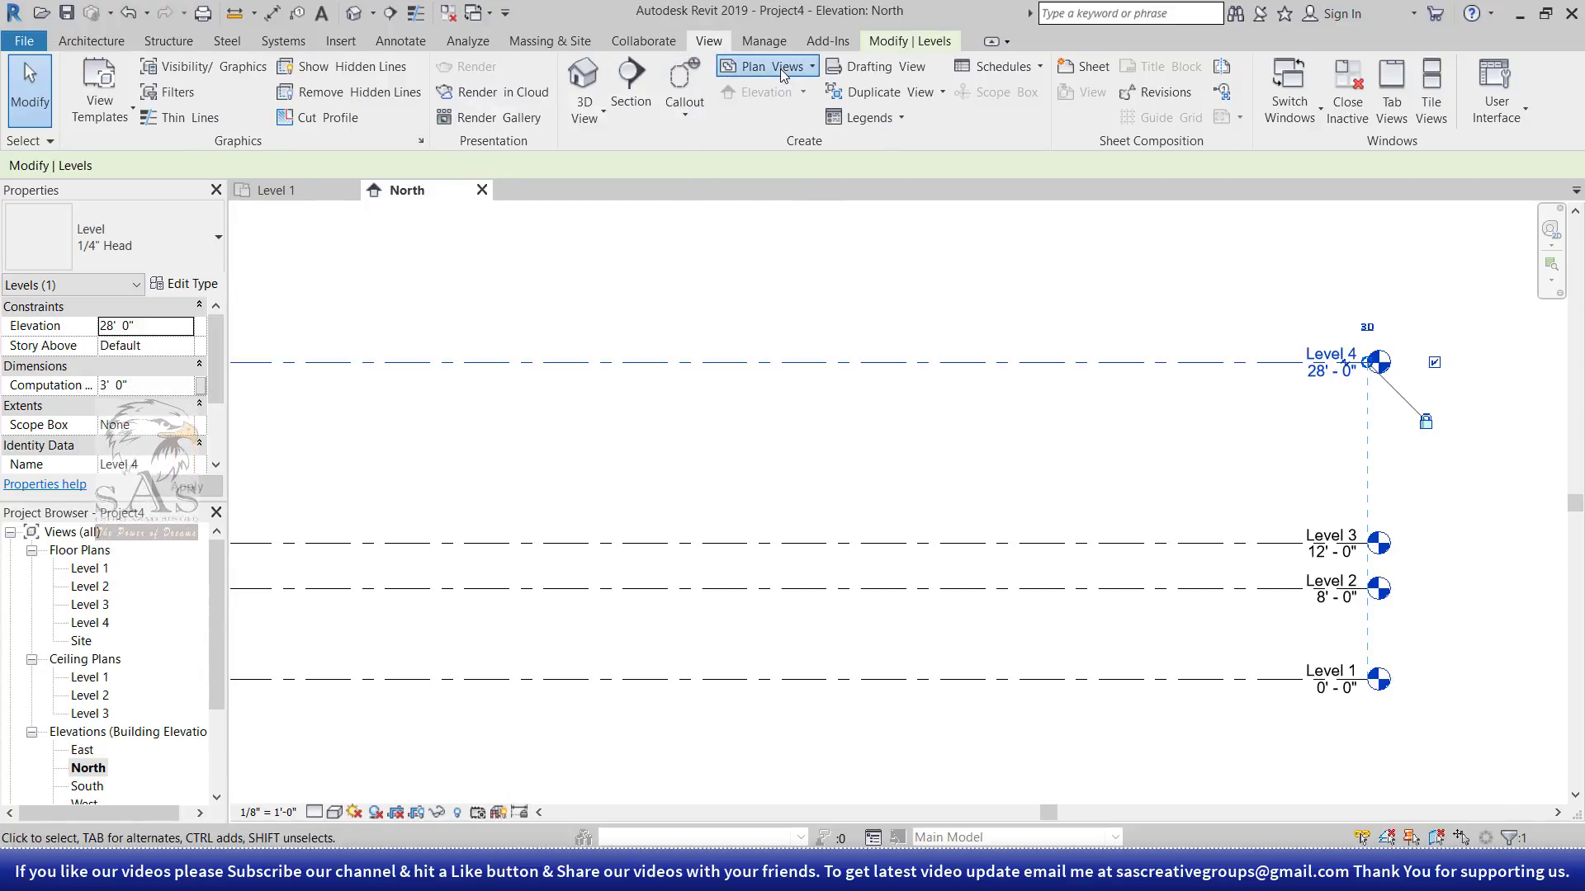
click(812, 69)
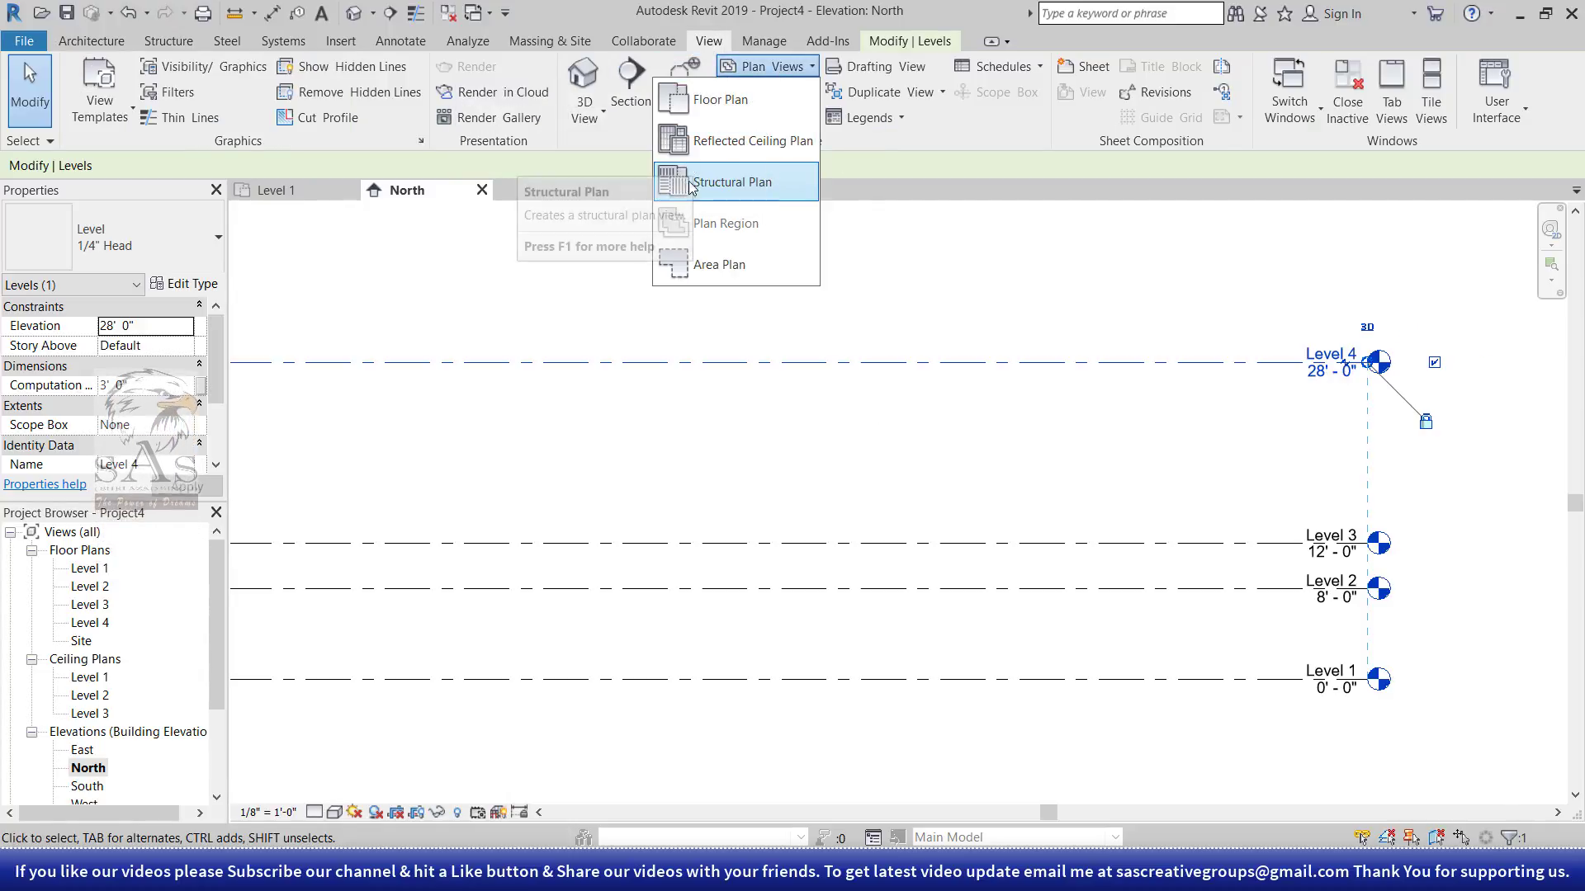
click(788, 149)
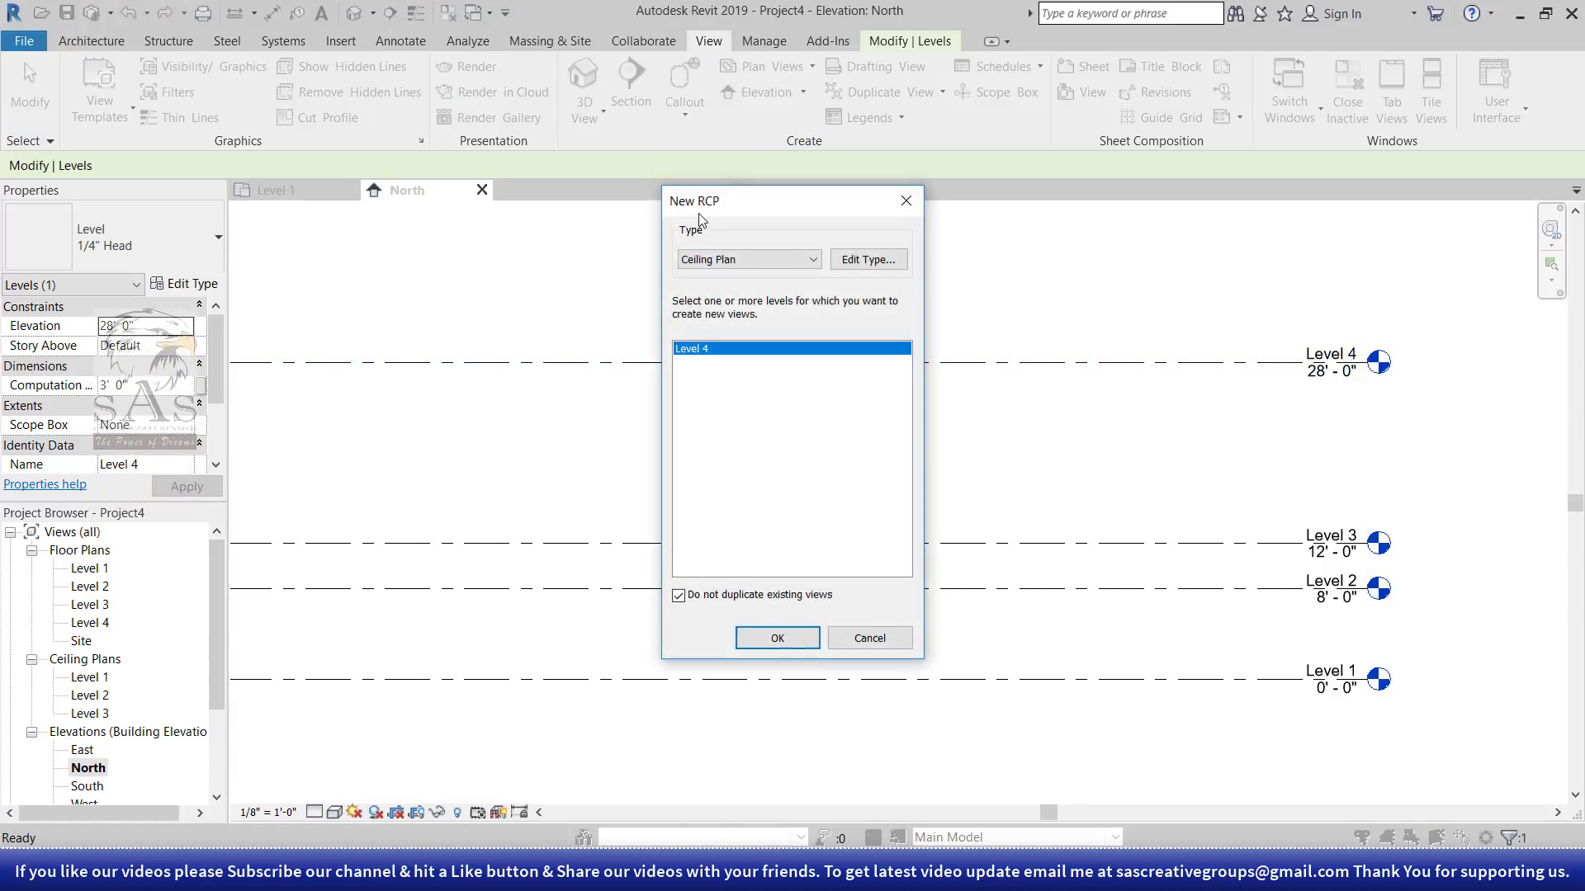
click(777, 638)
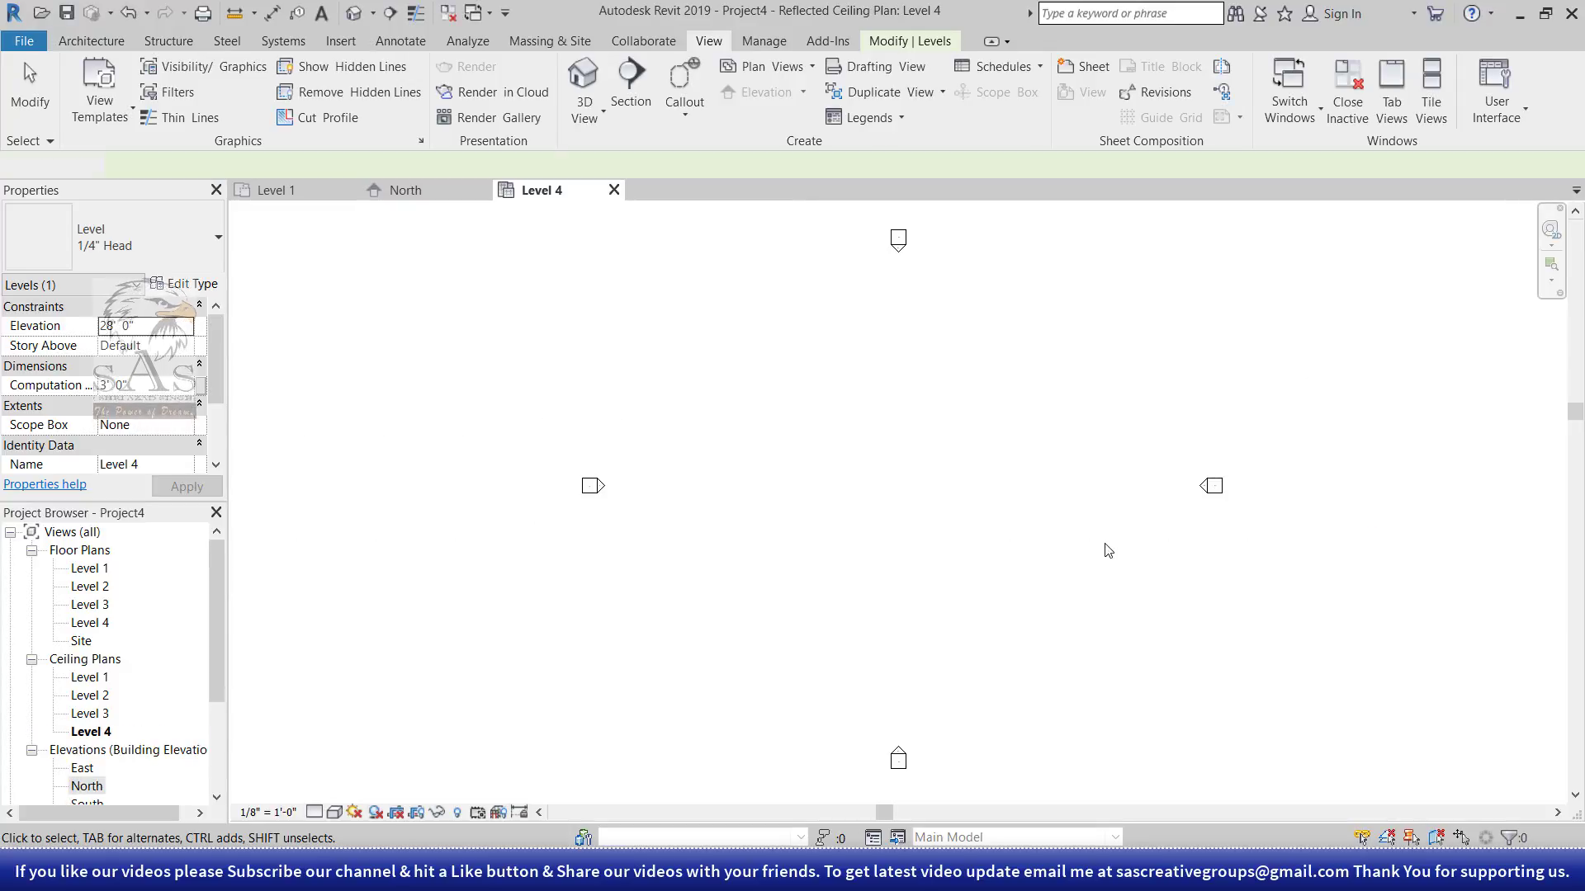
click(614, 191)
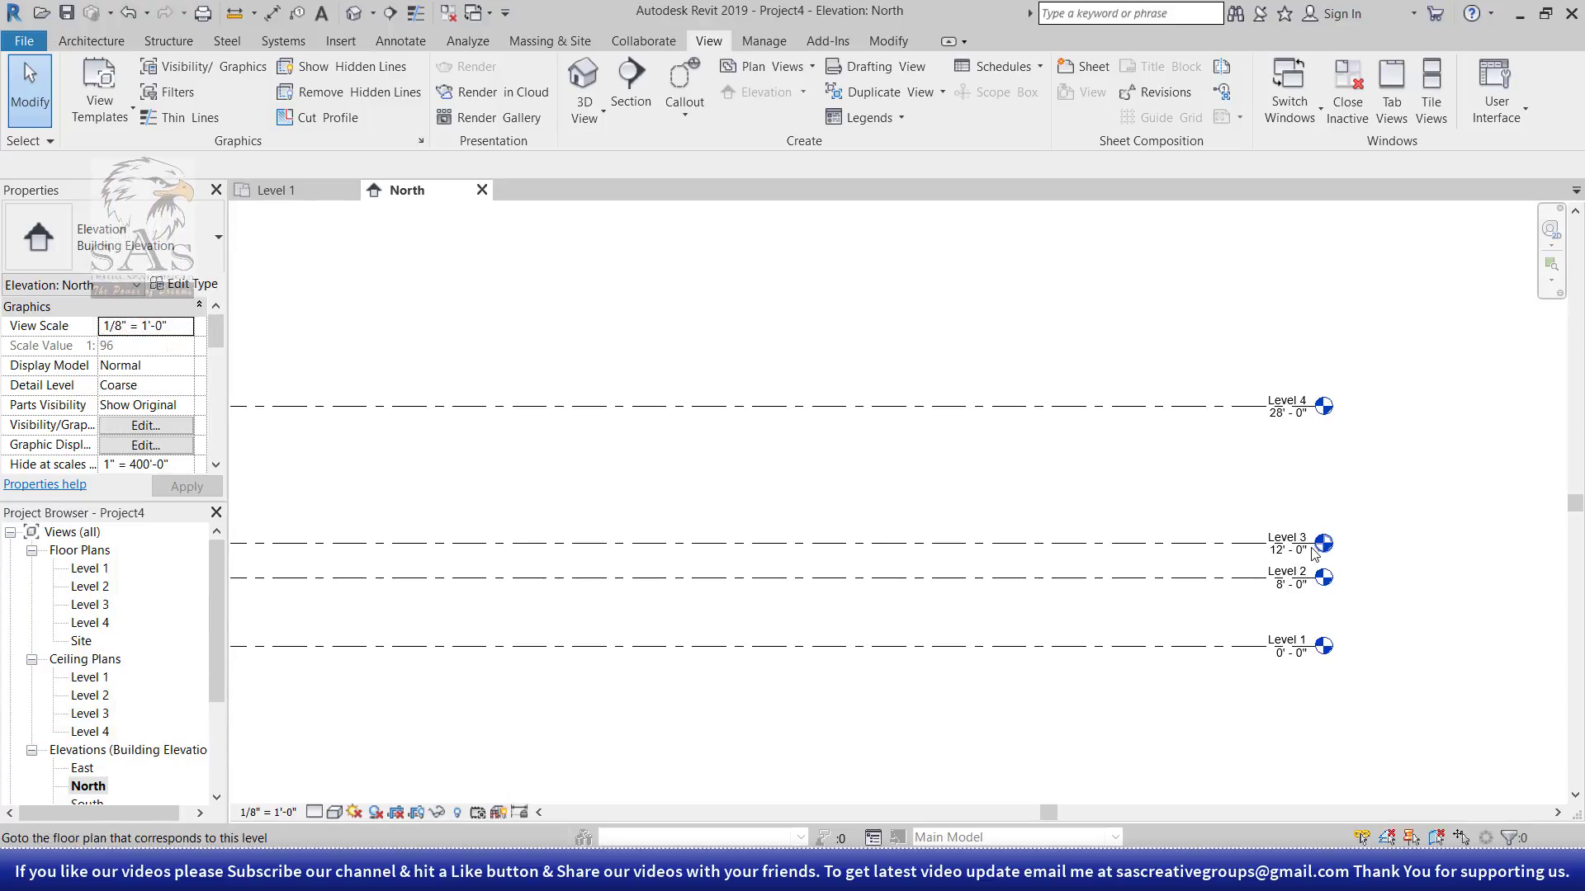
- In Level 4's type properties, keep Line Weight at 1 and open the Color setting
scroll(1308, 540, down, 2)
scroll(1345, 541, down, 1)
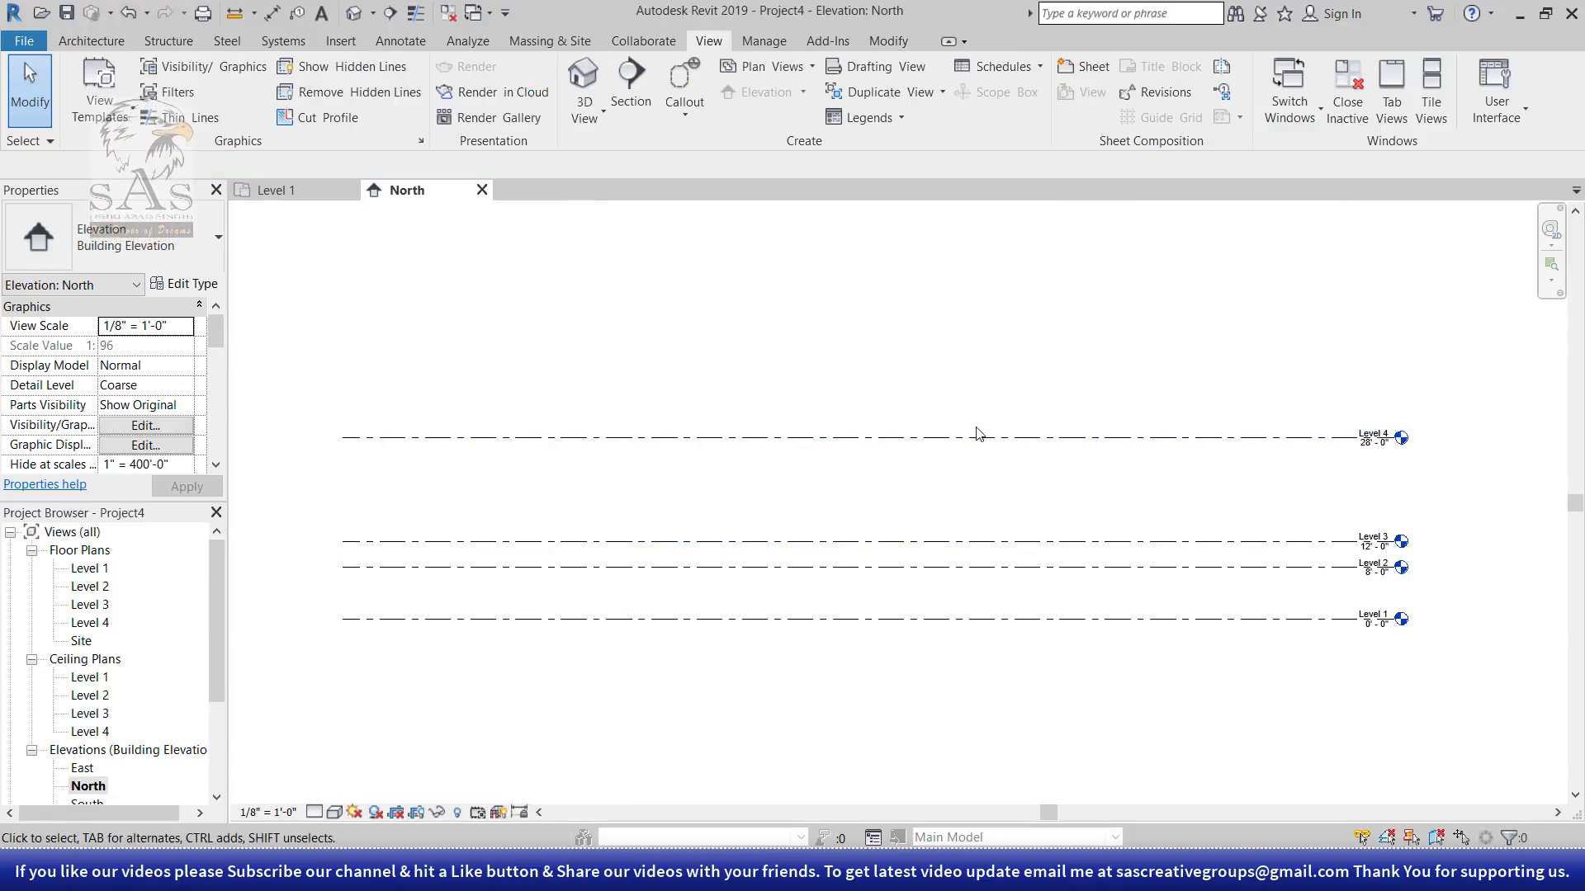
click(825, 438)
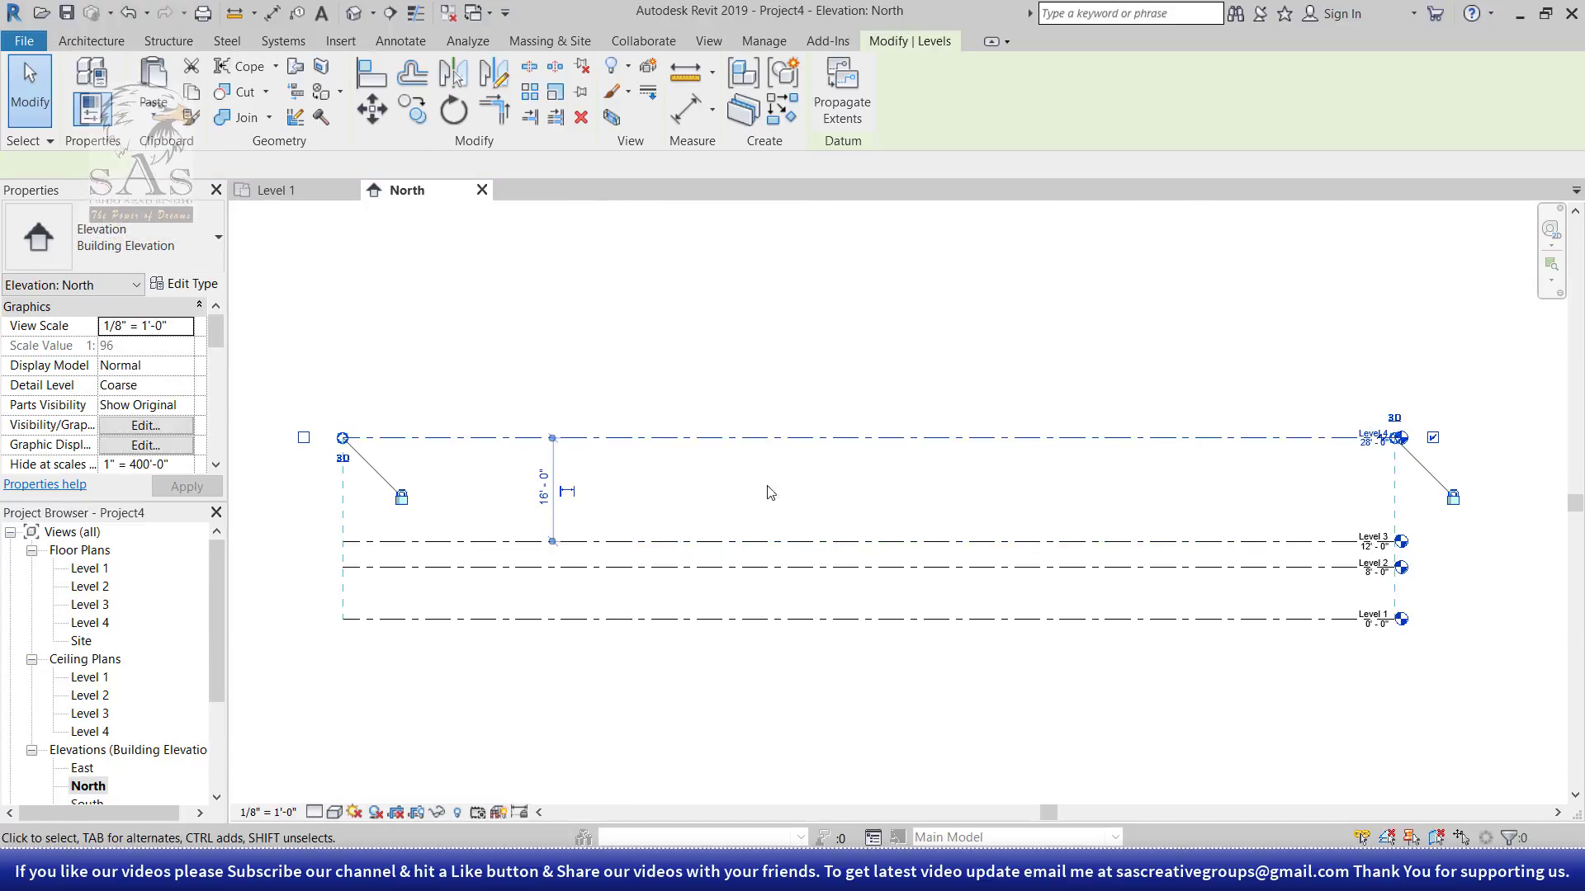
click(192, 284)
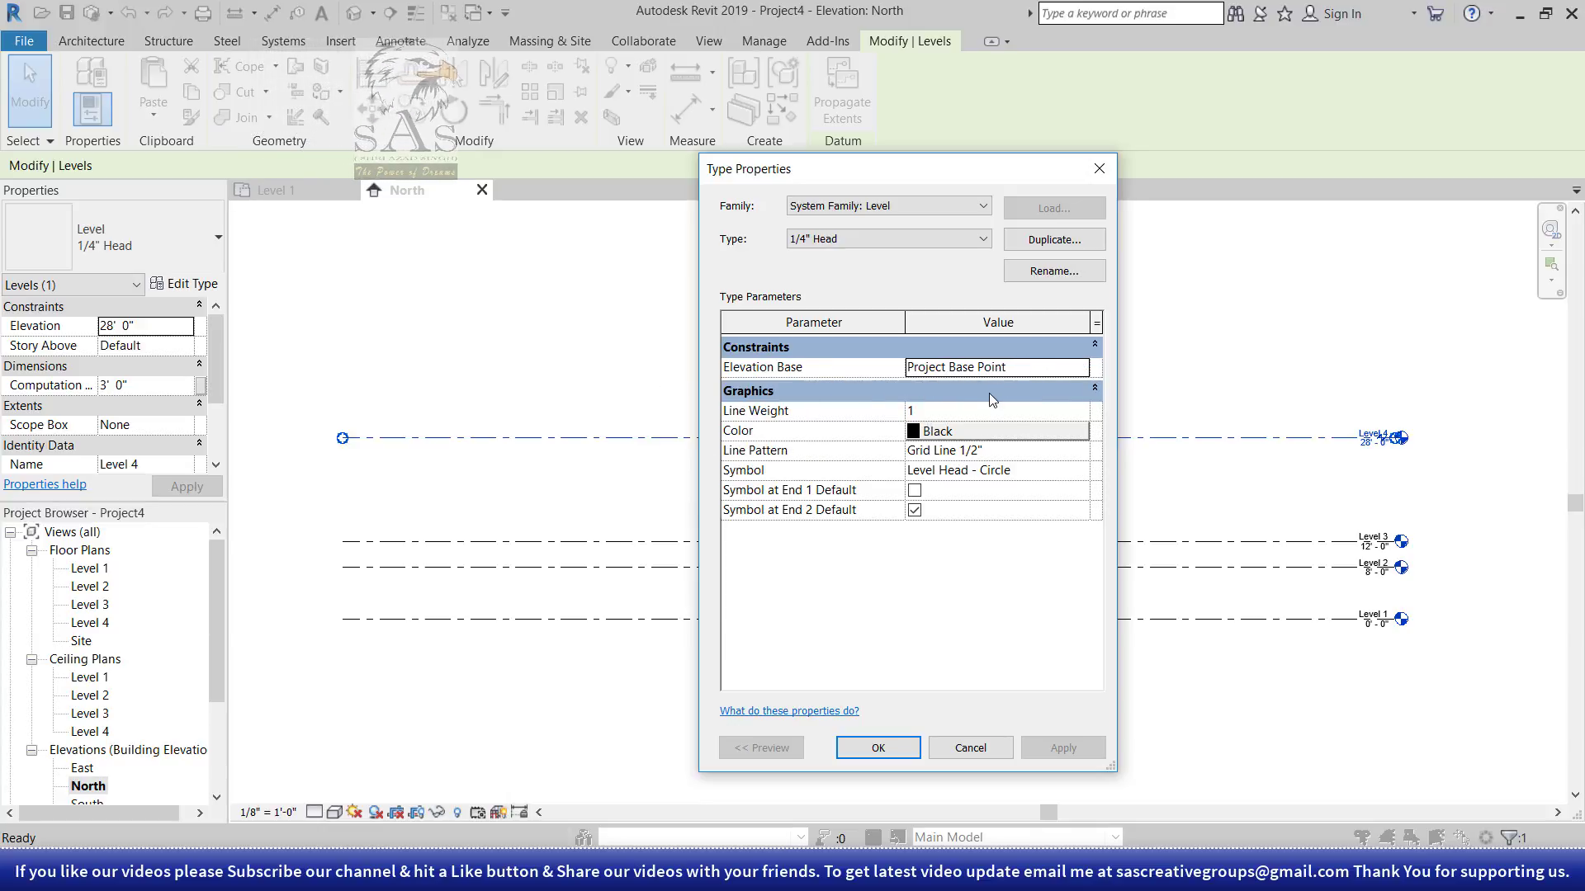
click(916, 411)
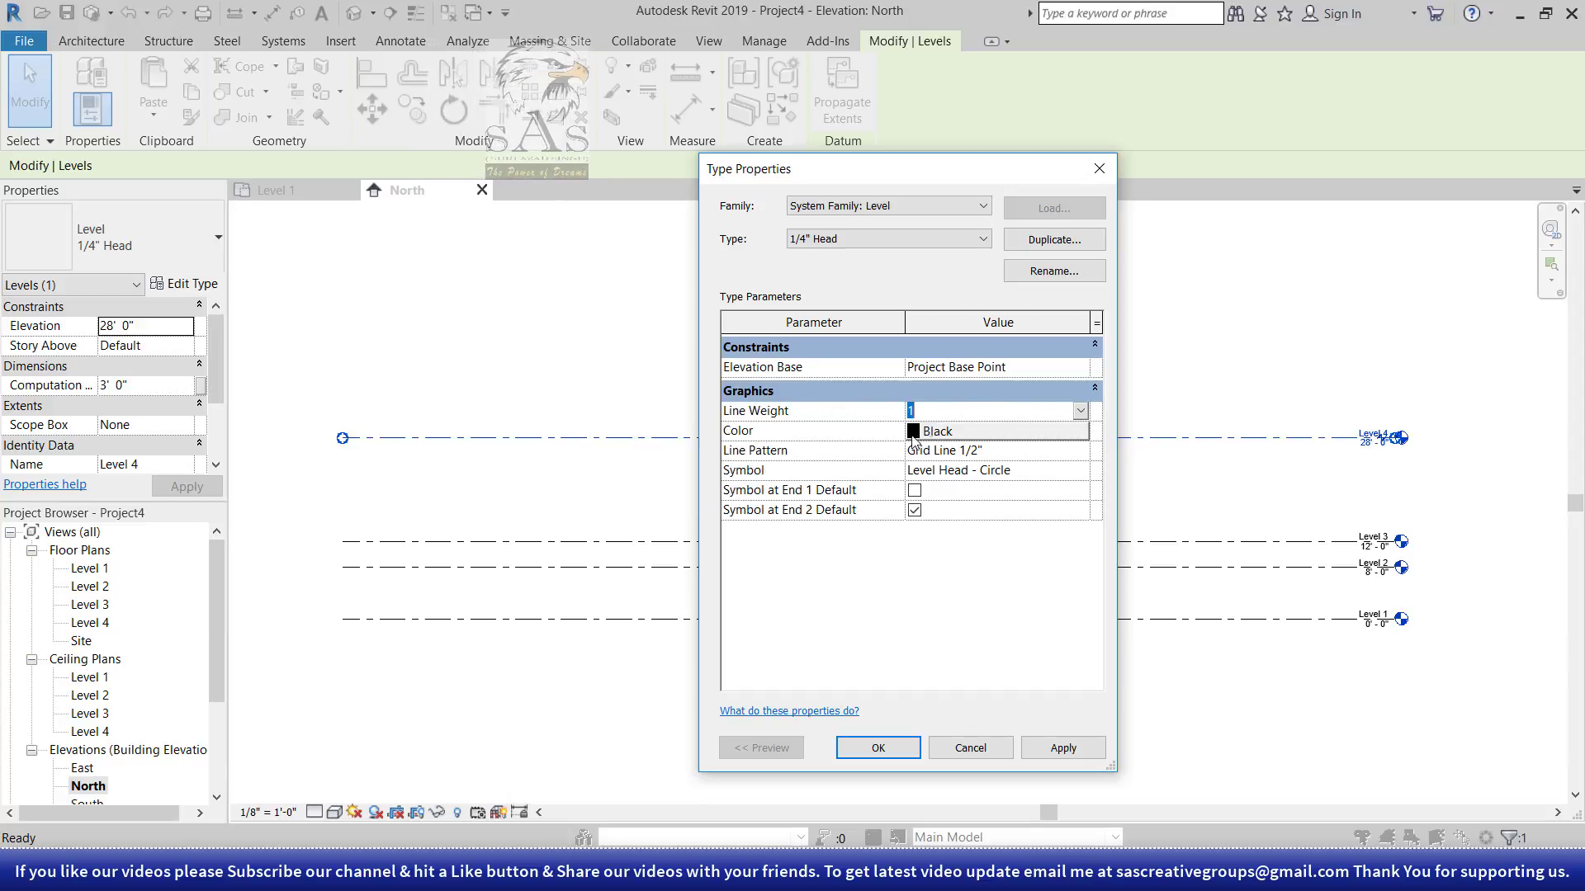
click(1080, 411)
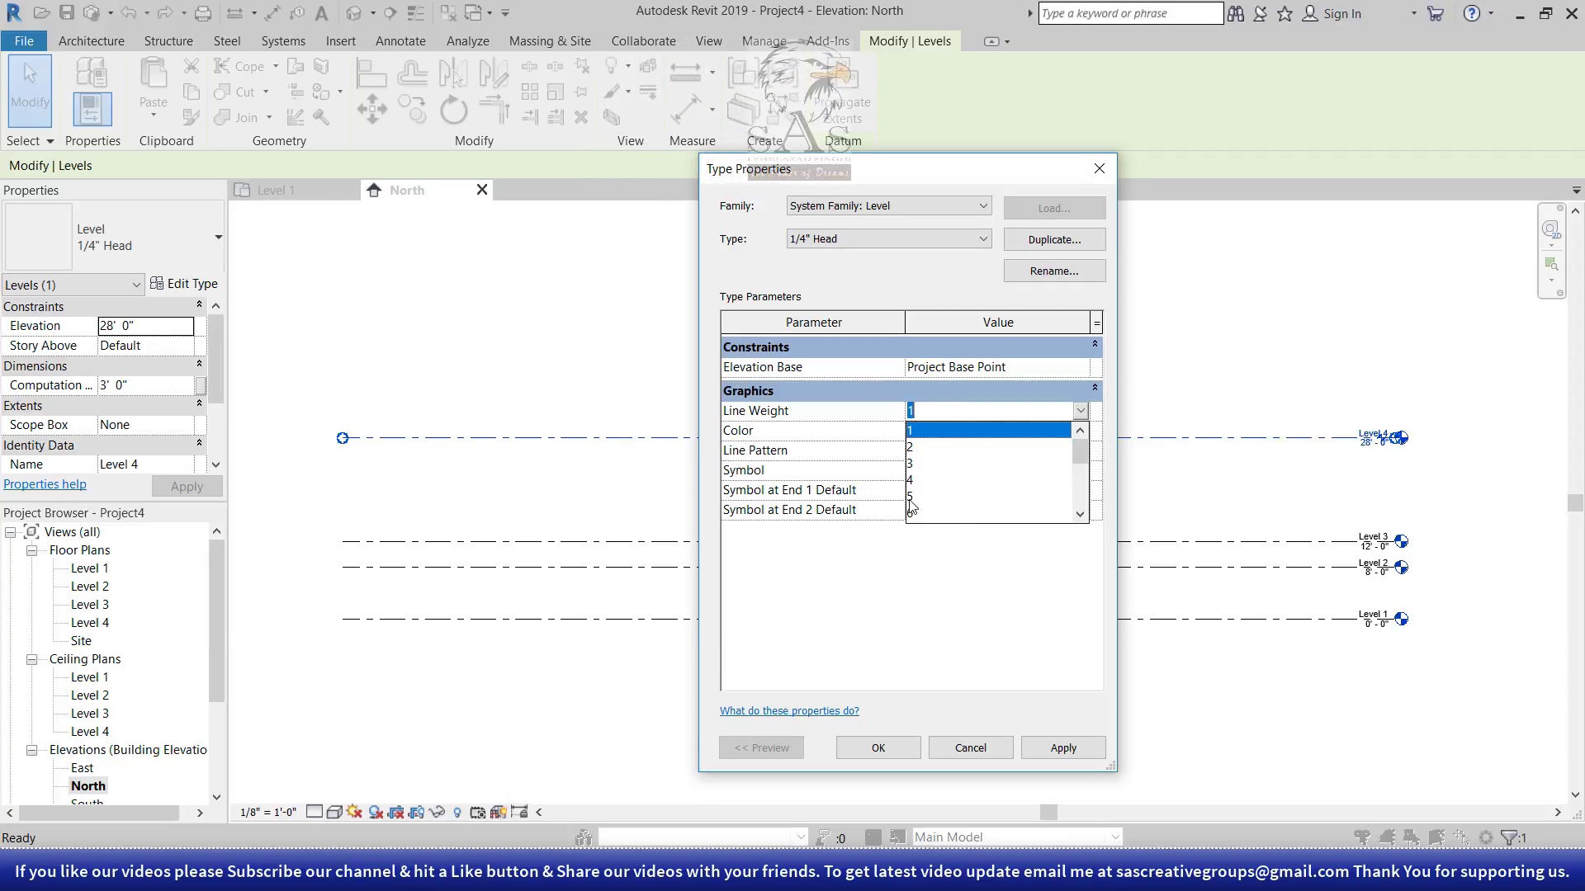
click(858, 426)
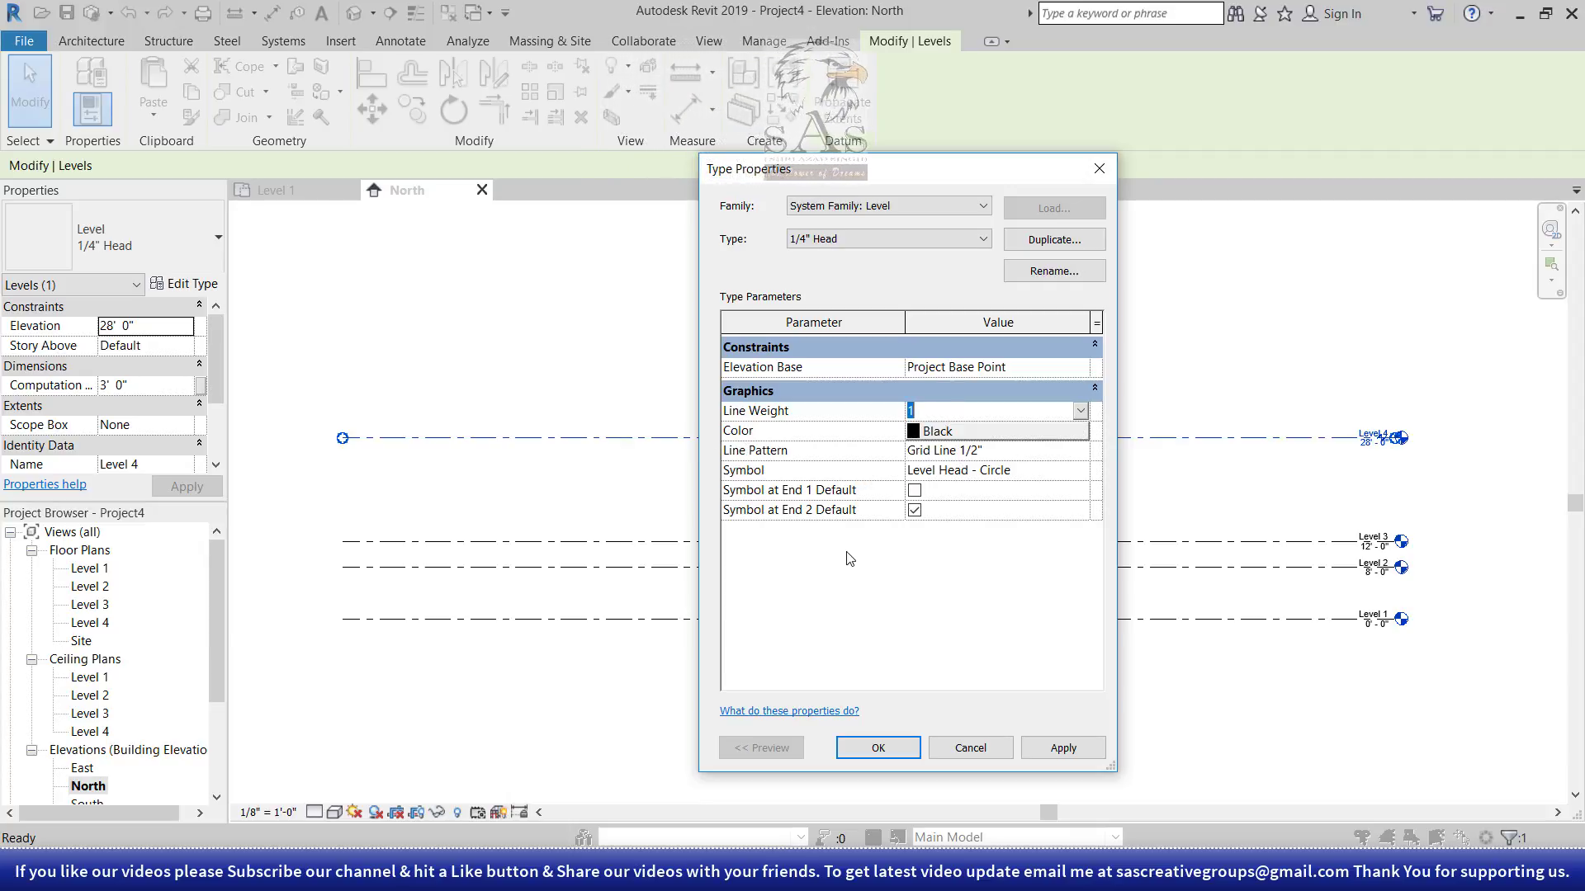
click(971, 432)
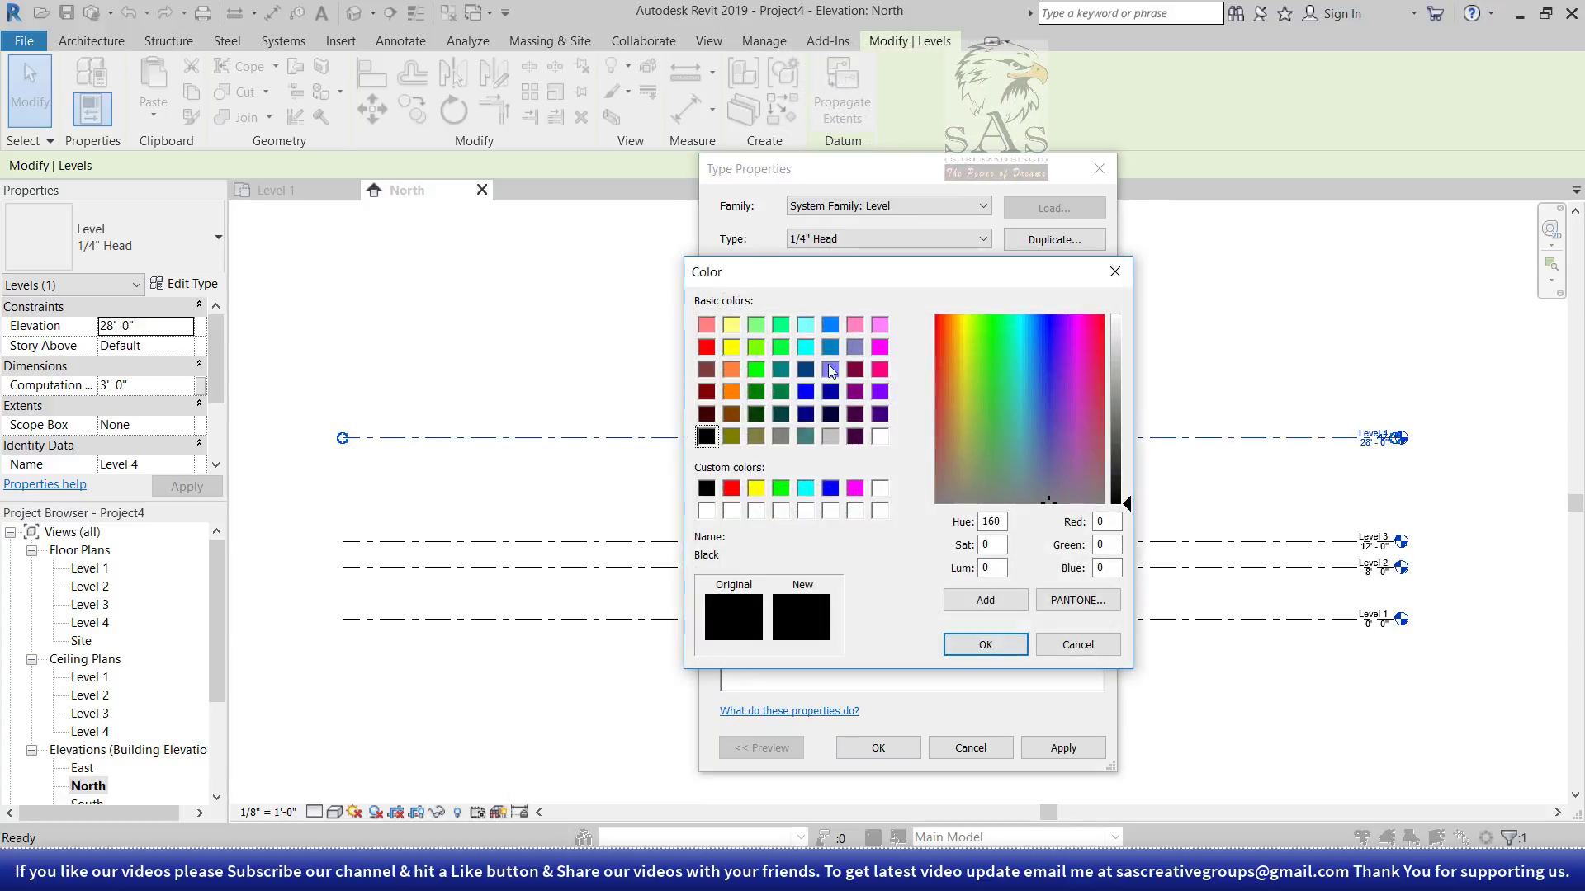
- Cancel the colour change and keep the 1/4" Head level lines Black with the Grid Line 1/2" pattern
click(1083, 645)
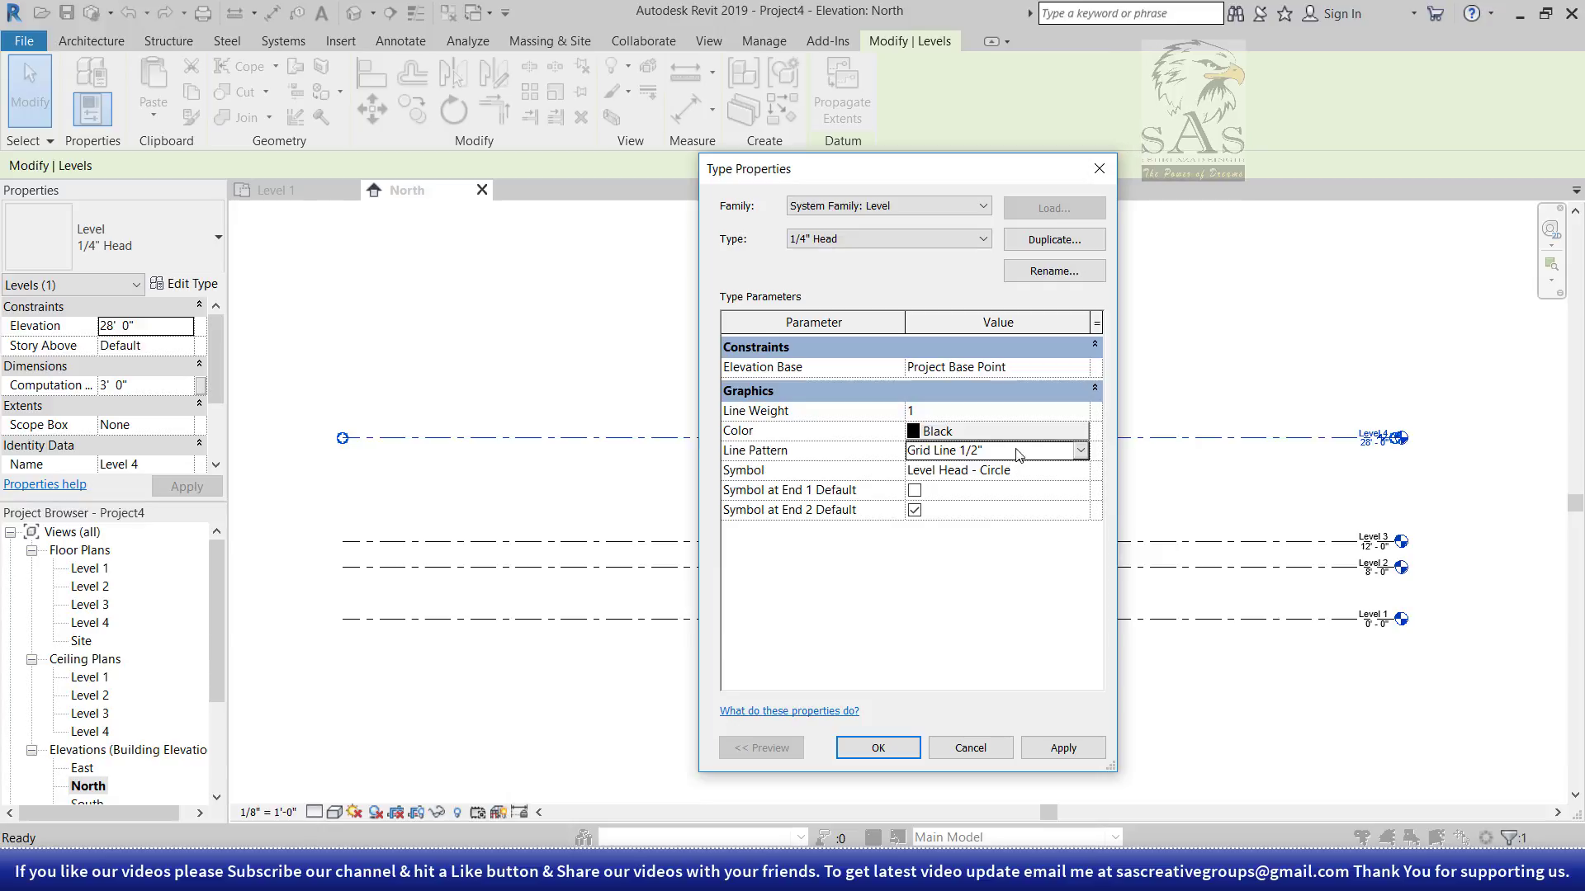
click(1079, 450)
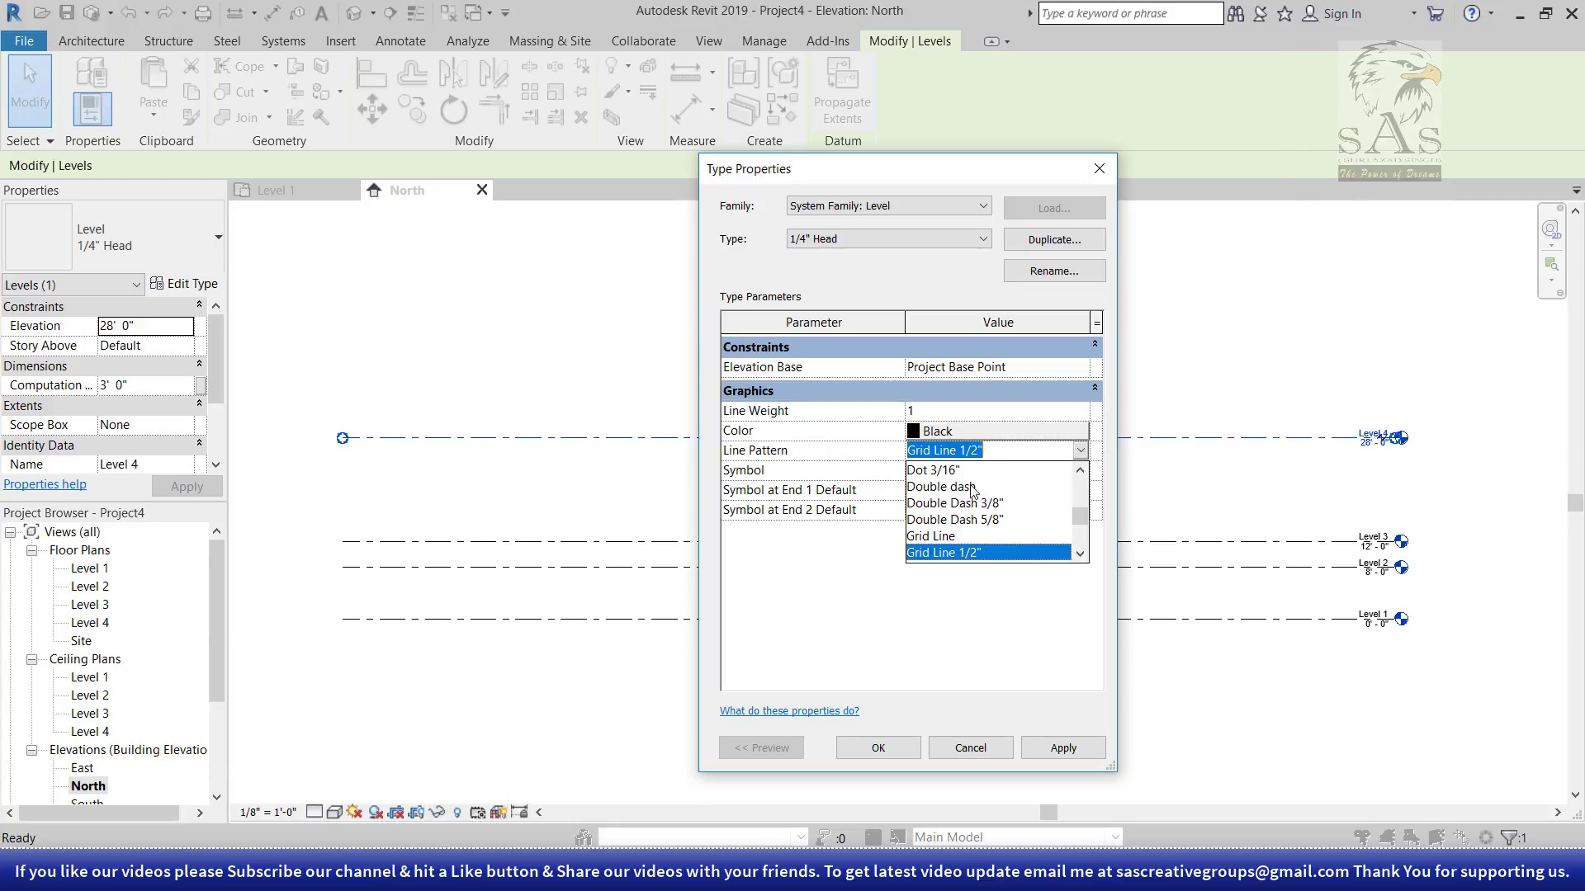
click(822, 581)
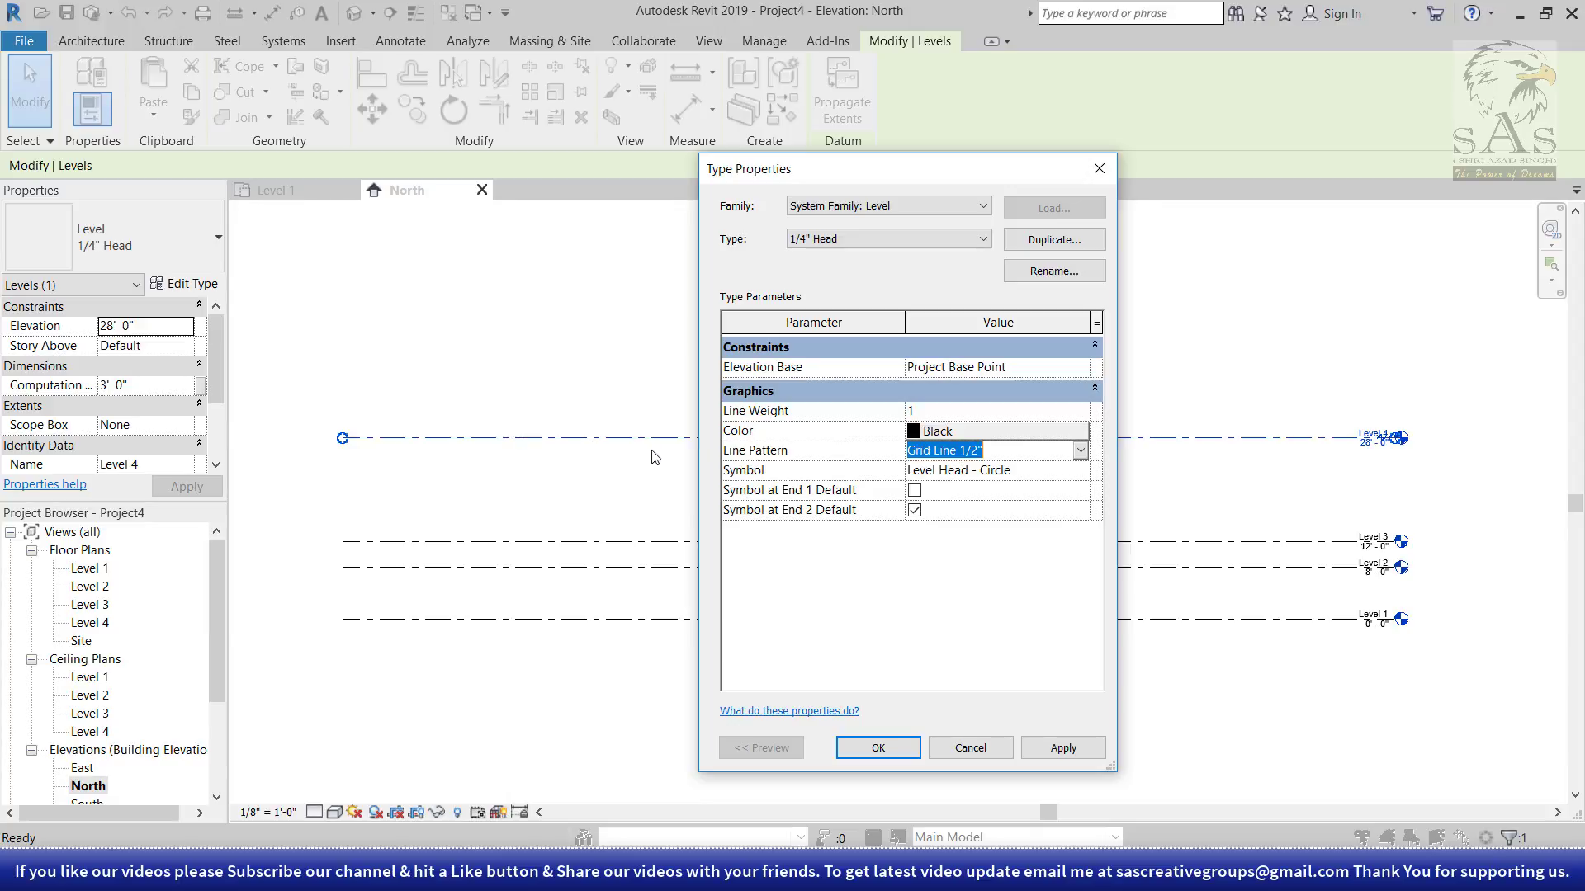
click(908, 528)
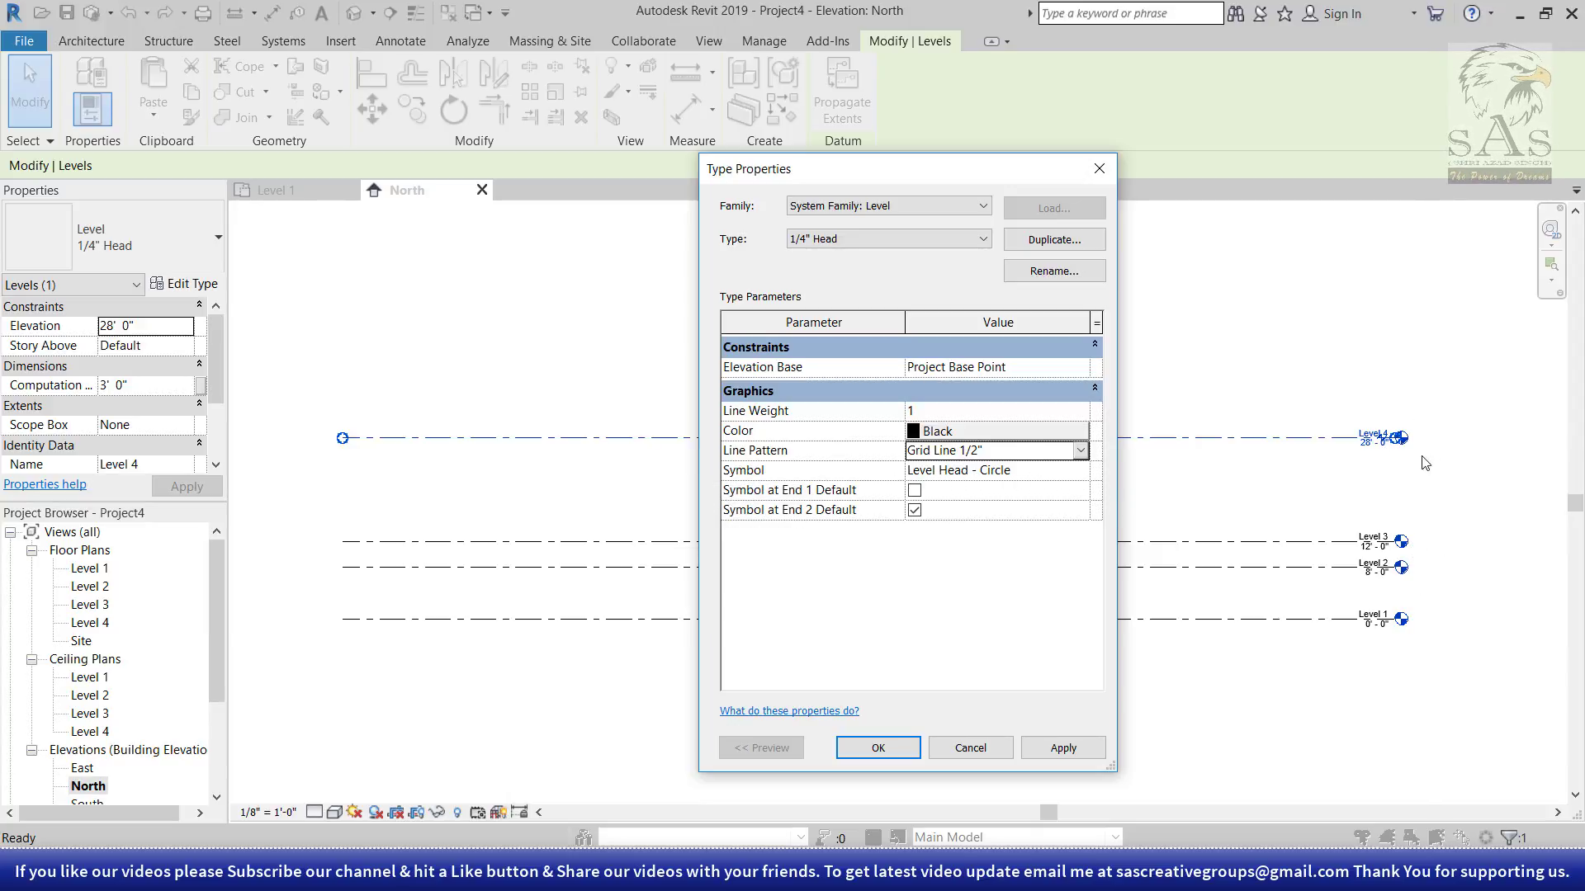
- Set the 1/4" Head level type's symbol to <none> and apply the change
click(1039, 472)
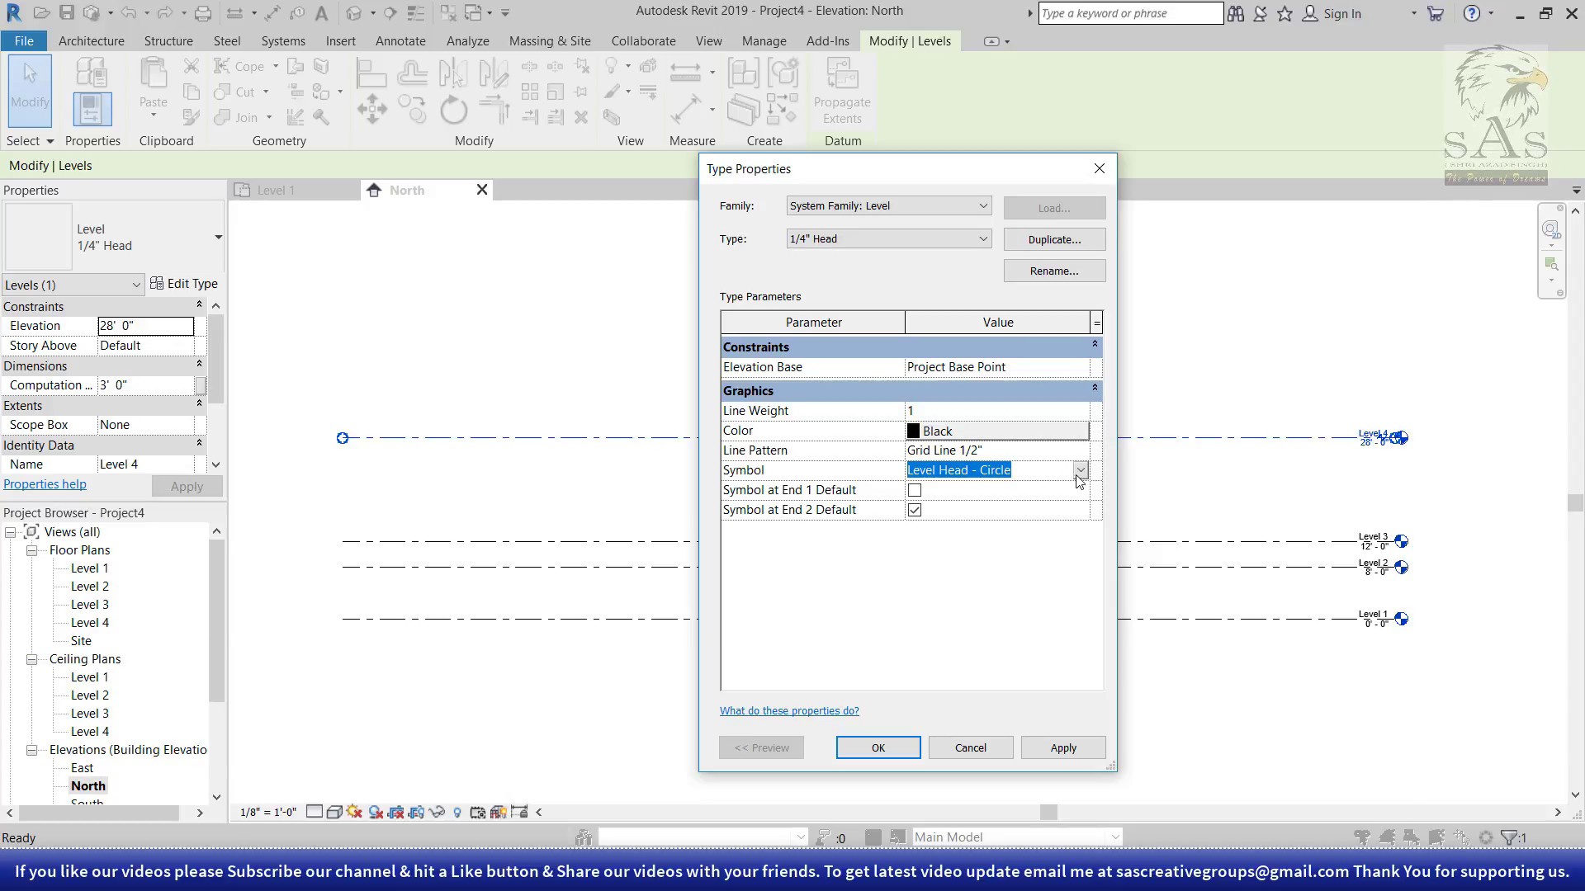
click(1080, 472)
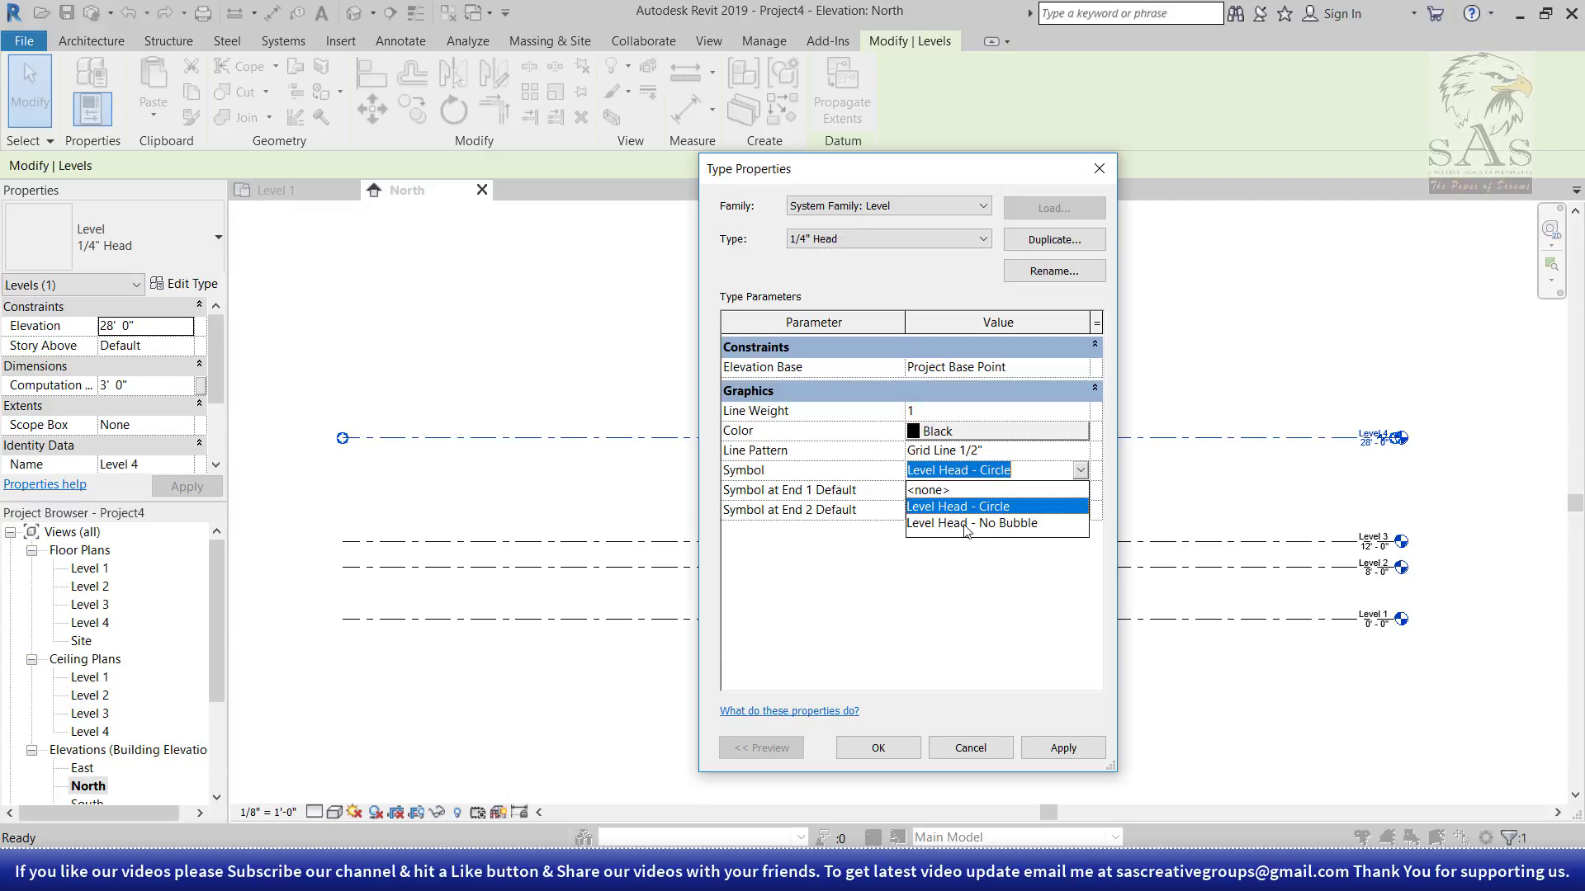
click(1080, 470)
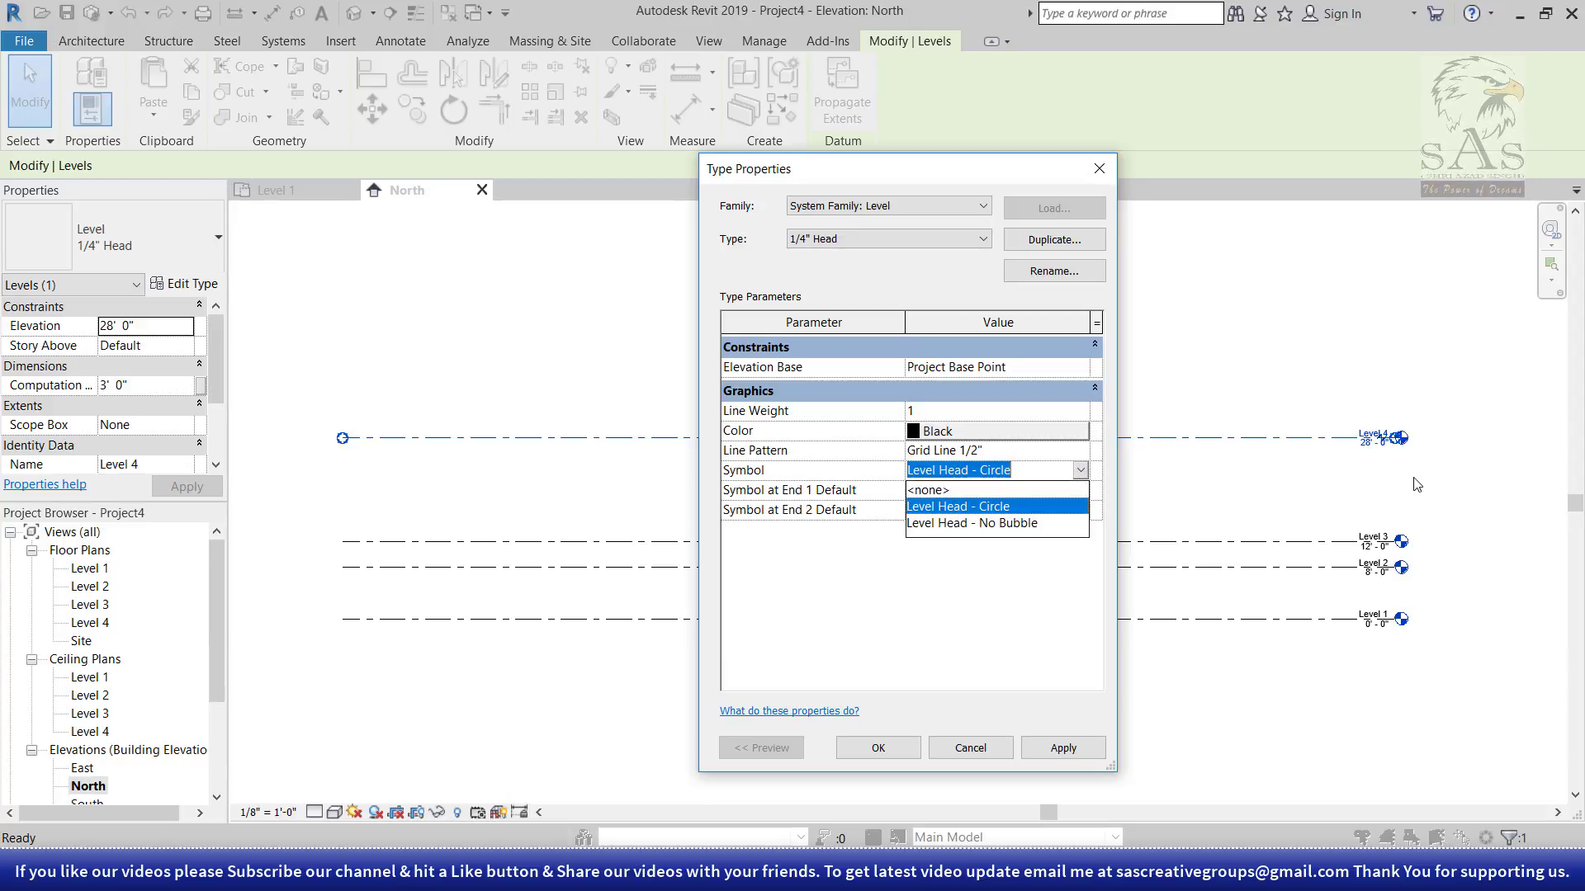
click(939, 491)
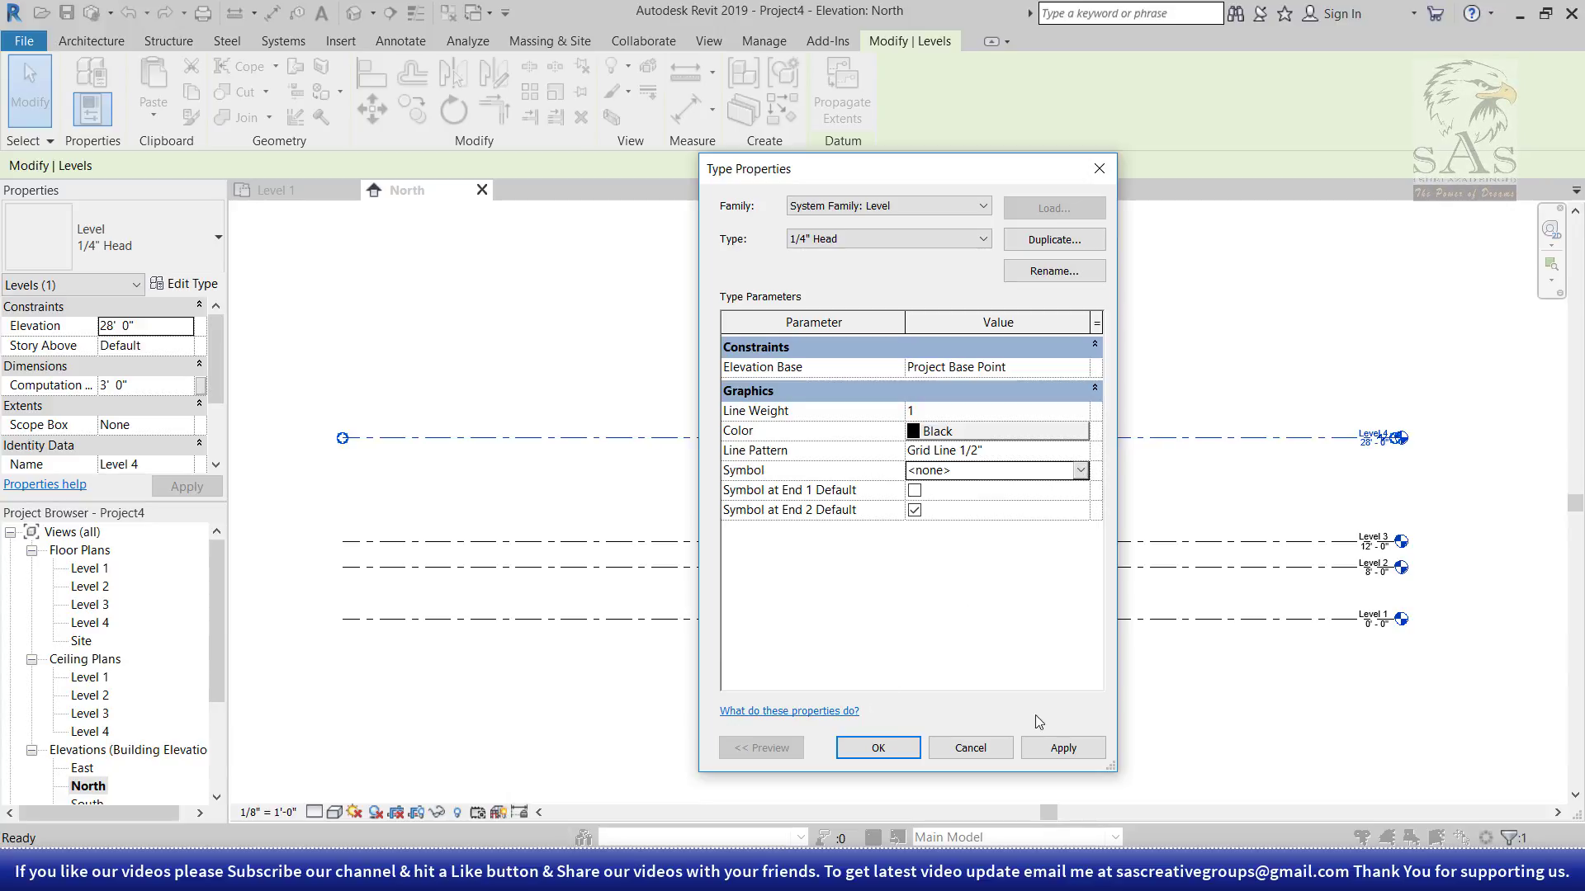
click(878, 747)
- Change the level type's symbol back to Level Head - Circle
click(183, 284)
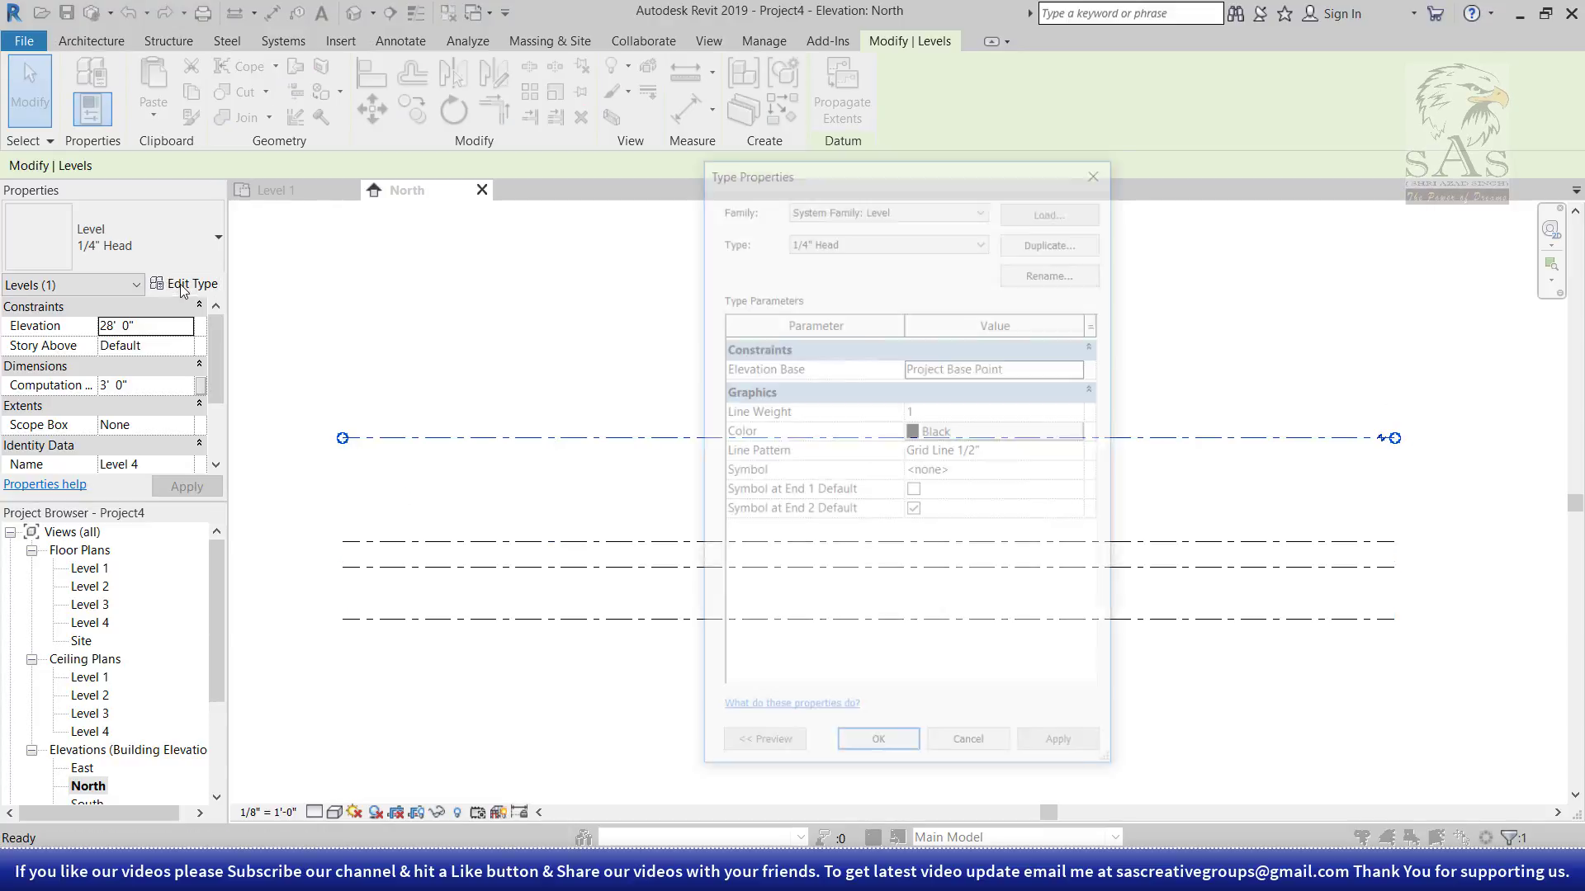
click(996, 474)
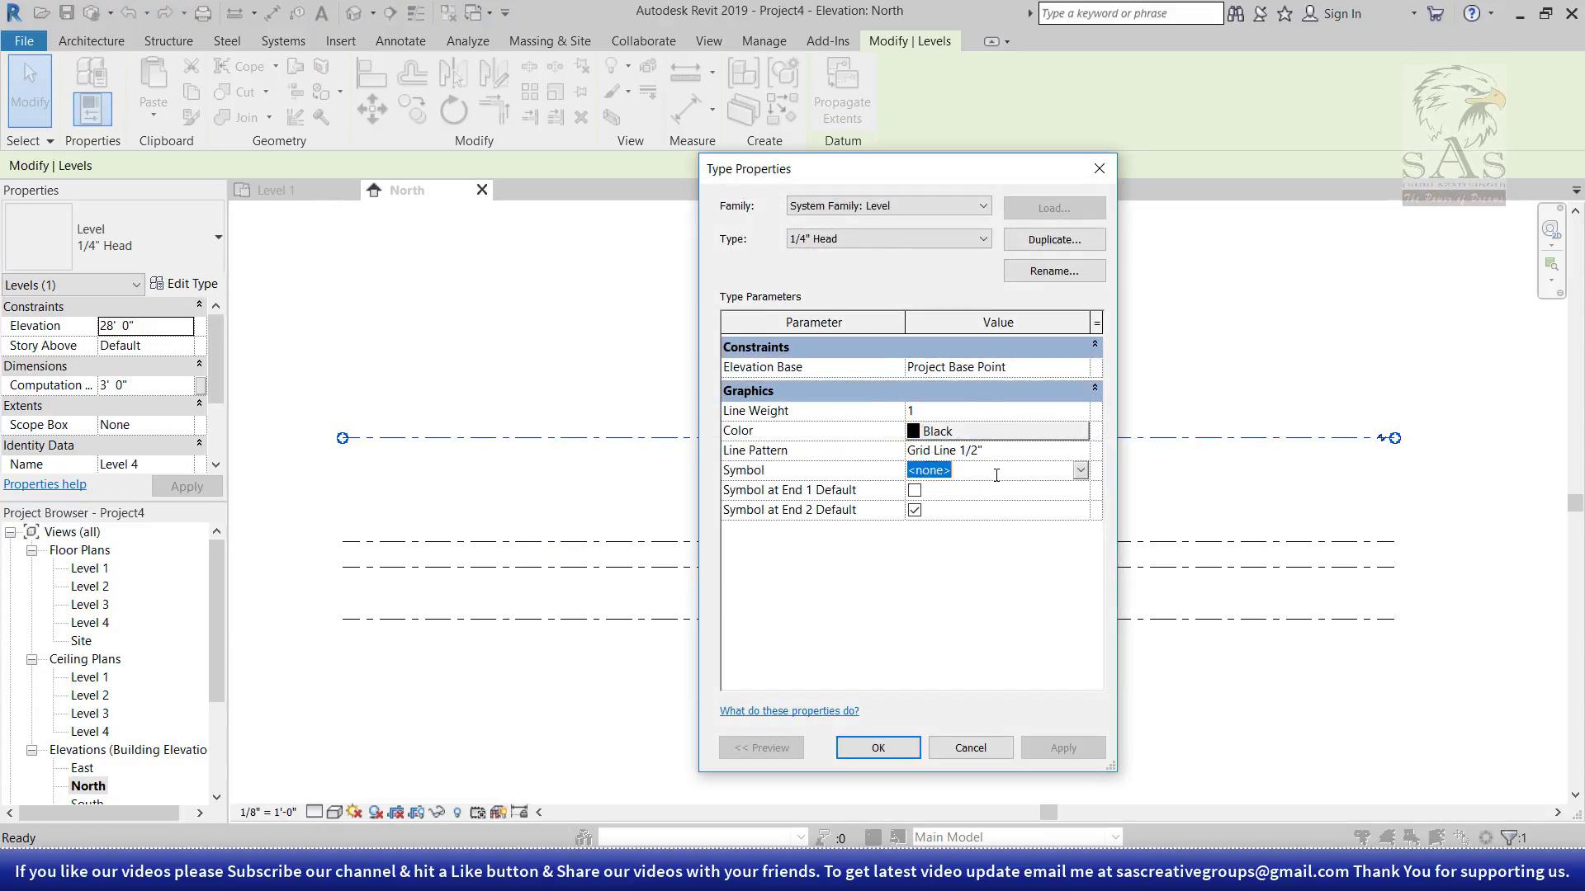
click(1081, 471)
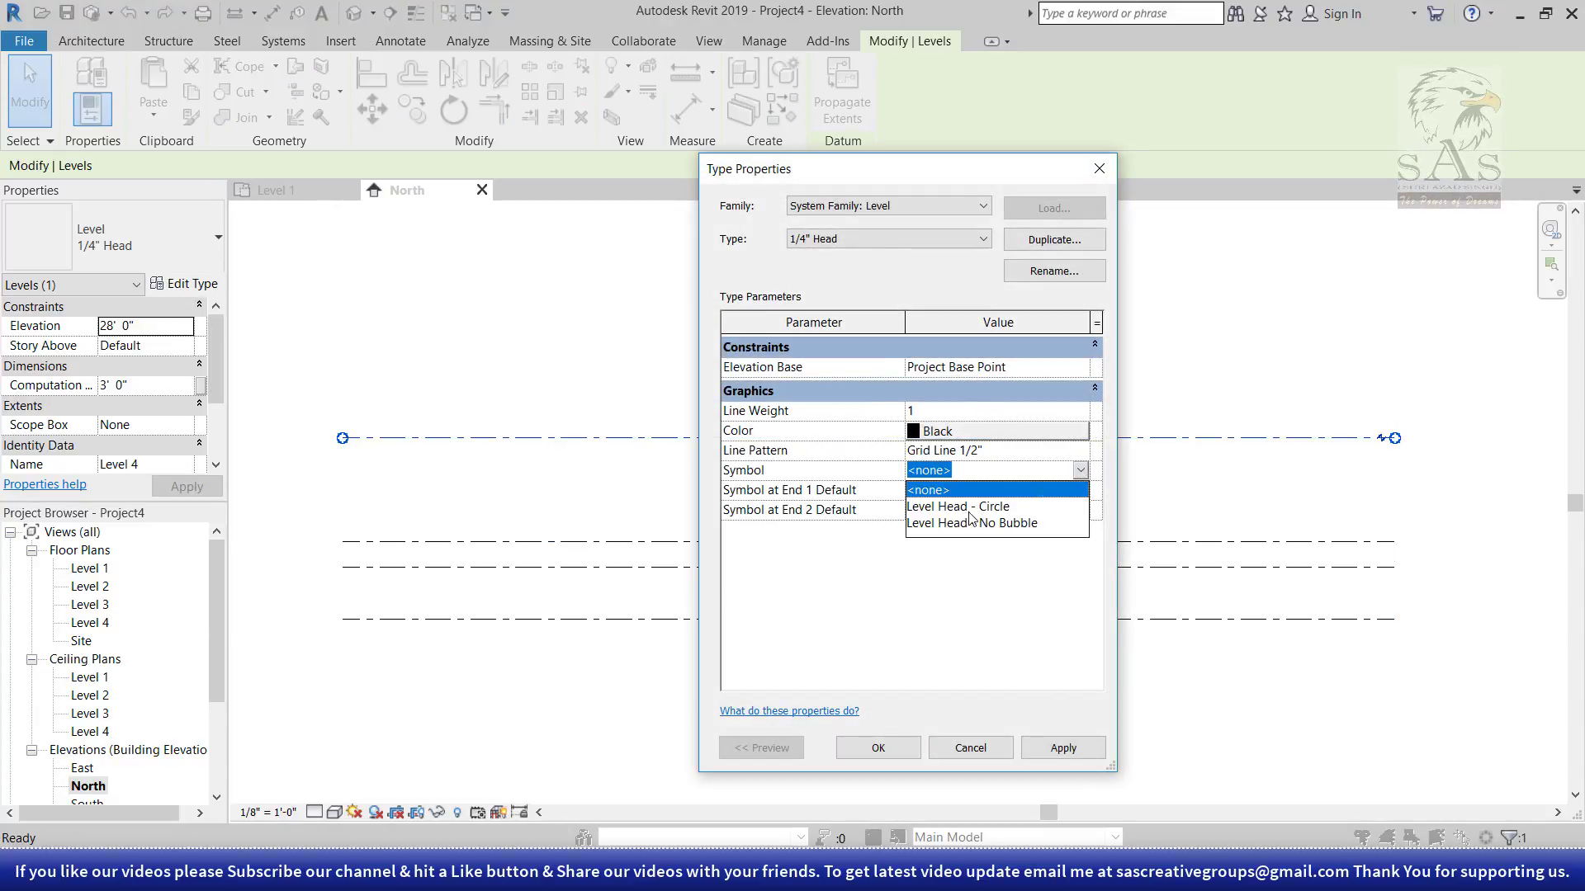
key(Down)
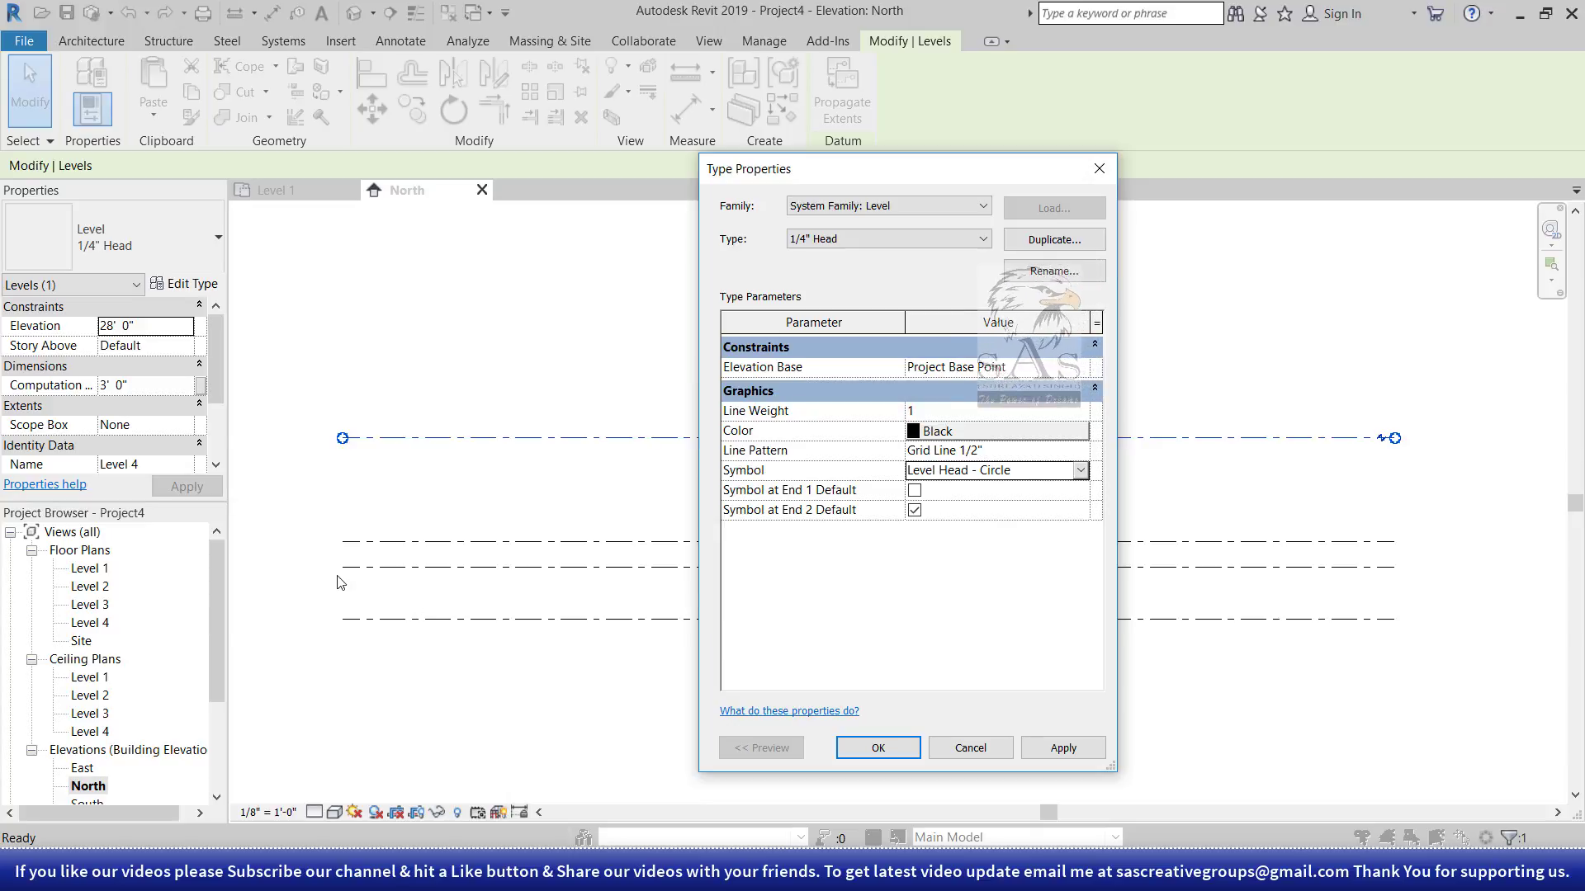
- Enable Symbol at End 1 Default so level heads show at both ends, then recheck the type
click(914, 490)
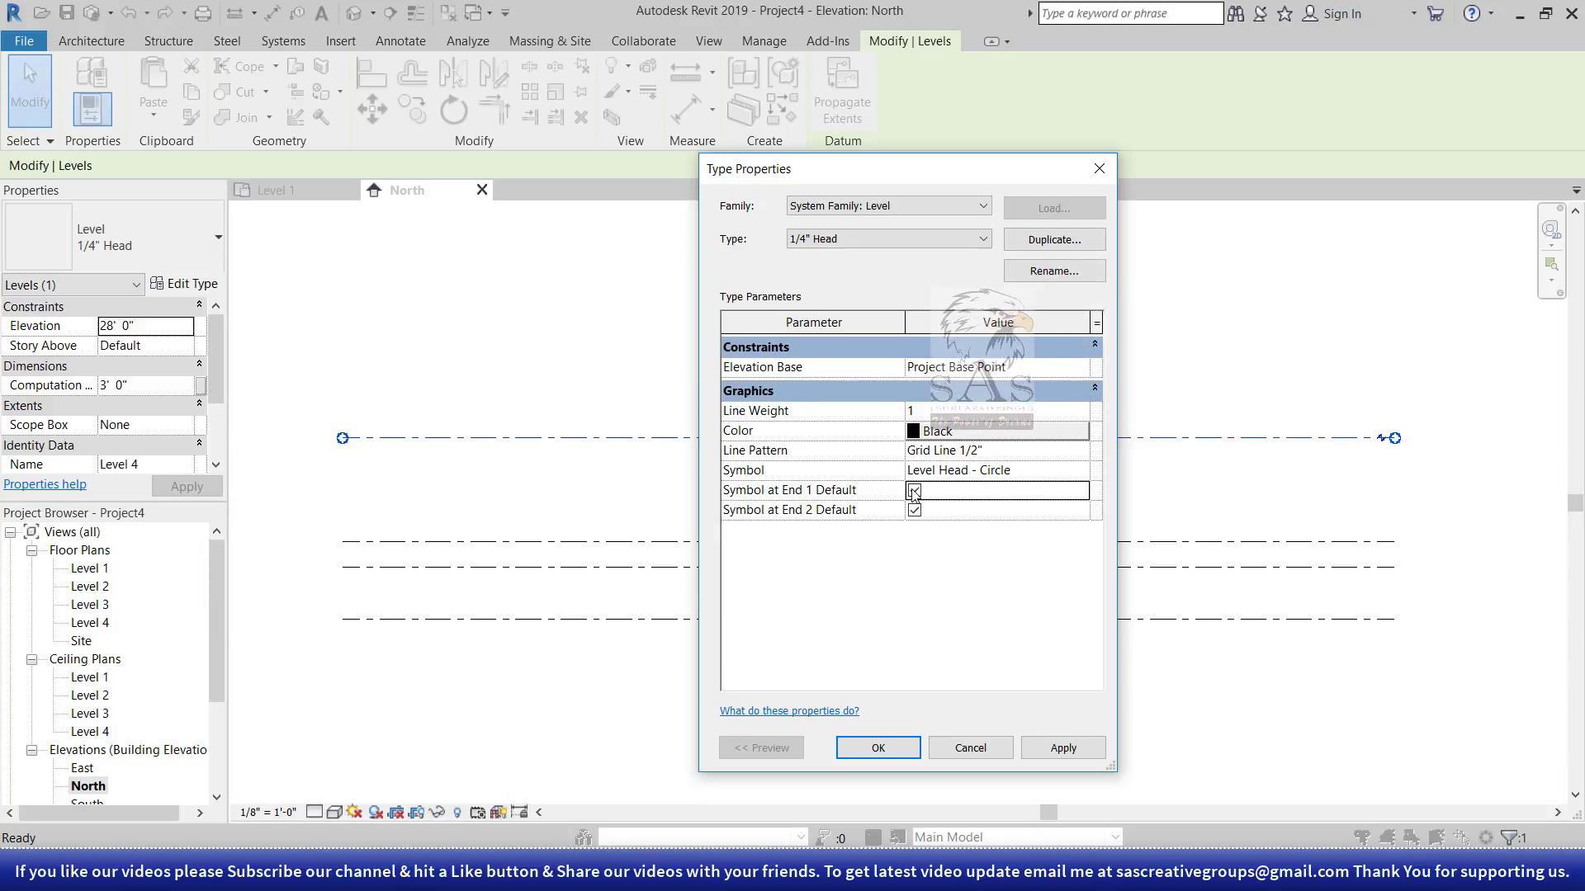
click(877, 748)
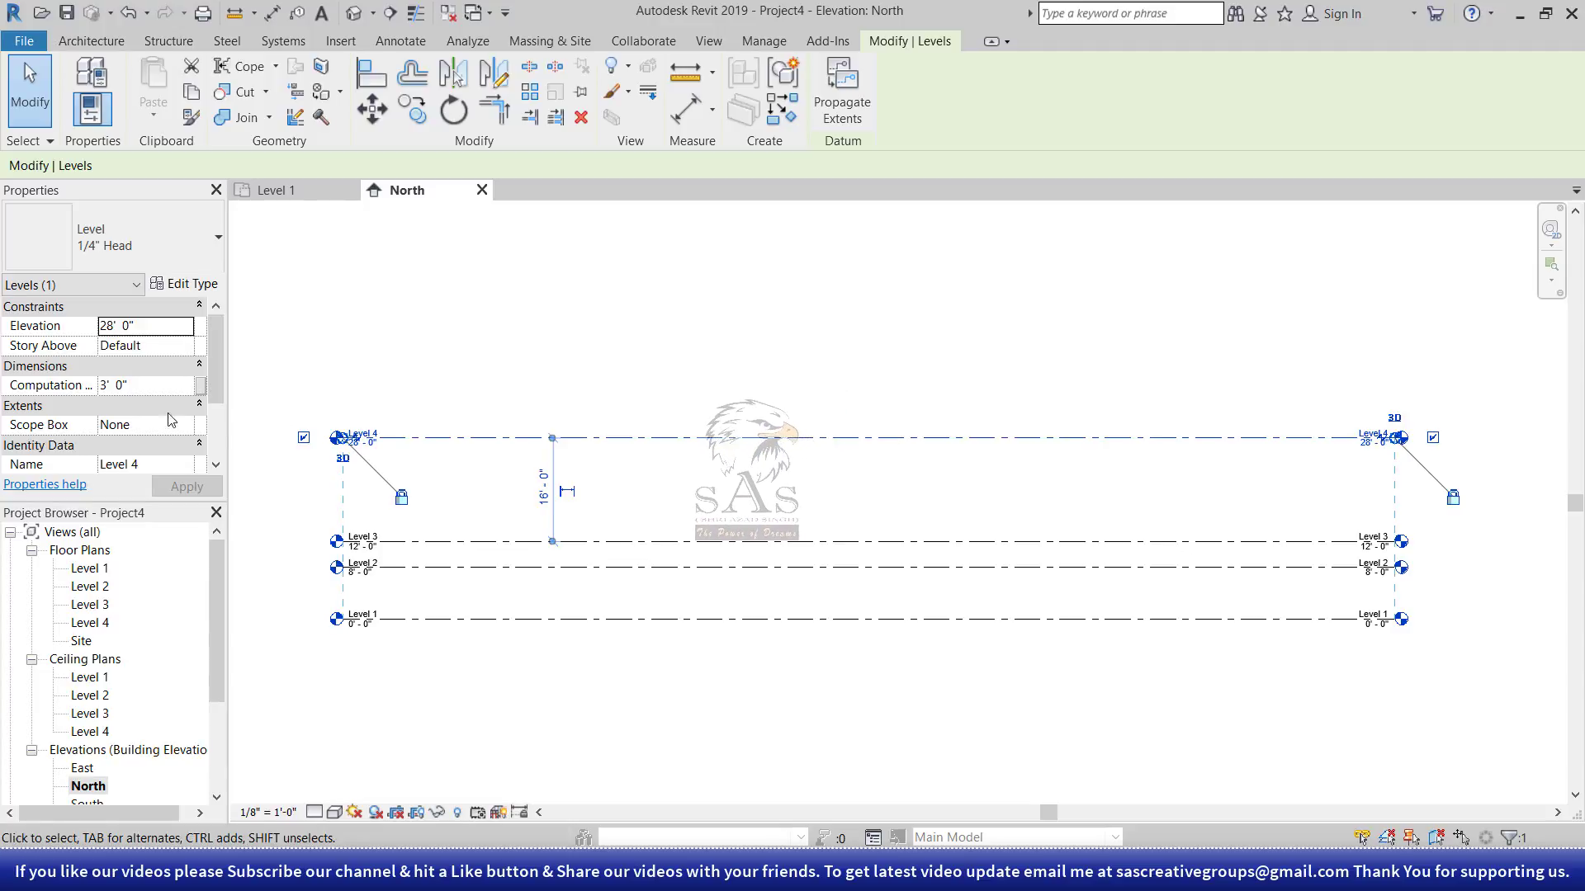
click(182, 286)
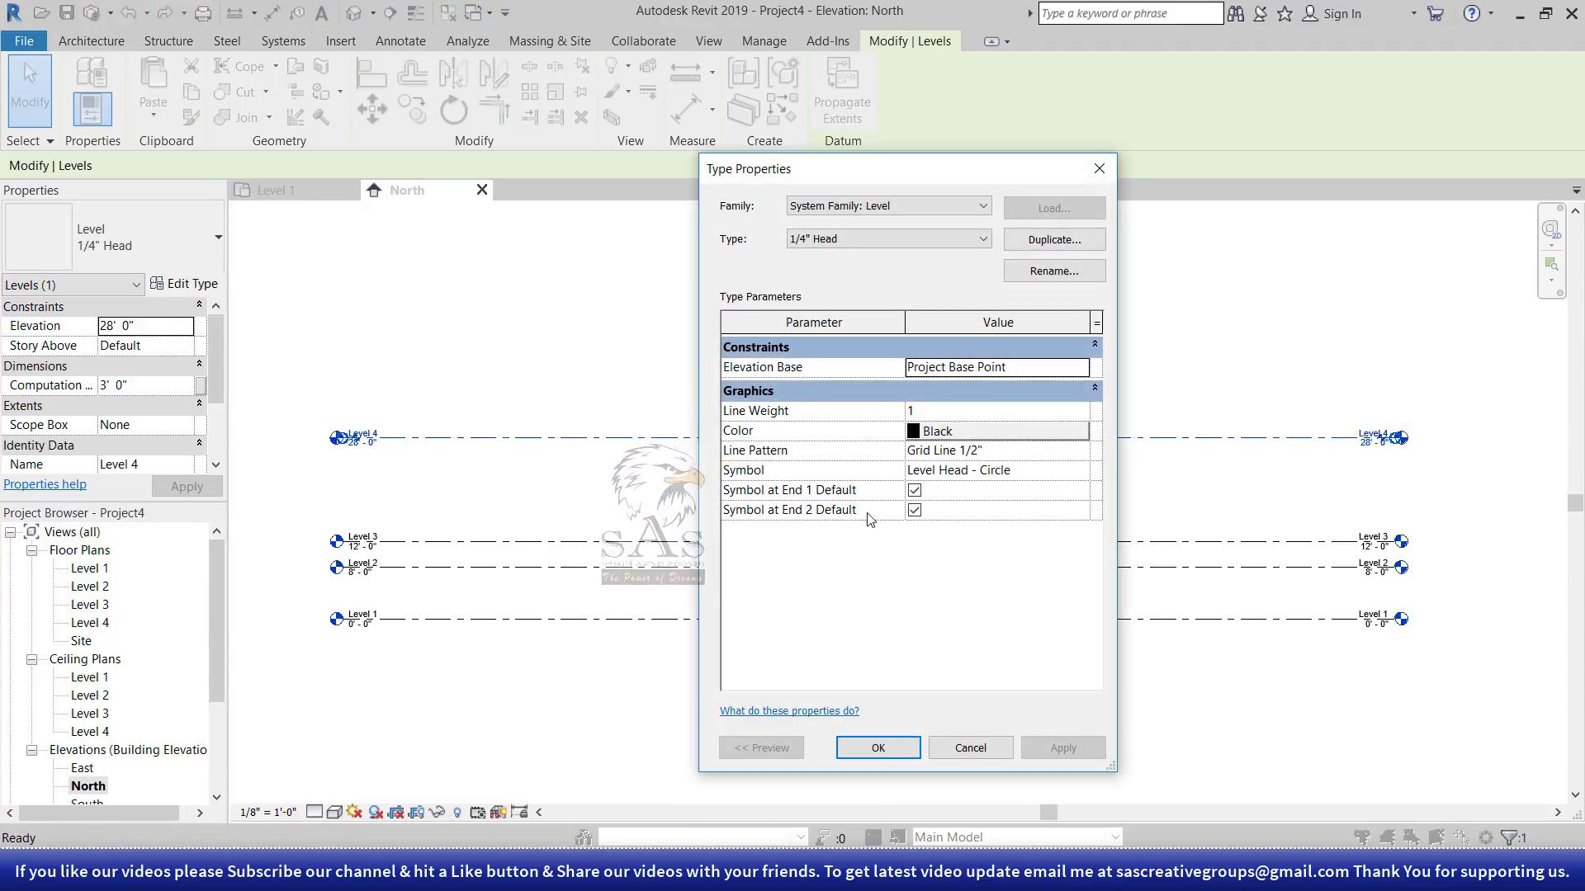